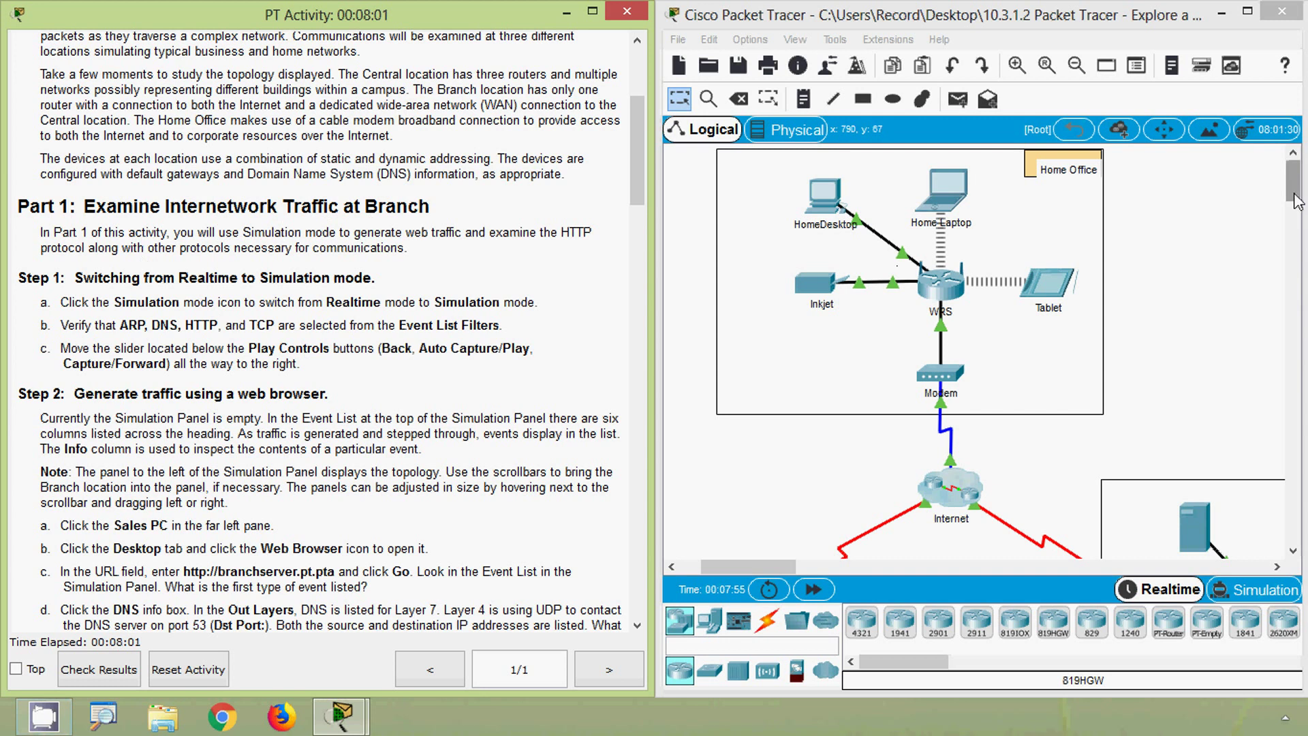
# Bring the Branch network into view, switch to Simulation mode, and review the Event List columns.
pyautogui.moveTo(1292, 182); pyautogui.dragTo(1293, 212)
pyautogui.moveTo(763, 567); pyautogui.dragTo(816, 550)
pyautogui.moveTo(1287, 225); pyautogui.dragTo(1289, 213)
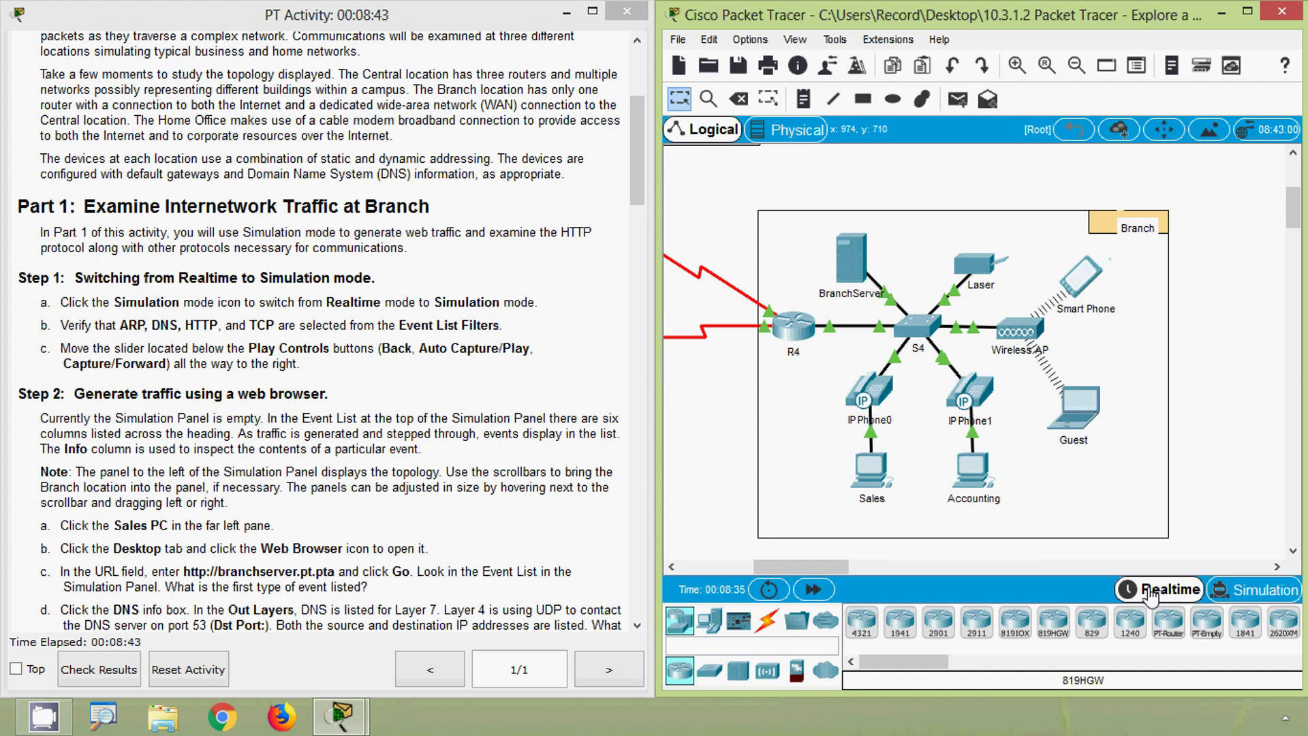
pyautogui.click(1250, 598)
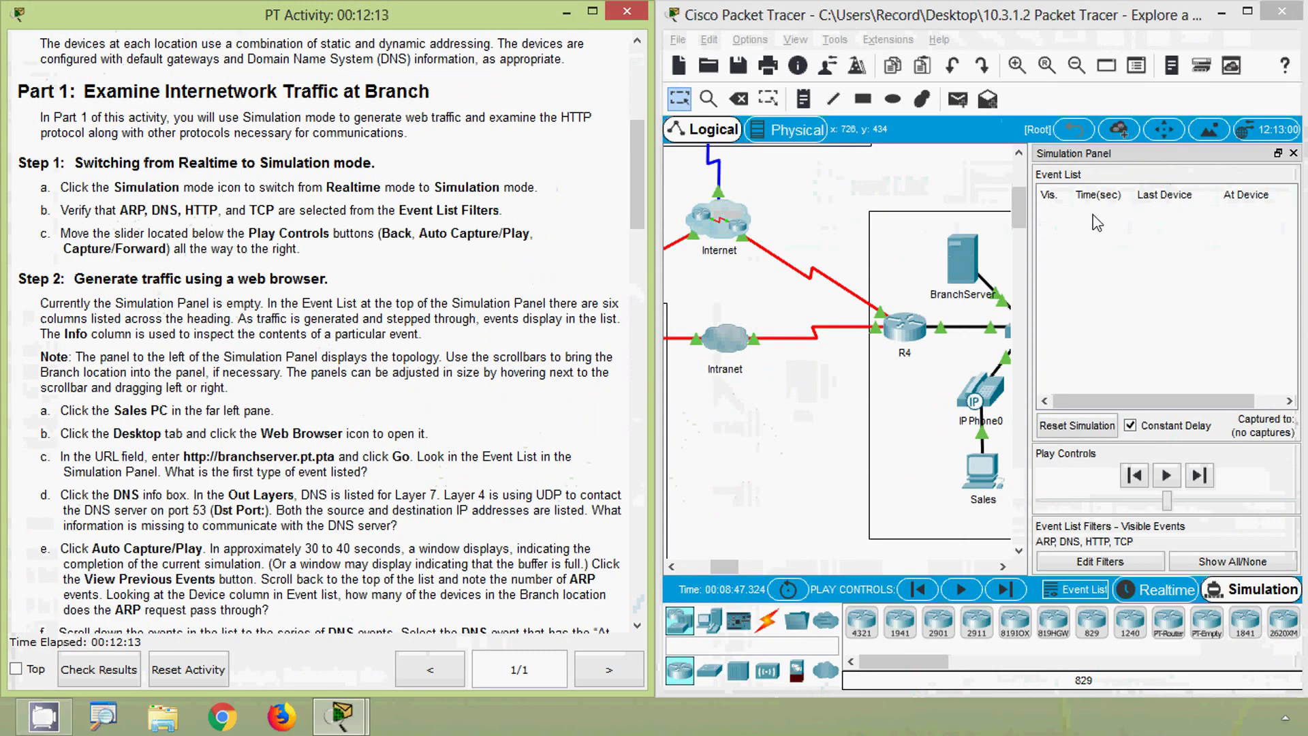
pyautogui.moveTo(1095, 399); pyautogui.dragTo(1166, 402)
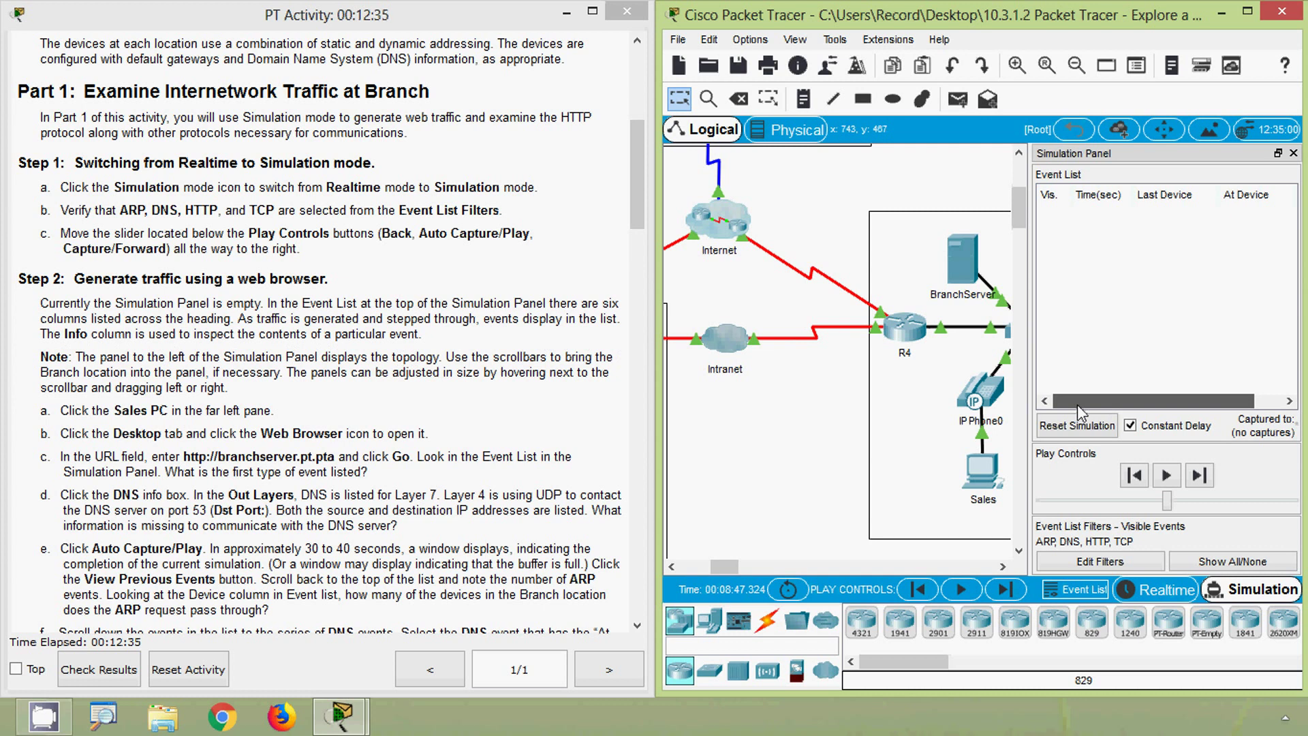
pyautogui.moveTo(1077, 403)
pyautogui.mouseDown()
pyautogui.moveTo(1189, 407)
pyautogui.moveTo(1063, 407)
pyautogui.mouseUp()
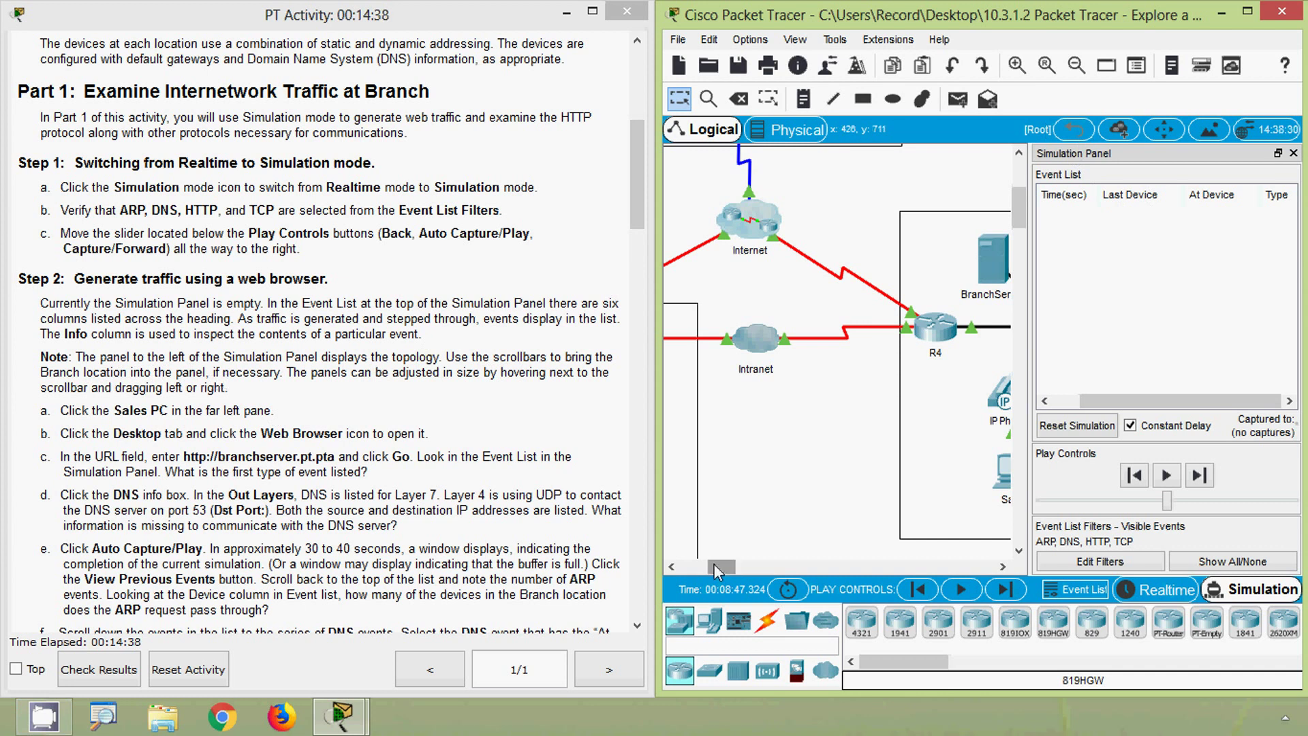
pyautogui.moveTo(715, 566); pyautogui.dragTo(736, 564)
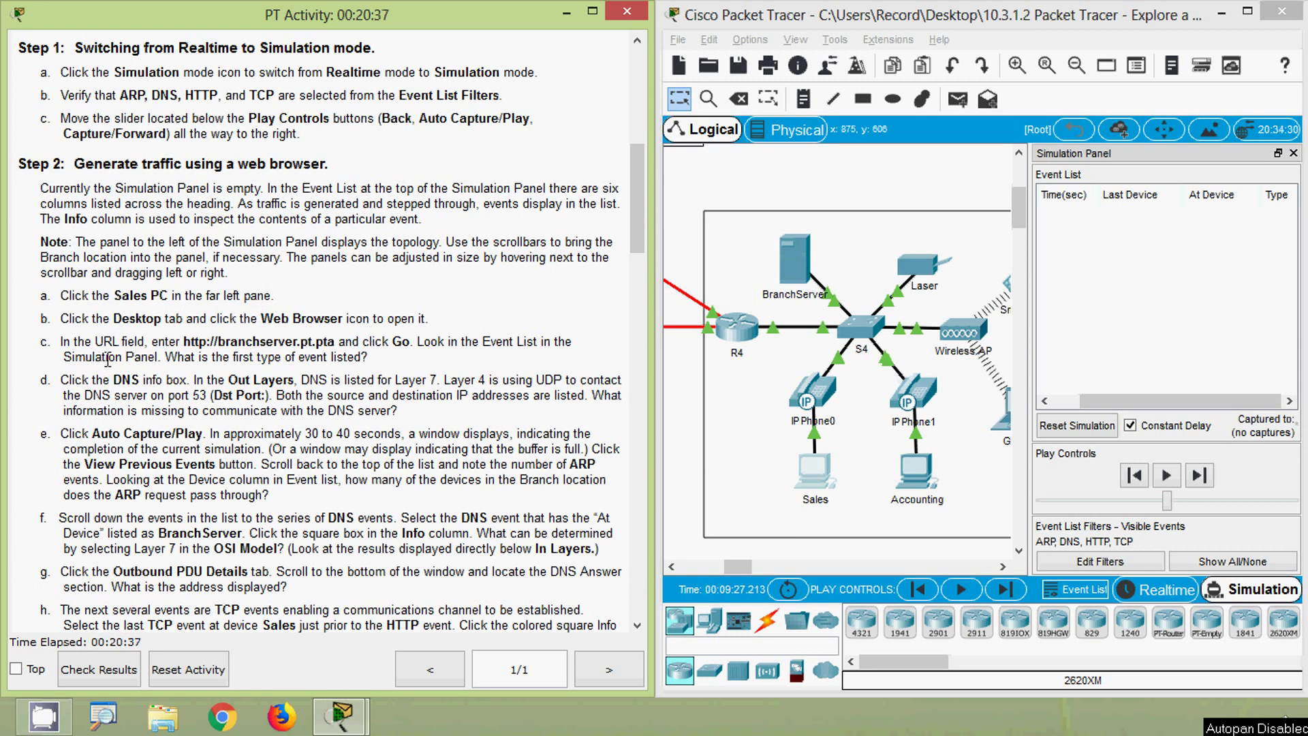
pyautogui.moveTo(185, 344); pyautogui.dragTo(328, 344)
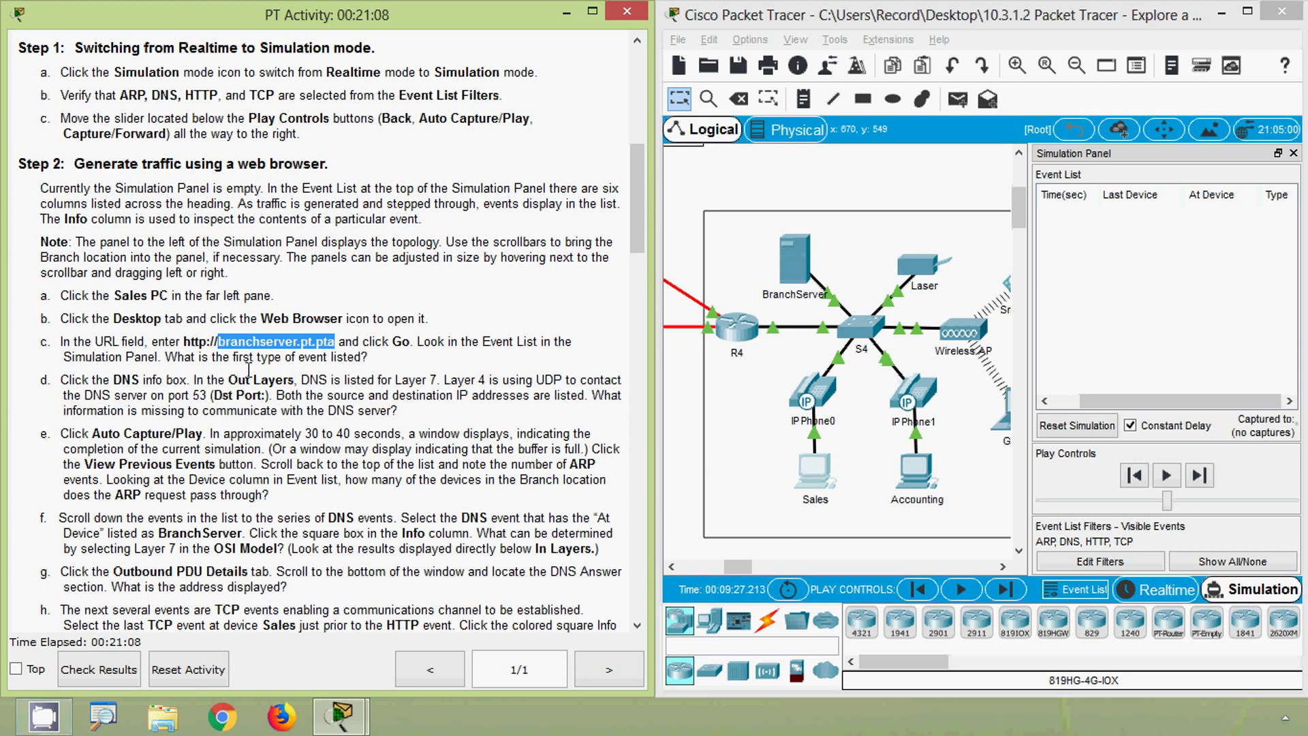
pyautogui.click(258, 379)
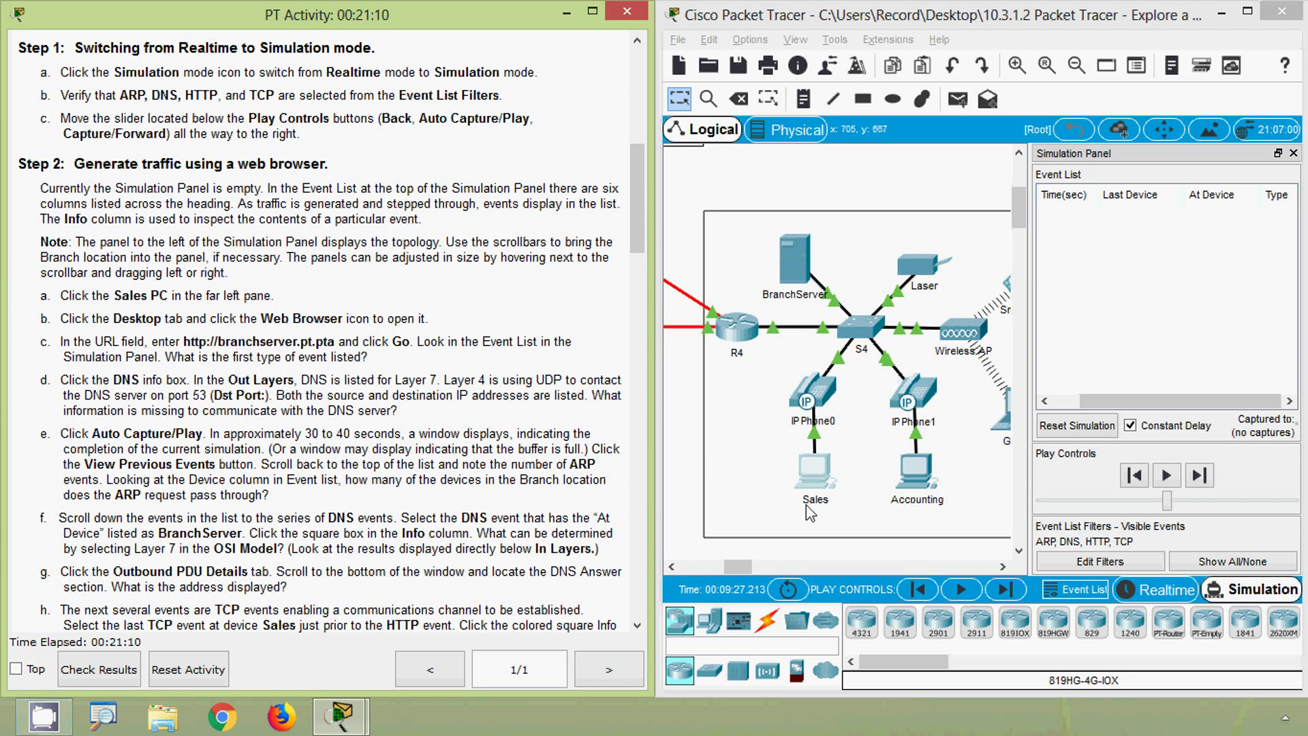
pyautogui.click(818, 476)
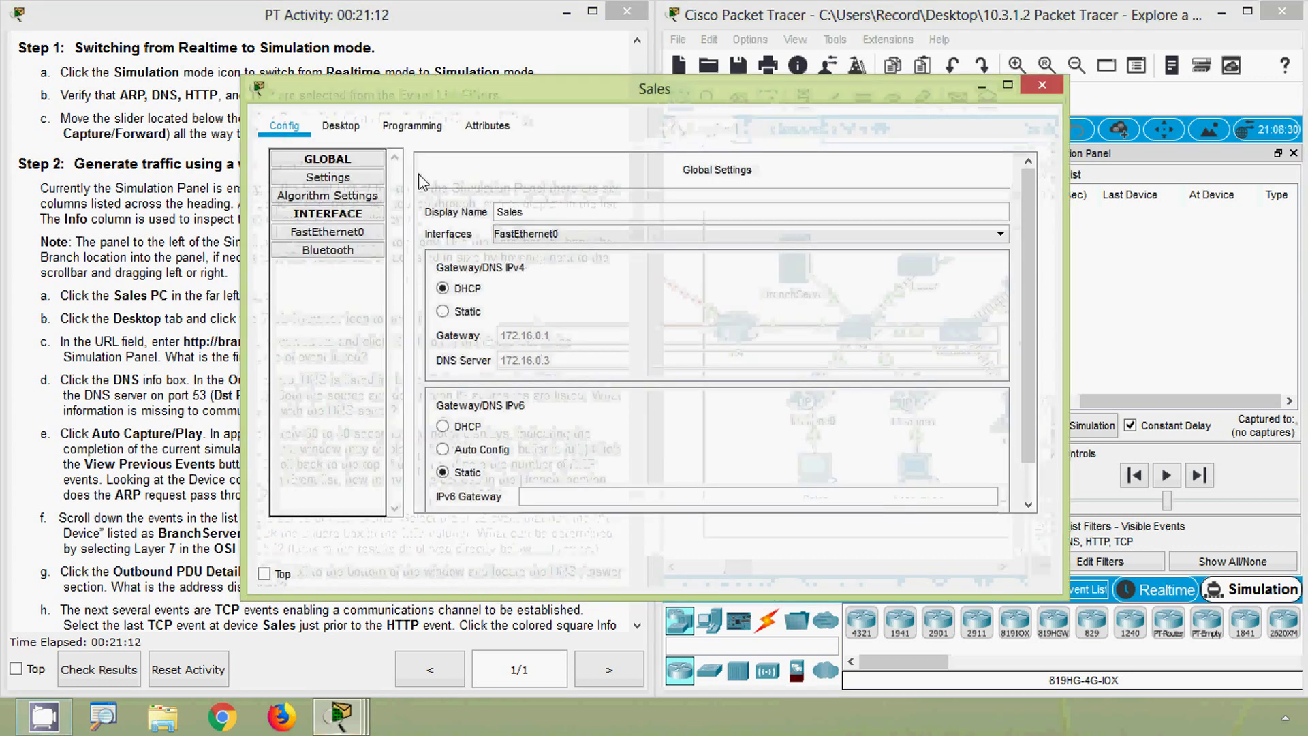
pyautogui.click(341, 126)
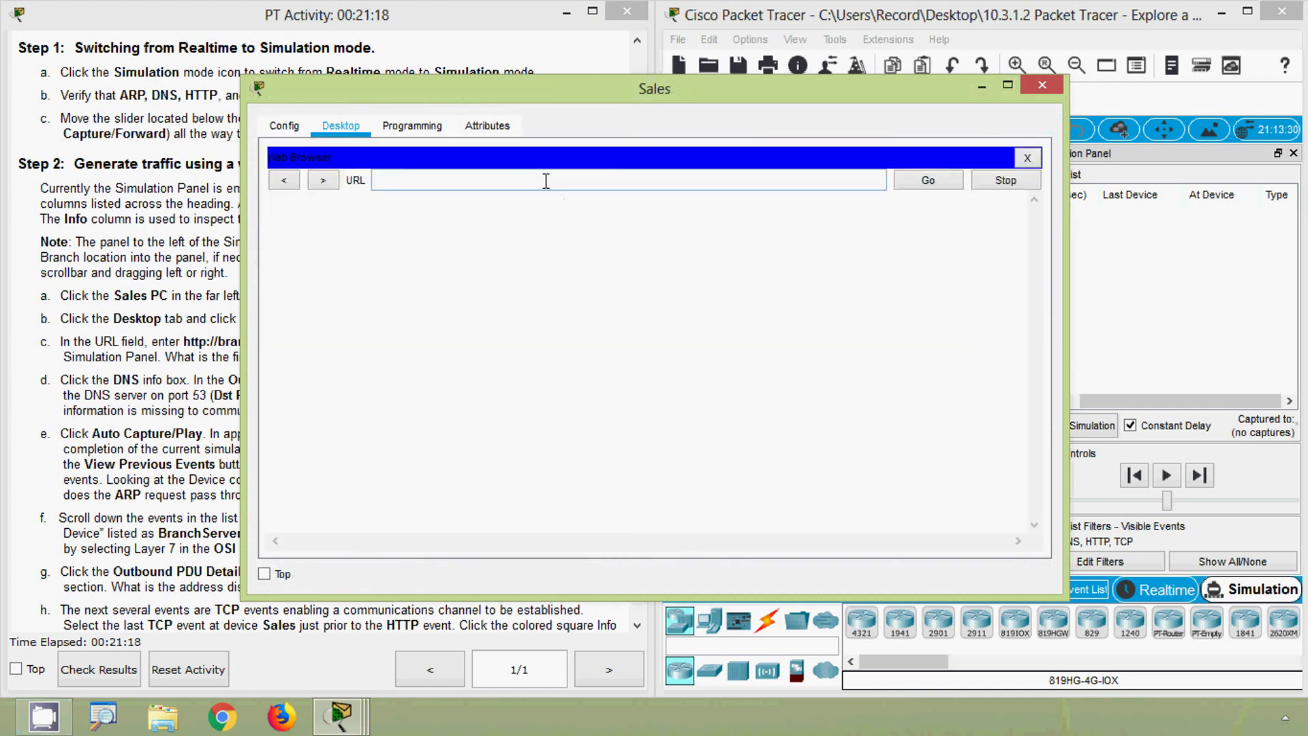
pyautogui.click(546, 180)
pyautogui.write('branchserver.pt.pta')
pyautogui.click(929, 181)
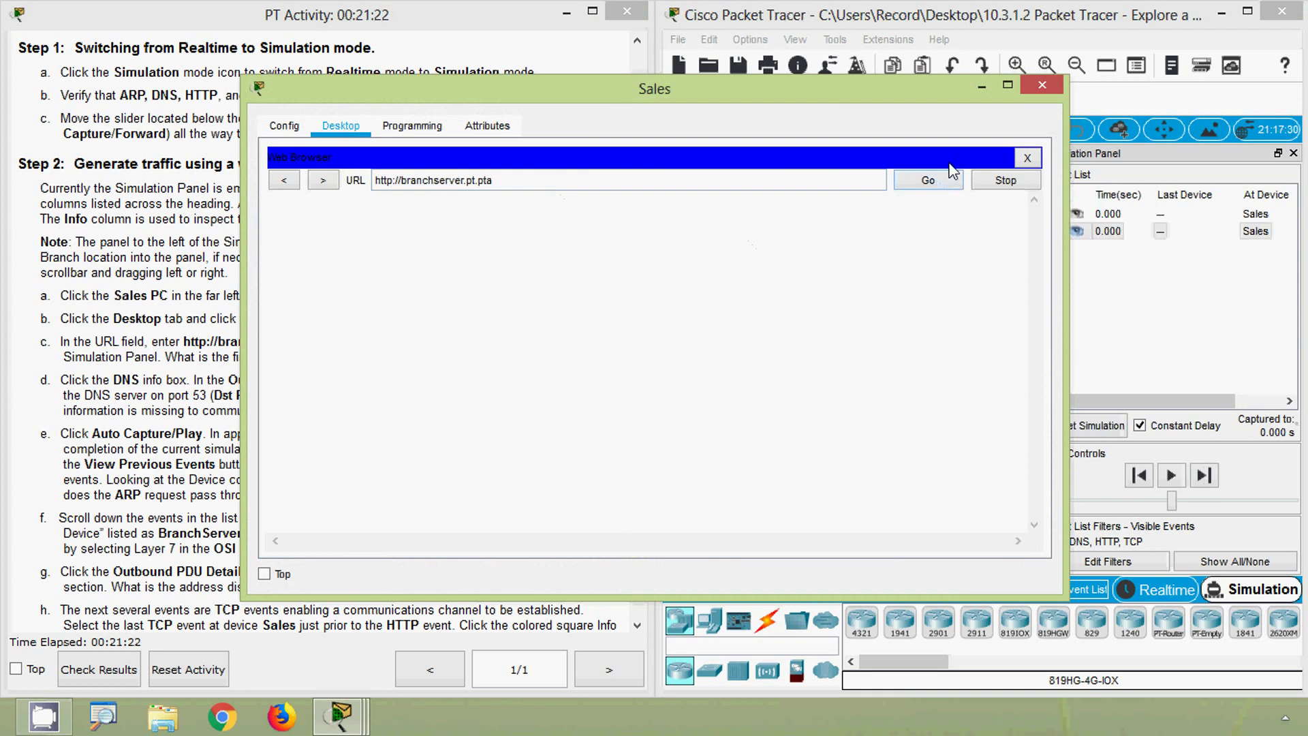
# Narrow and minimize the Sales window, and check the event types in the Event List.
pyautogui.moveTo(1066, 200); pyautogui.dragTo(904, 200)
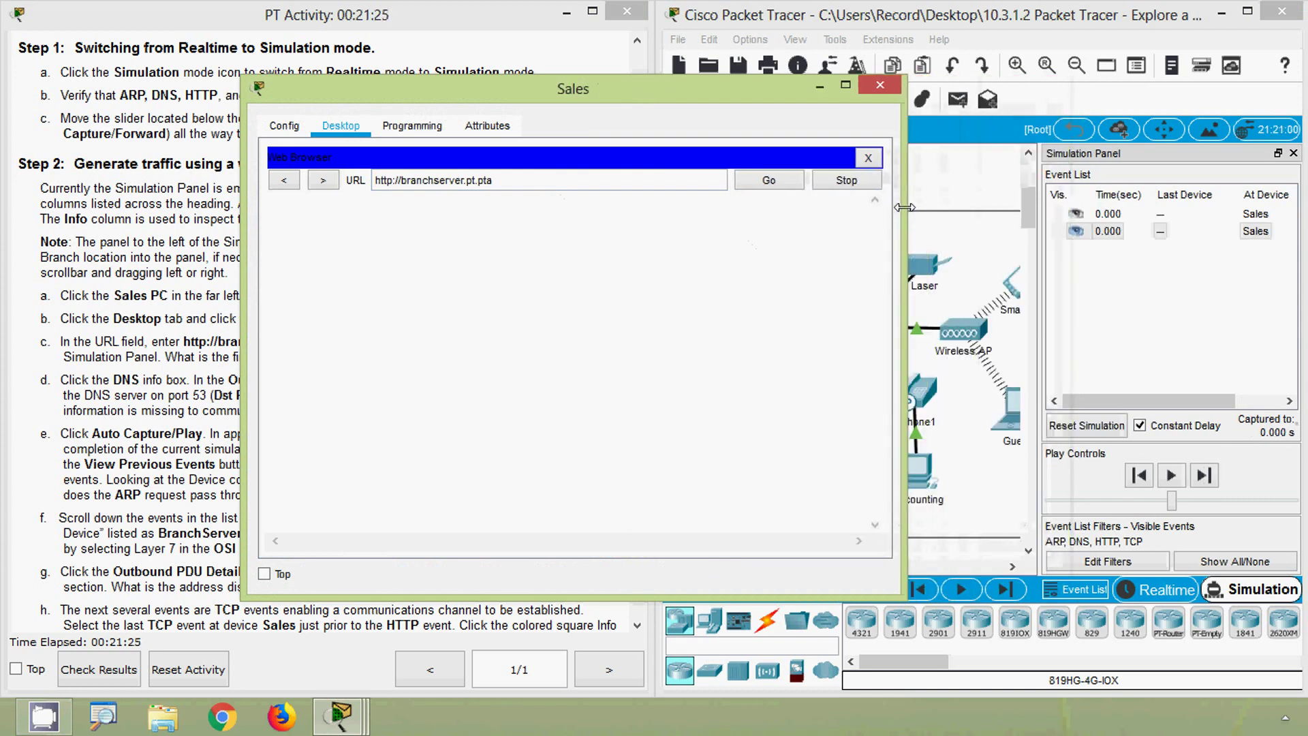
pyautogui.click(820, 87)
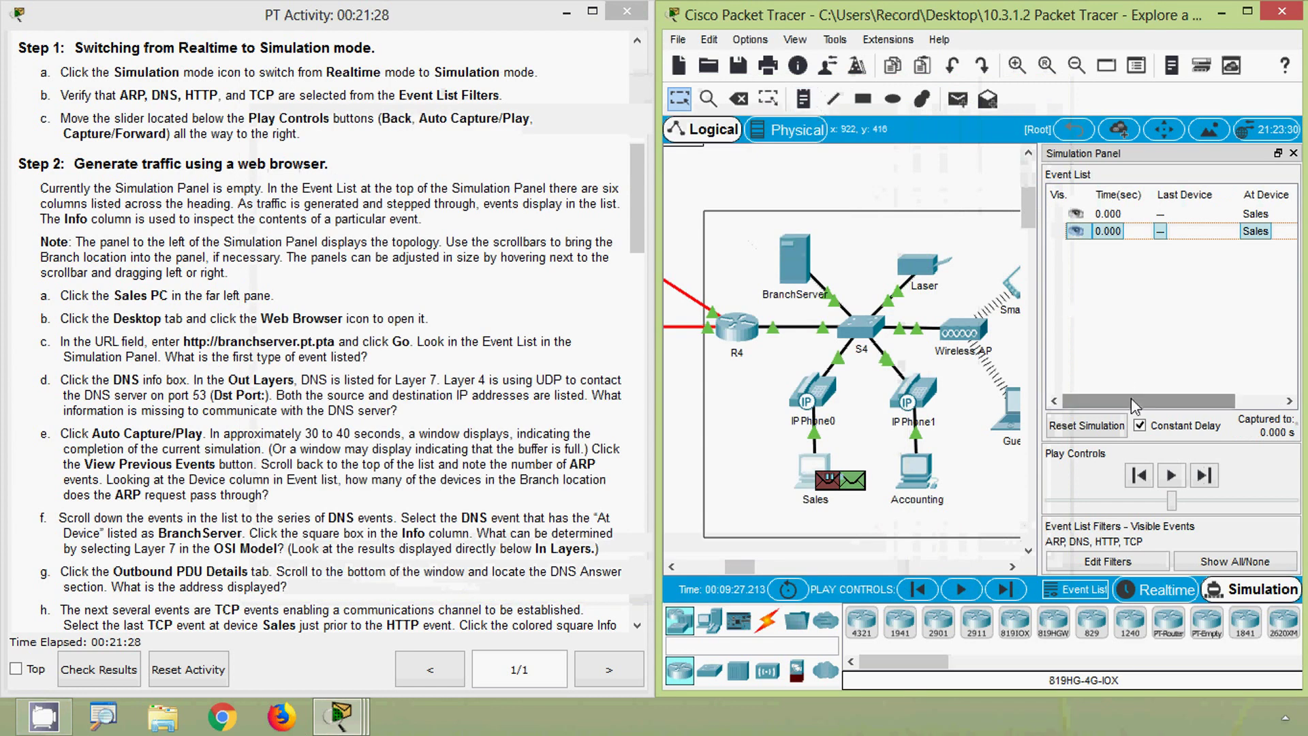
pyautogui.moveTo(1132, 401); pyautogui.dragTo(1189, 400)
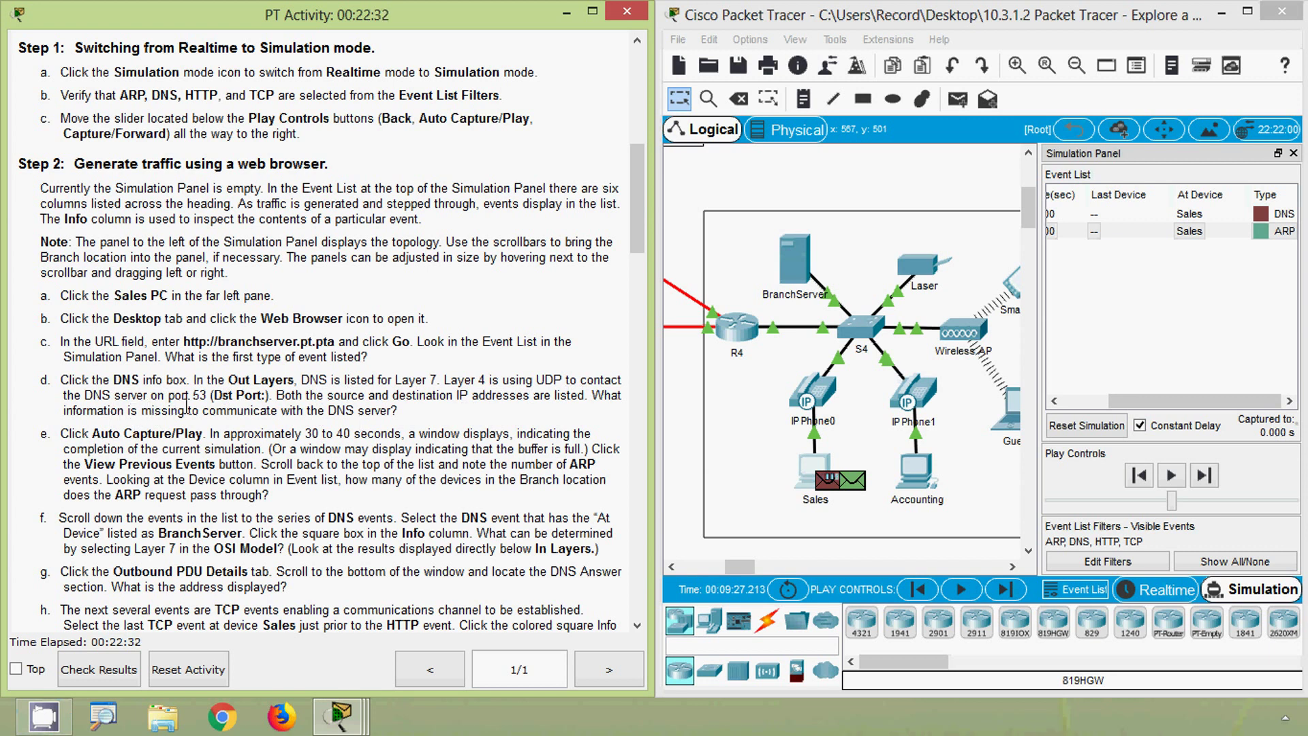
# Open the PDU information of the DNS event at Sales and examine its Out Layers for the destination port and addresses.
pyautogui.moveTo(214, 396); pyautogui.dragTo(258, 399)
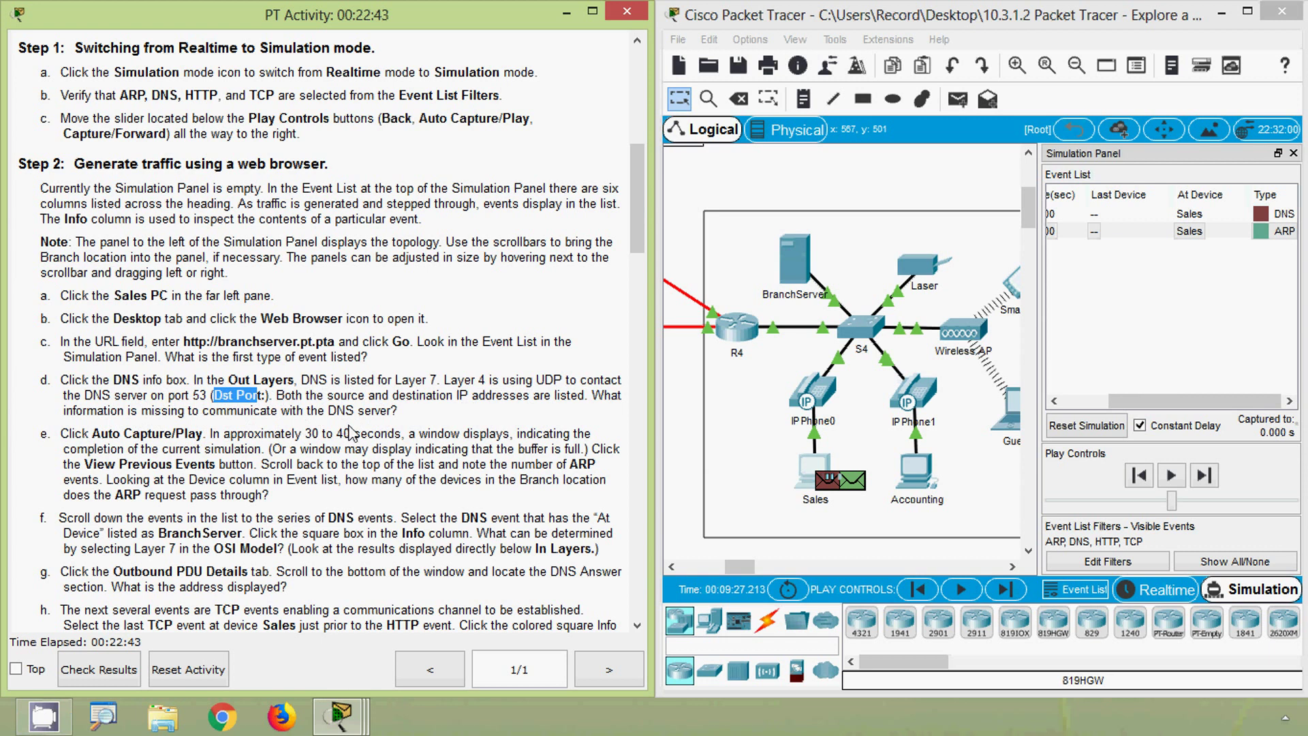
pyautogui.click(388, 423)
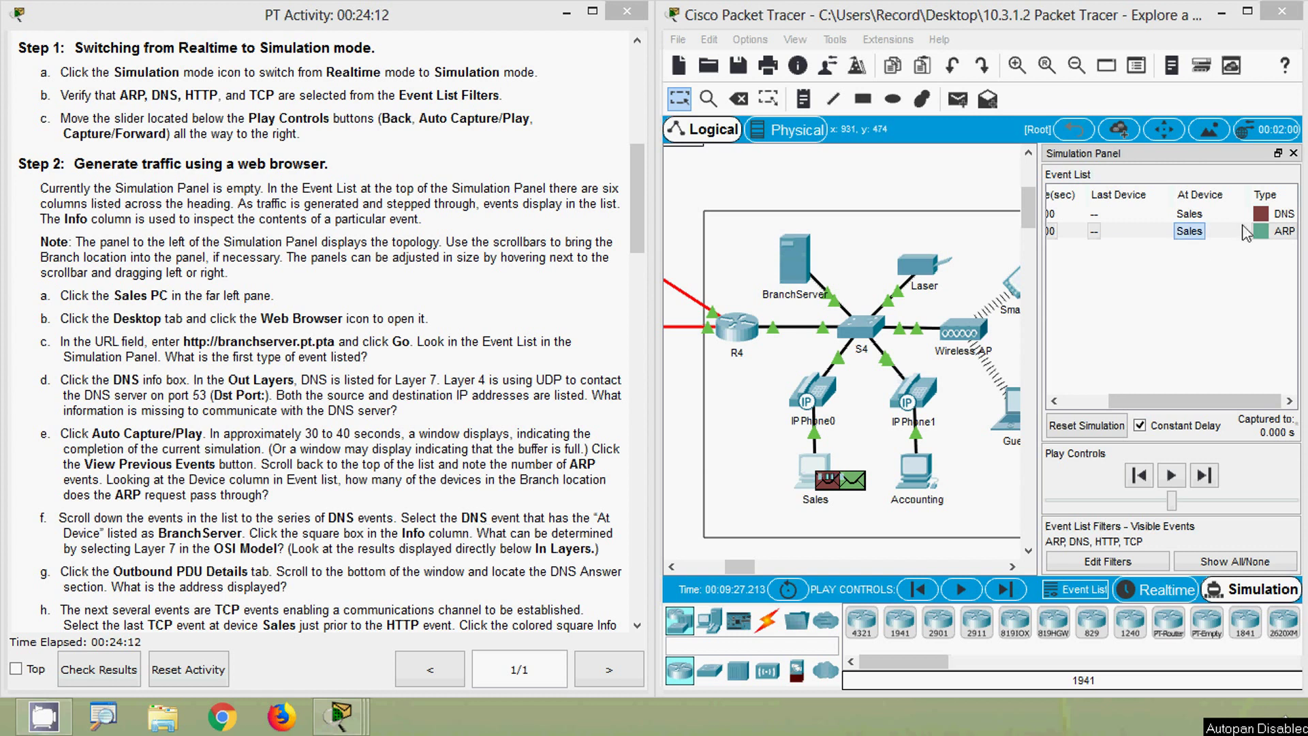
pyautogui.click(1260, 215)
pyautogui.click(1260, 214)
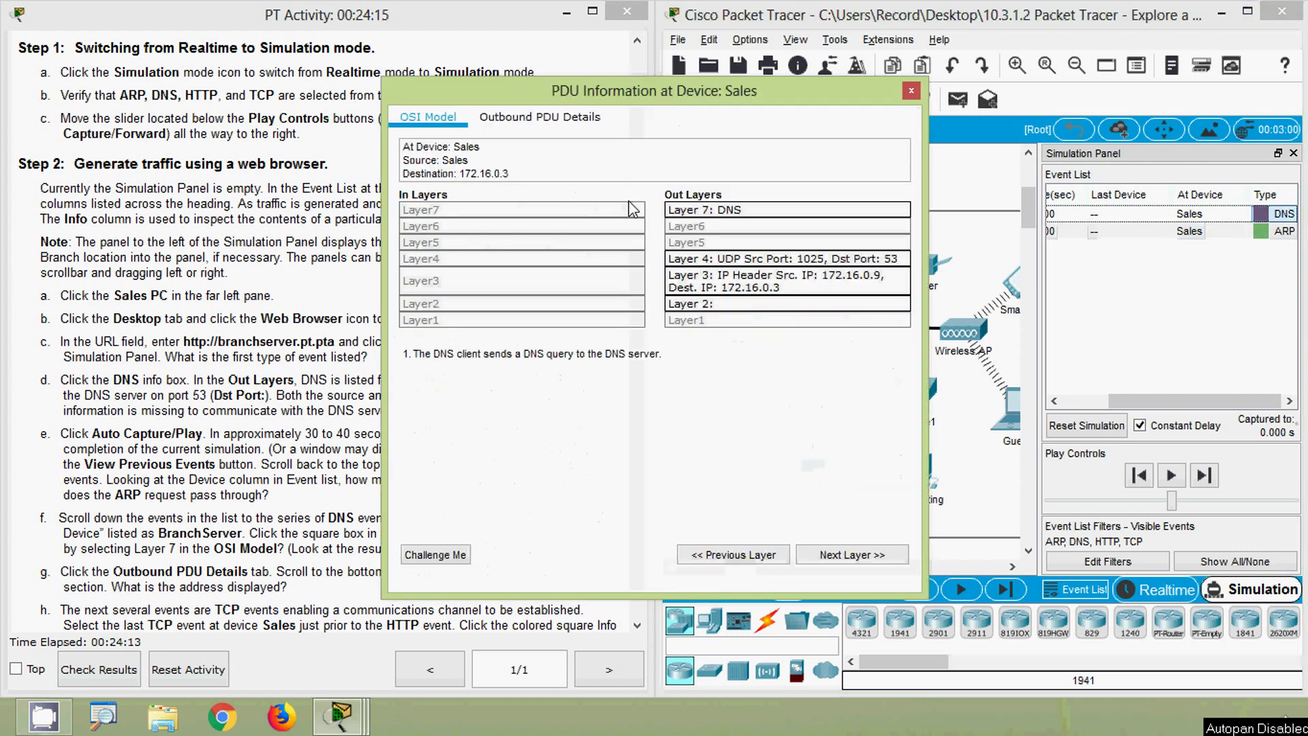
pyautogui.moveTo(499, 98); pyautogui.dragTo(685, 105)
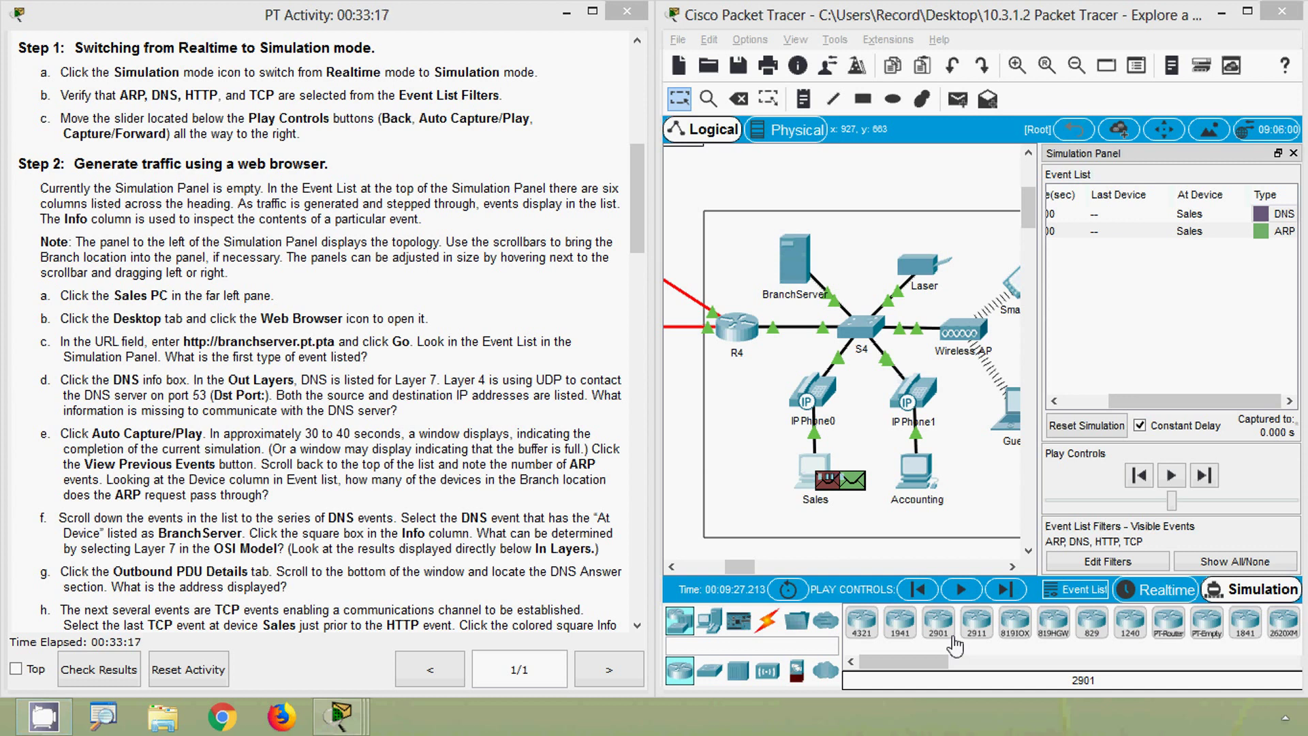
# Play the simulation automatically and follow the ARP and DNS packets through the Branch devices.
pyautogui.click(961, 589)
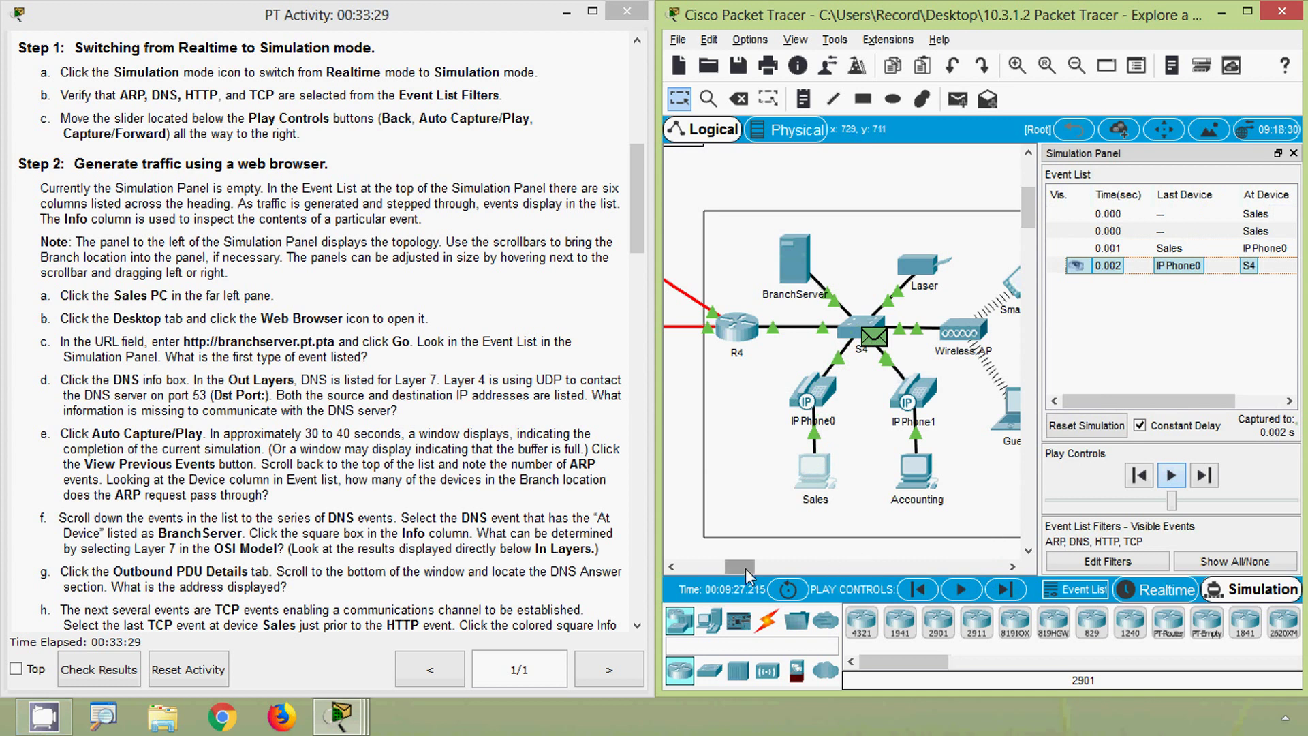
pyautogui.moveTo(747, 567); pyautogui.dragTo(751, 572)
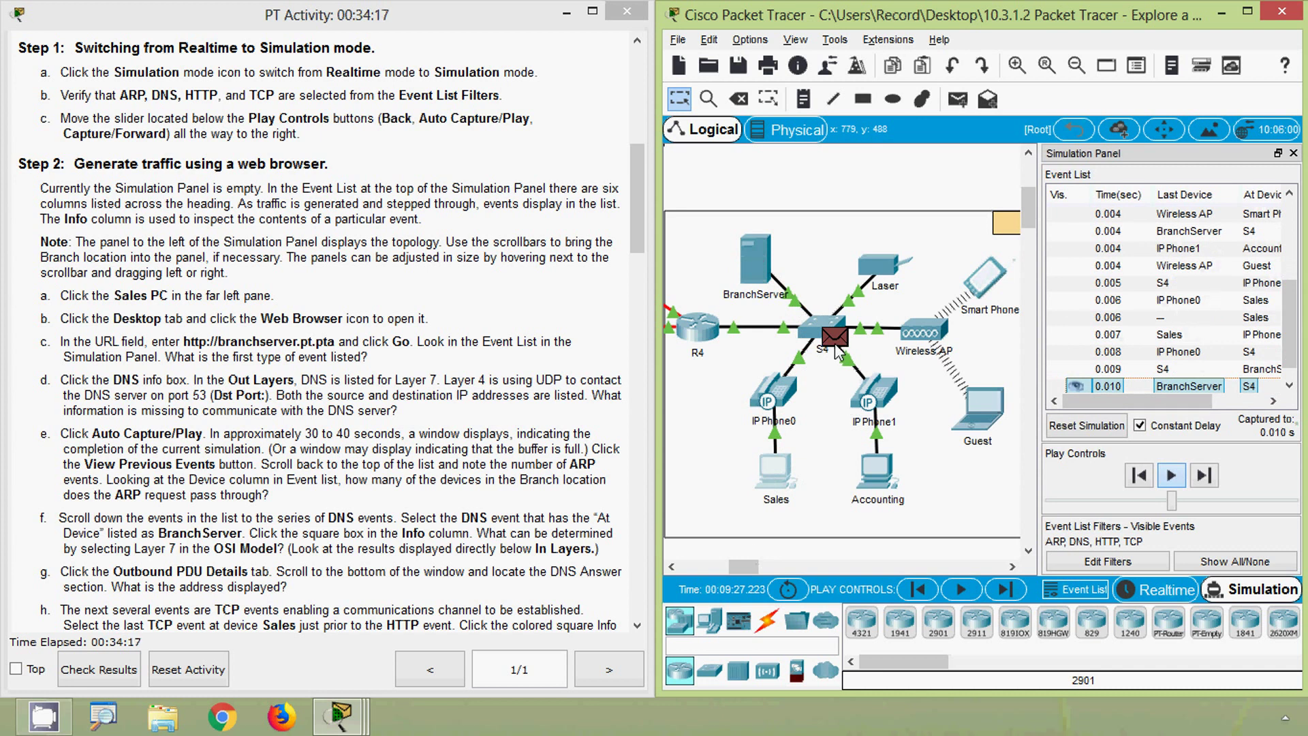
pyautogui.moveTo(837, 351)
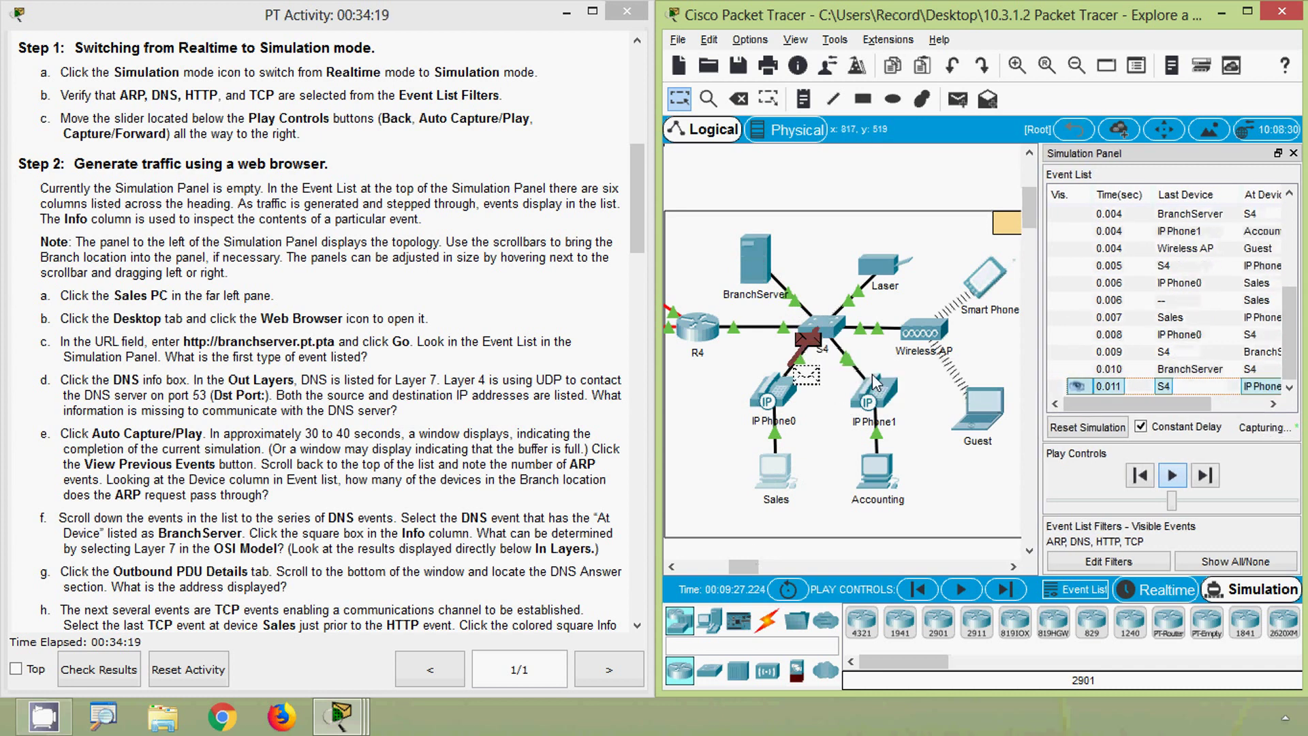
pyautogui.moveTo(785, 410)
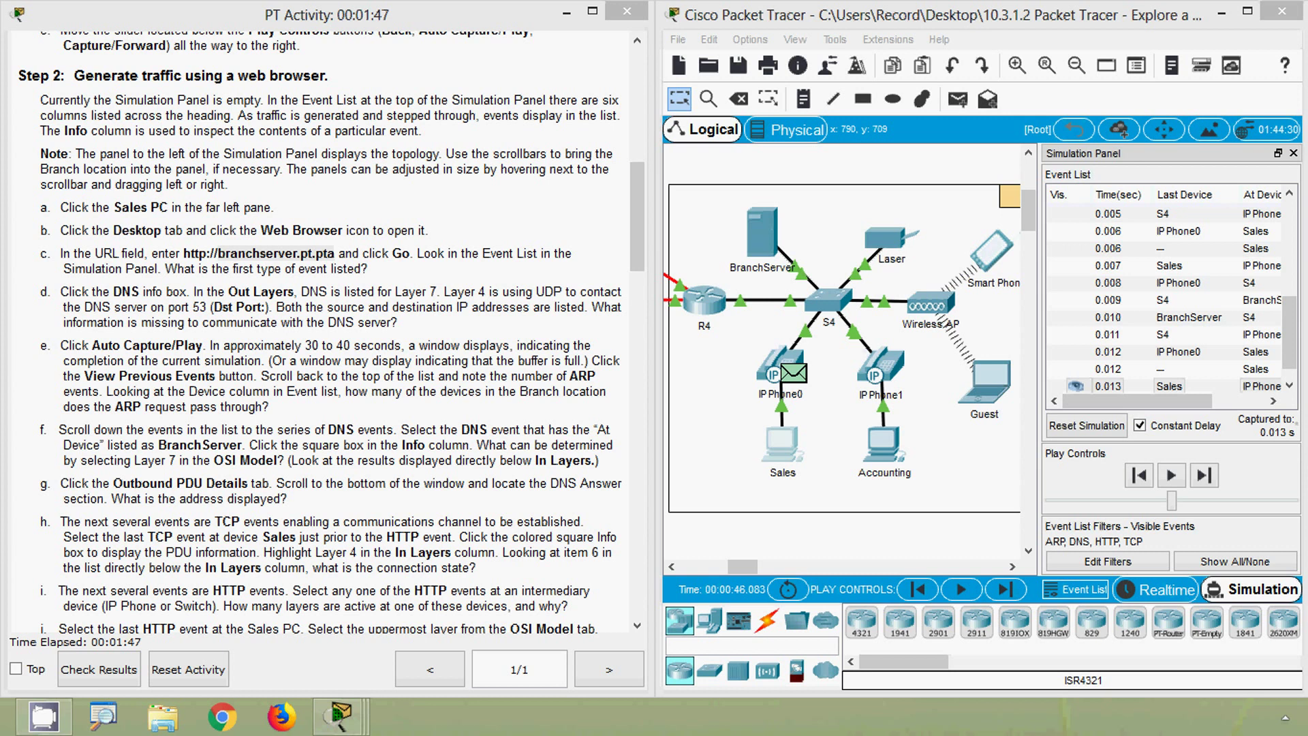
# Advance the simulation one event at a time through the remaining DNS, TCP and HTTP exchange between Sales and BranchServer.
pyautogui.click(1006, 590)
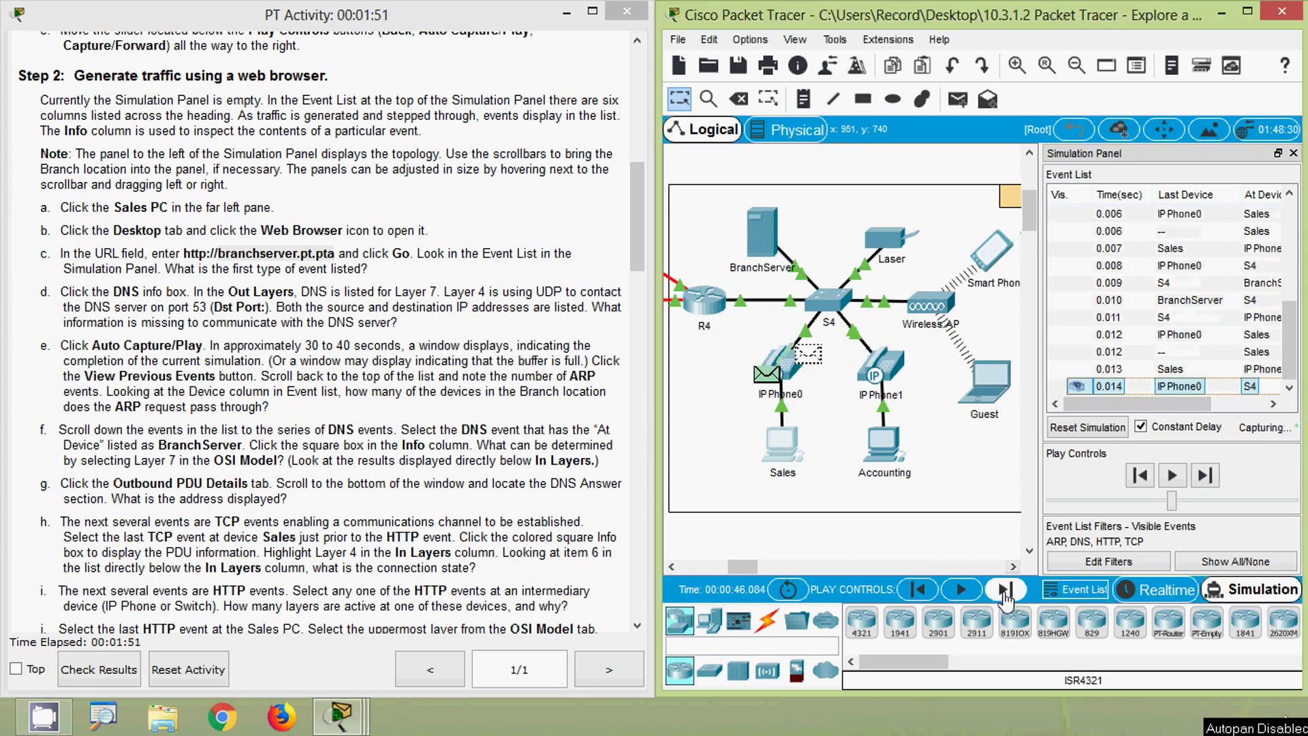
pyautogui.click(1005, 590)
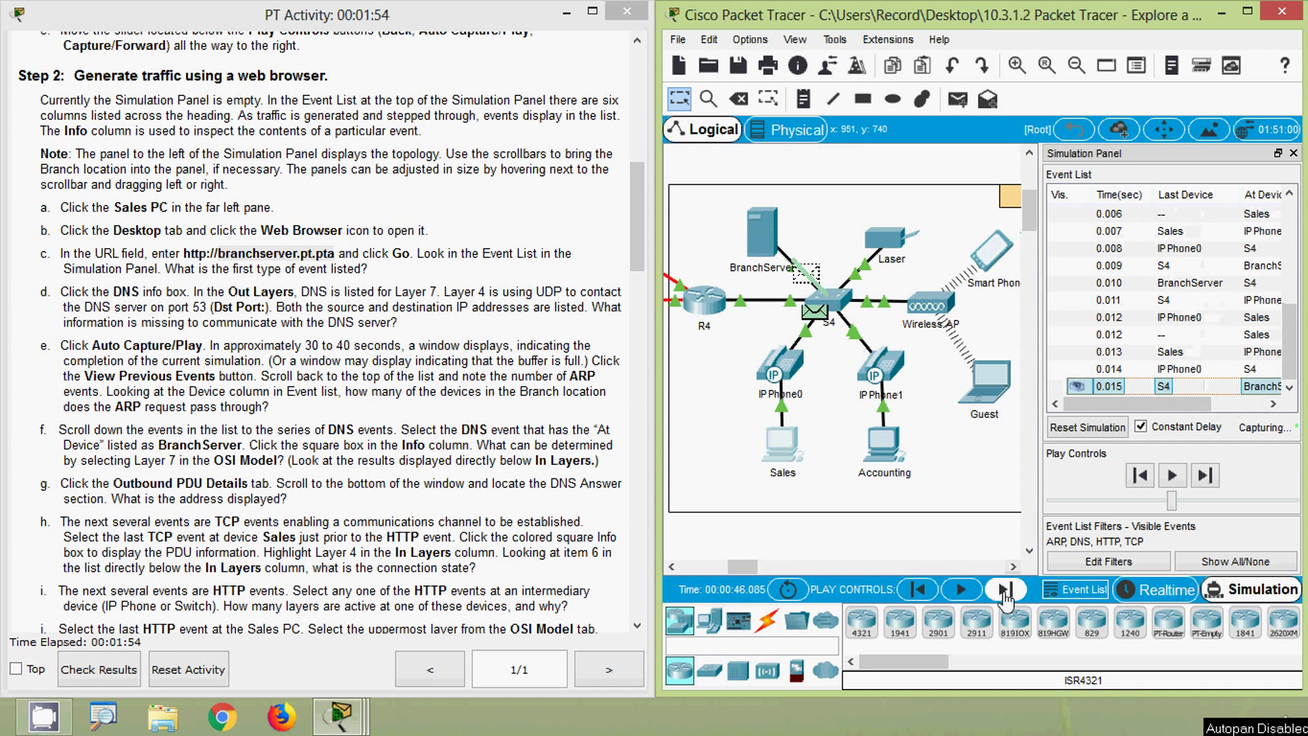
pyautogui.click(1006, 590)
pyautogui.click(1006, 590)
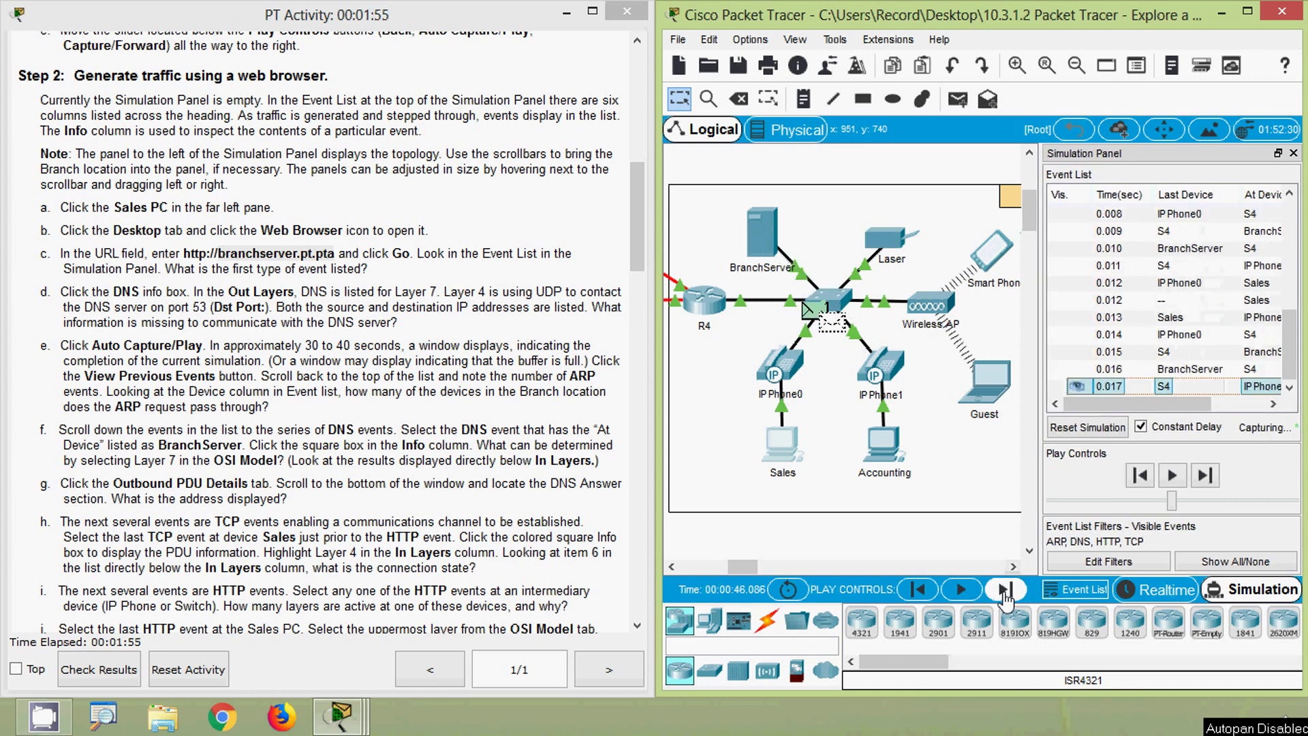
pyautogui.click(1005, 590)
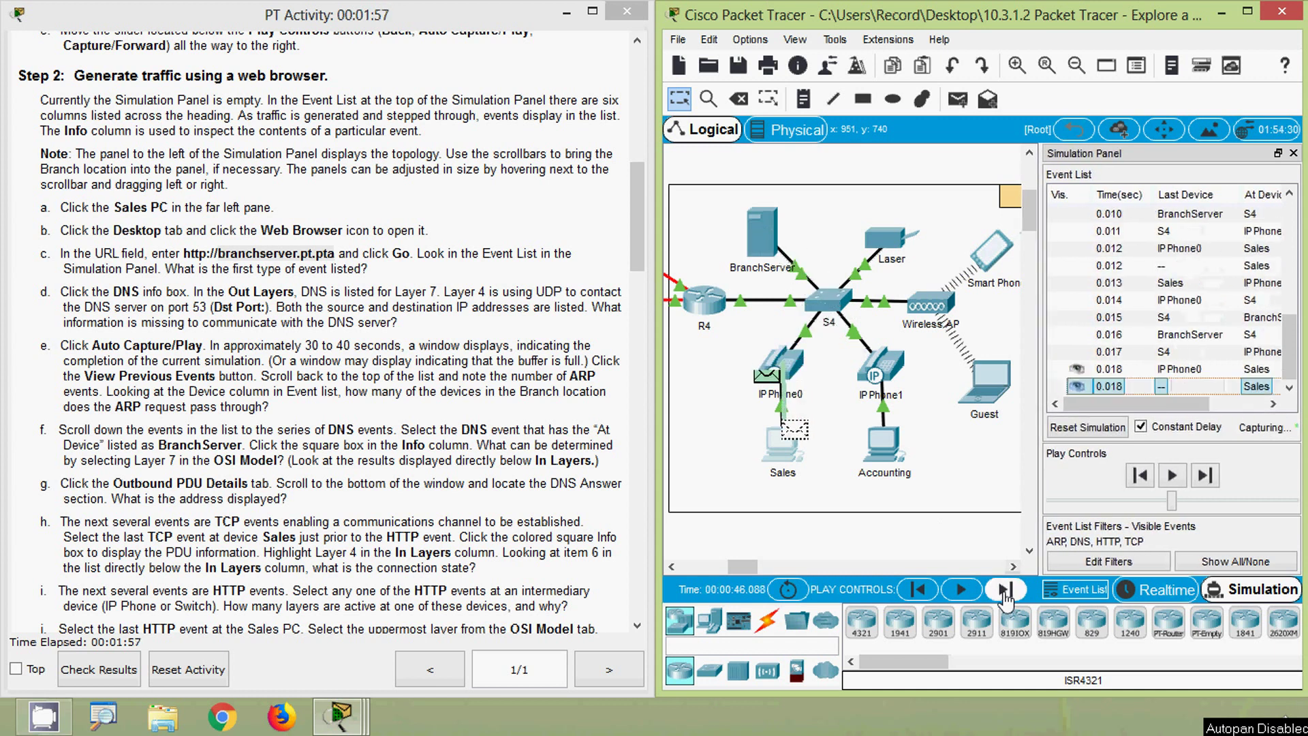
pyautogui.click(1005, 590)
pyautogui.click(1005, 590)
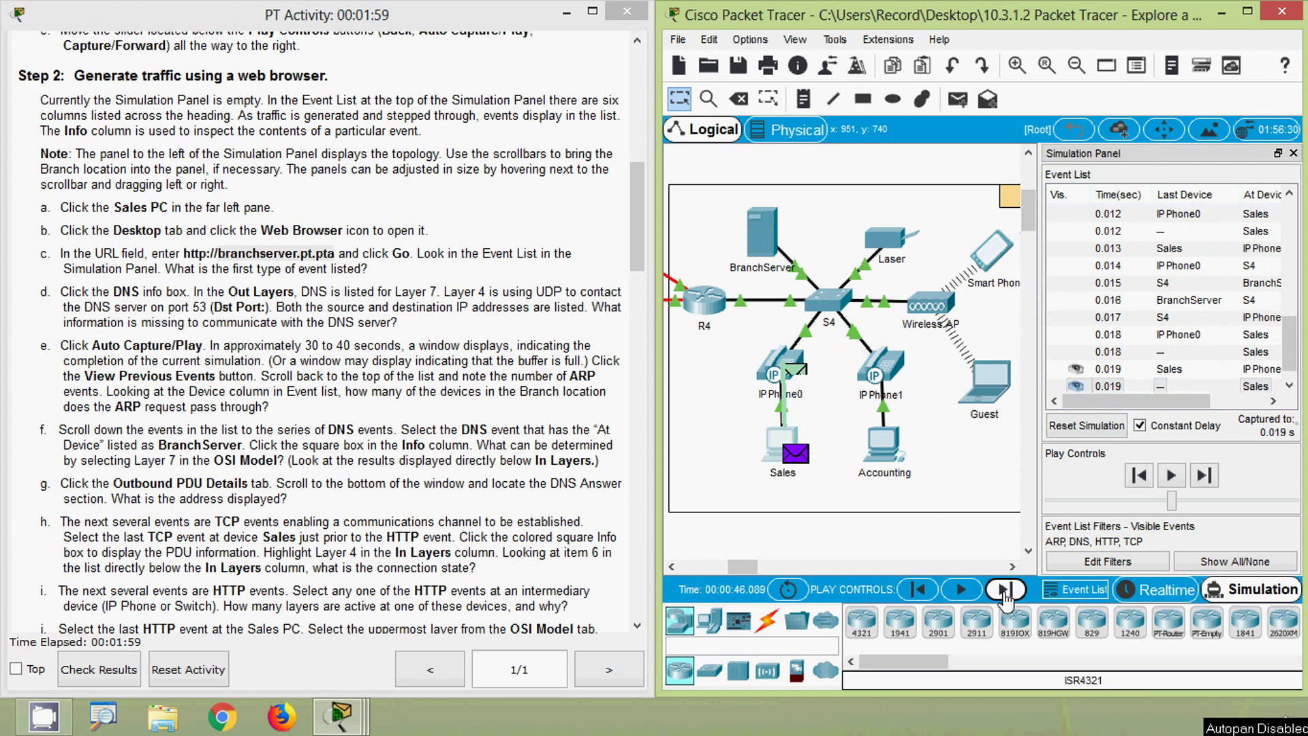
pyautogui.click(1006, 590)
pyautogui.click(1006, 590)
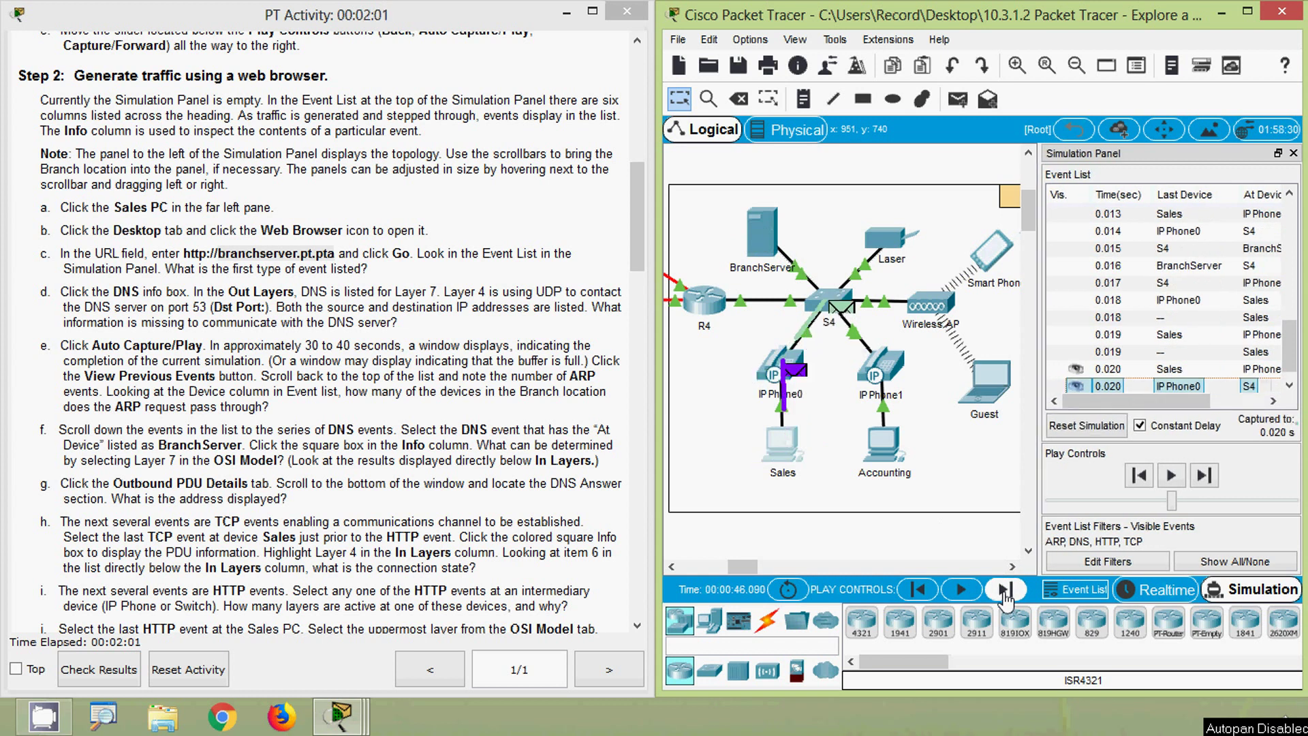
pyautogui.click(1006, 590)
pyautogui.click(1005, 590)
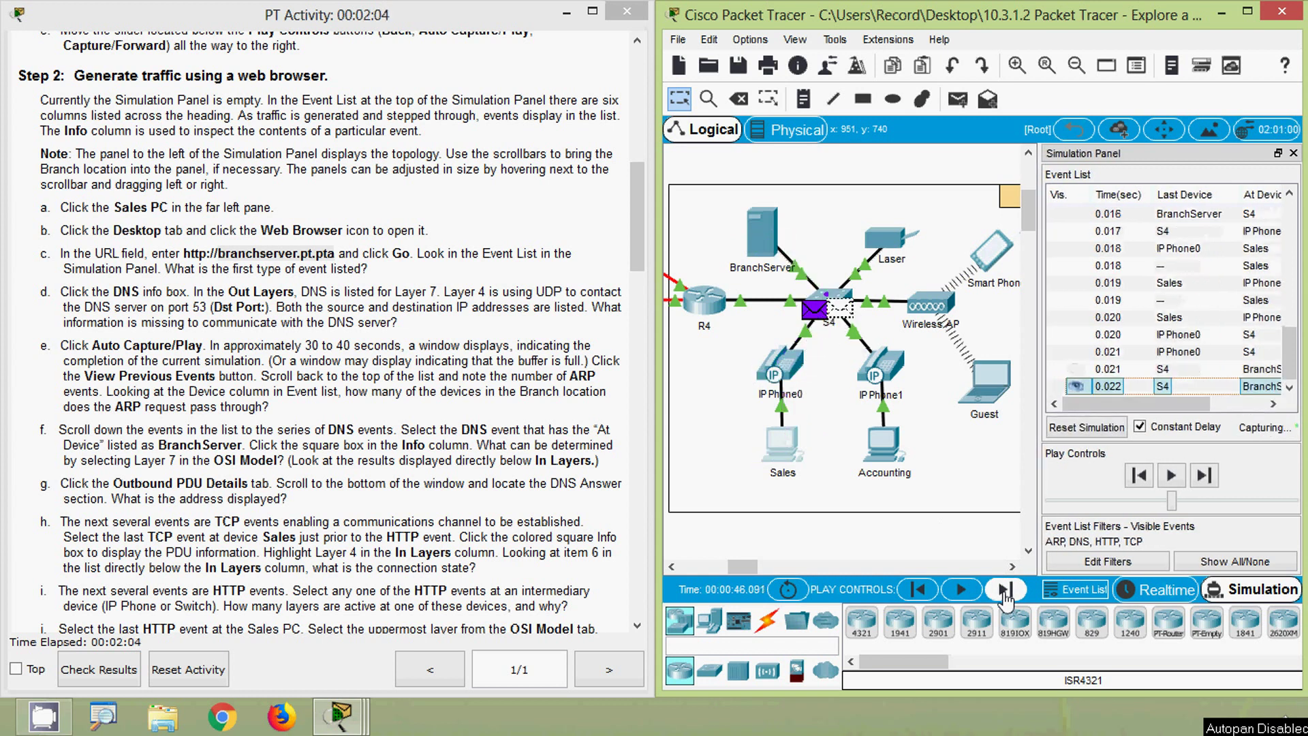
pyautogui.click(1006, 590)
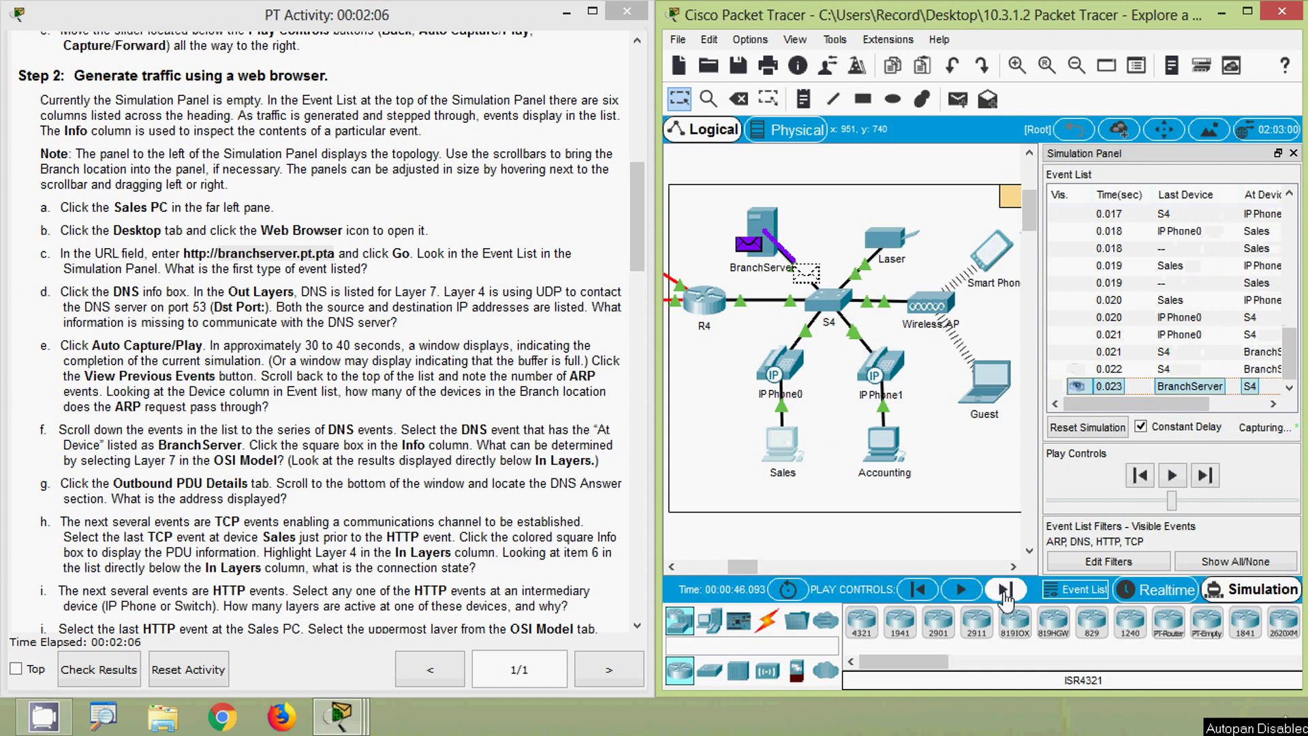
pyautogui.click(1006, 590)
pyautogui.click(1005, 590)
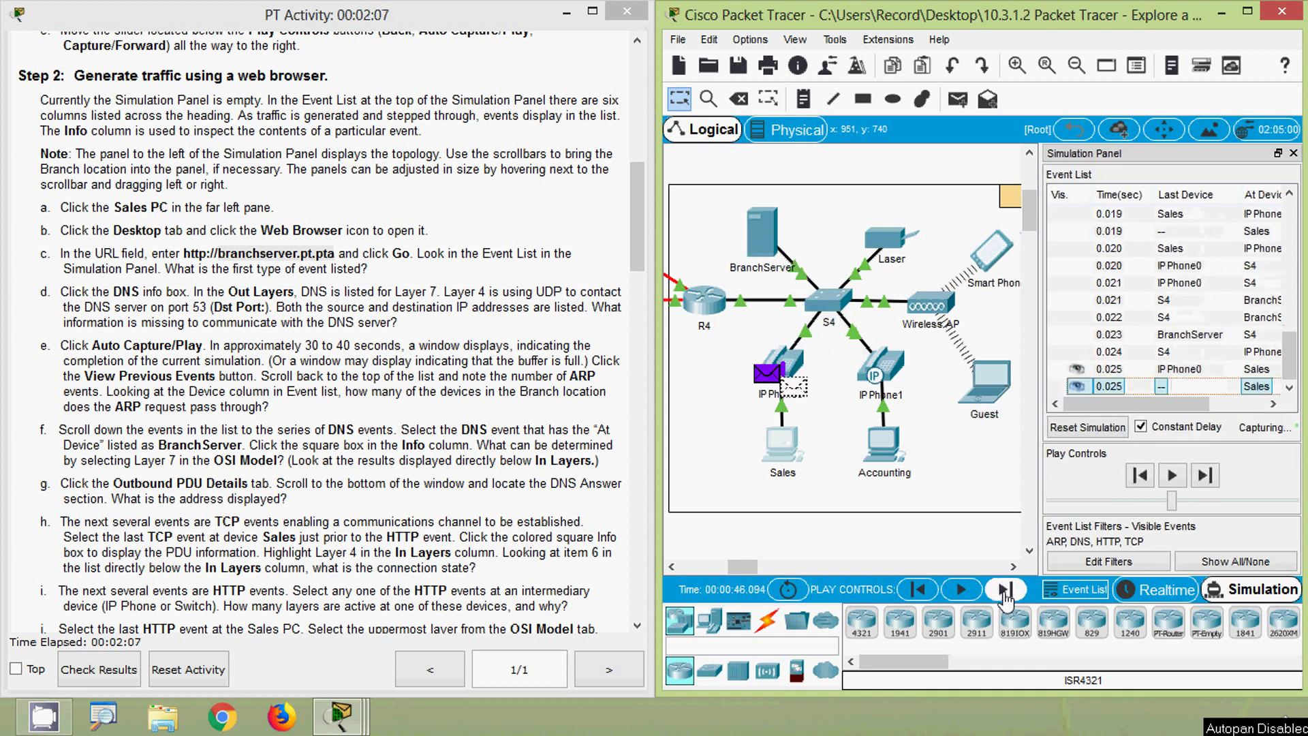
pyautogui.click(1005, 590)
pyautogui.click(1005, 590)
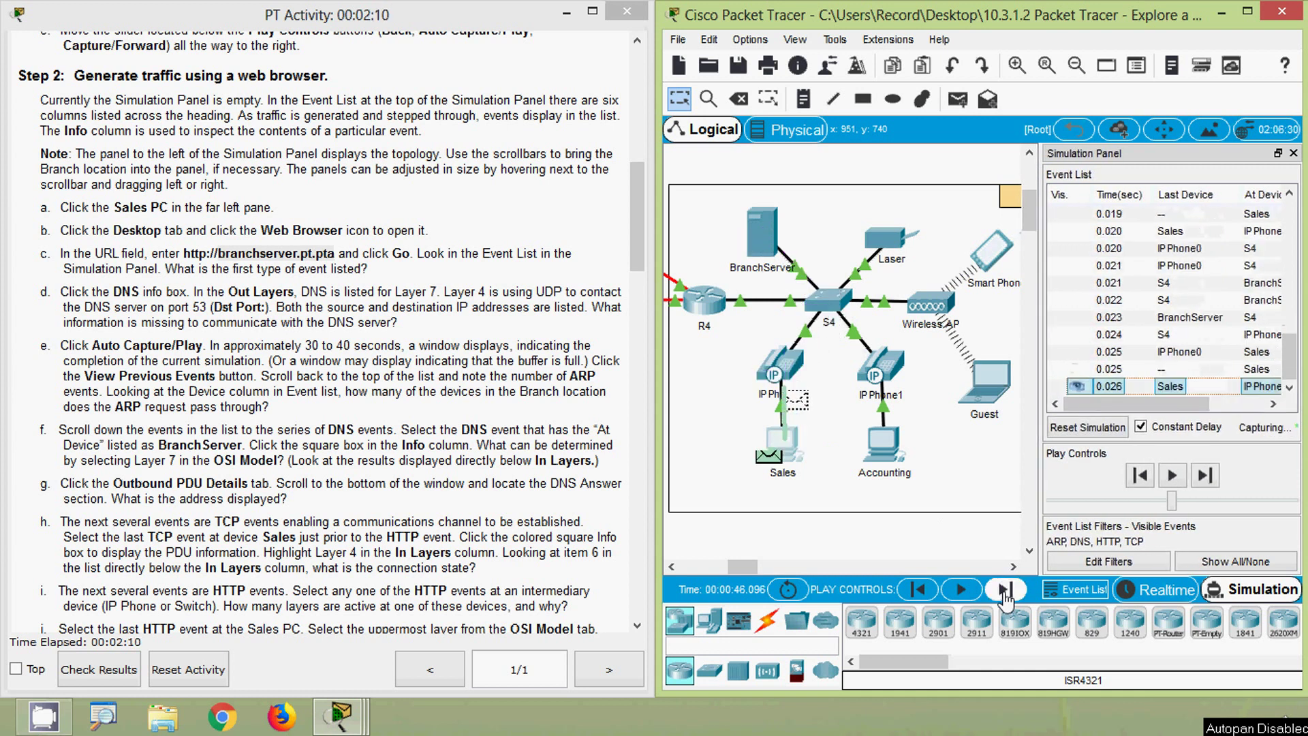
pyautogui.click(1005, 590)
pyautogui.click(1006, 590)
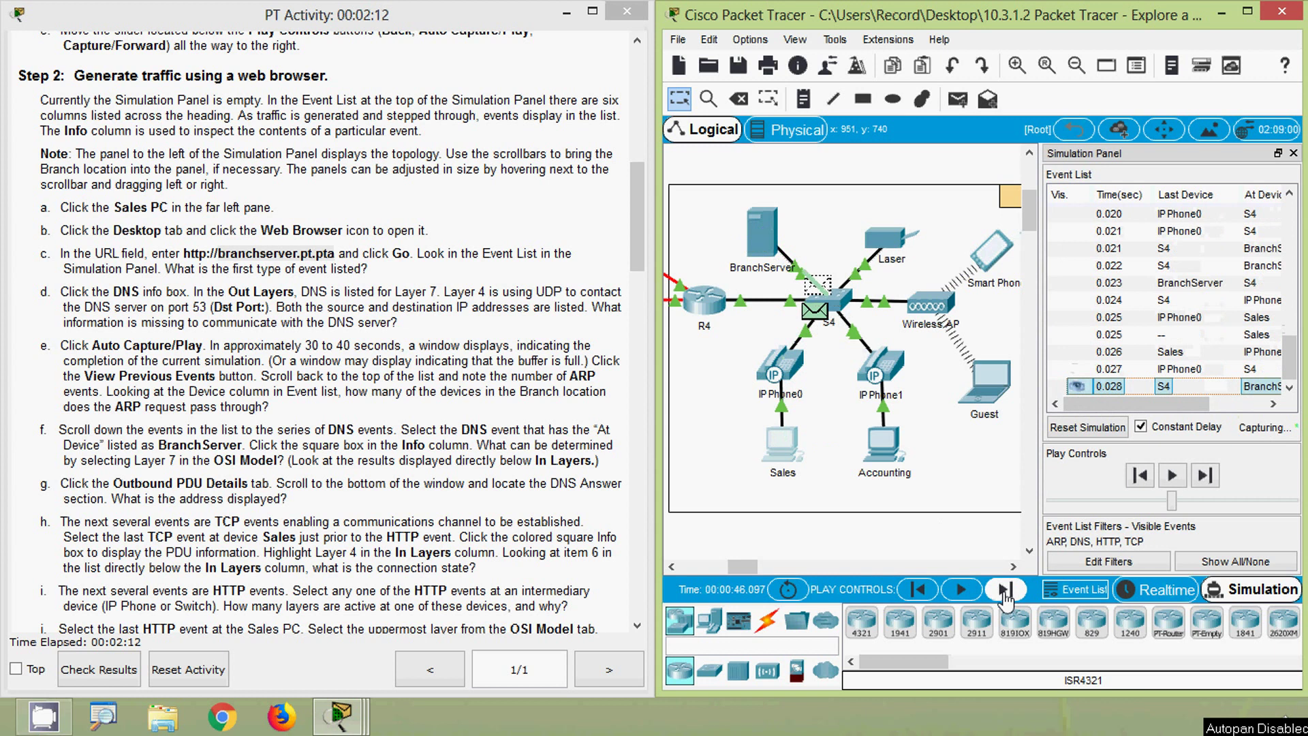
pyautogui.click(1005, 590)
pyautogui.click(1006, 589)
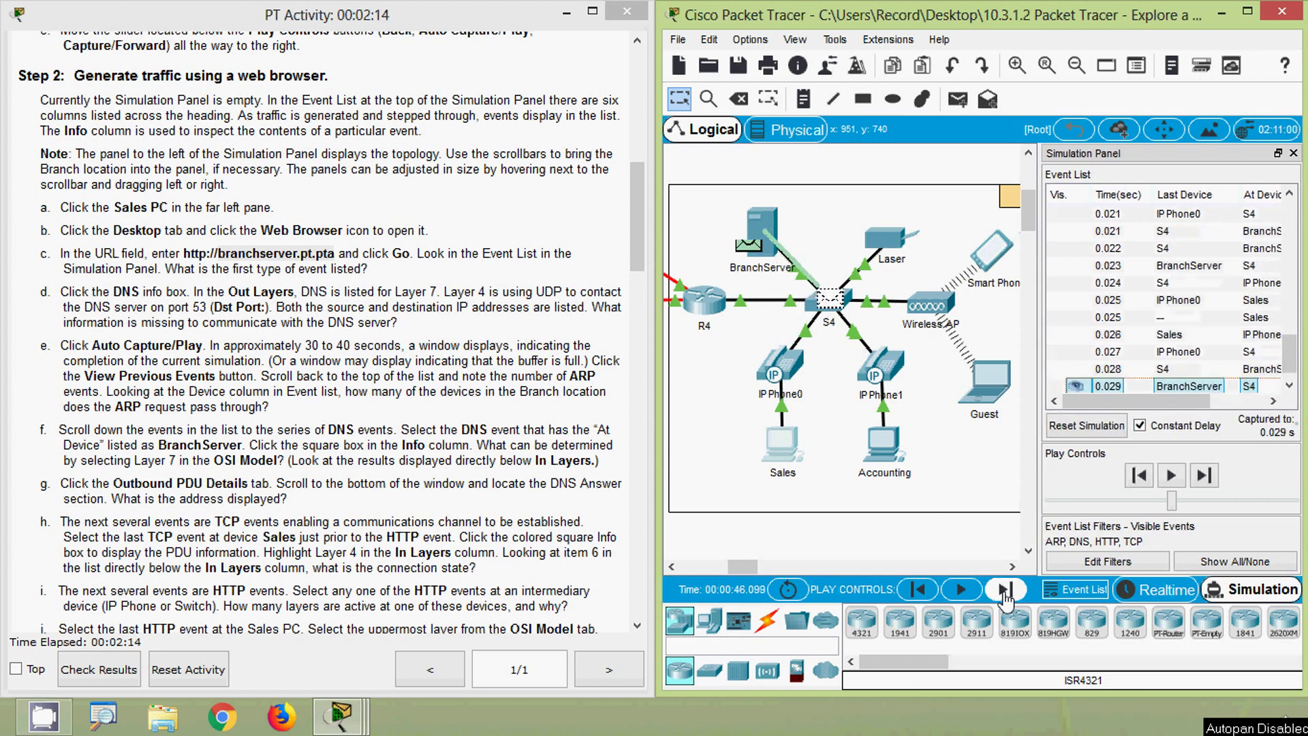
pyautogui.click(1005, 590)
pyautogui.click(1005, 590)
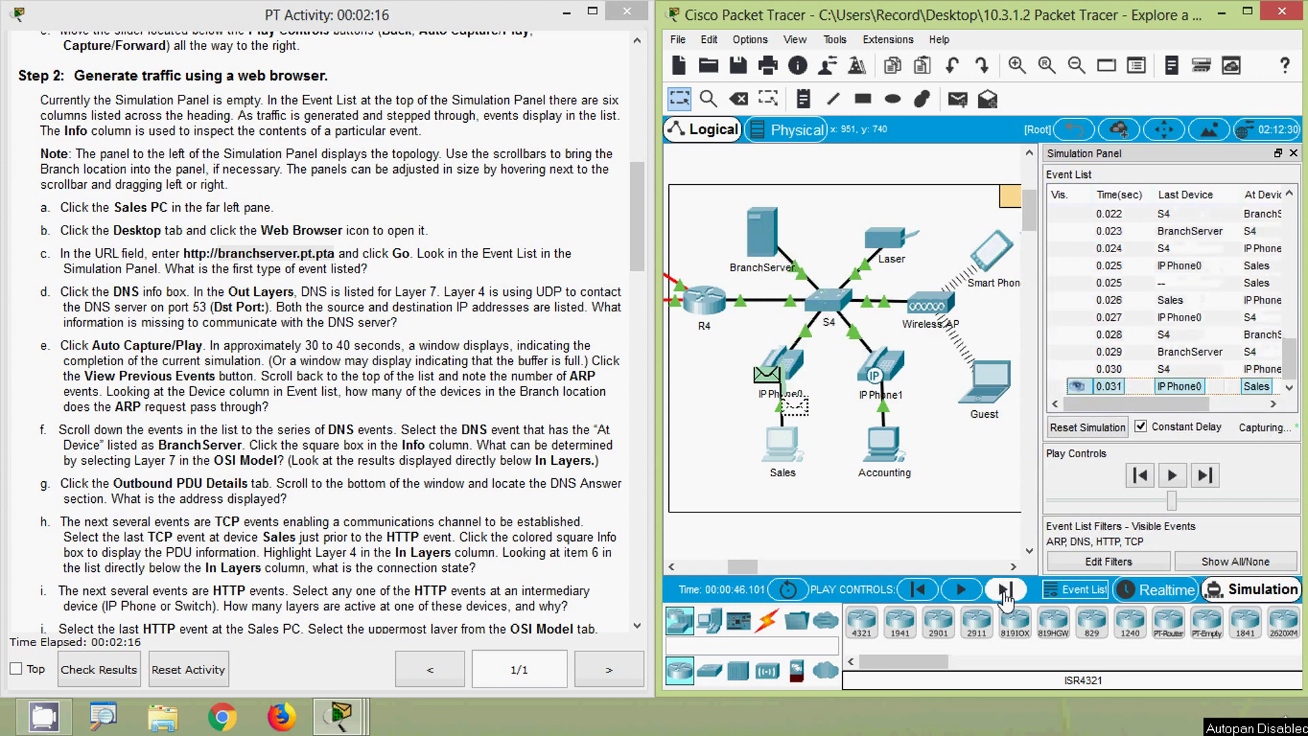
pyautogui.click(1005, 590)
pyautogui.click(1006, 590)
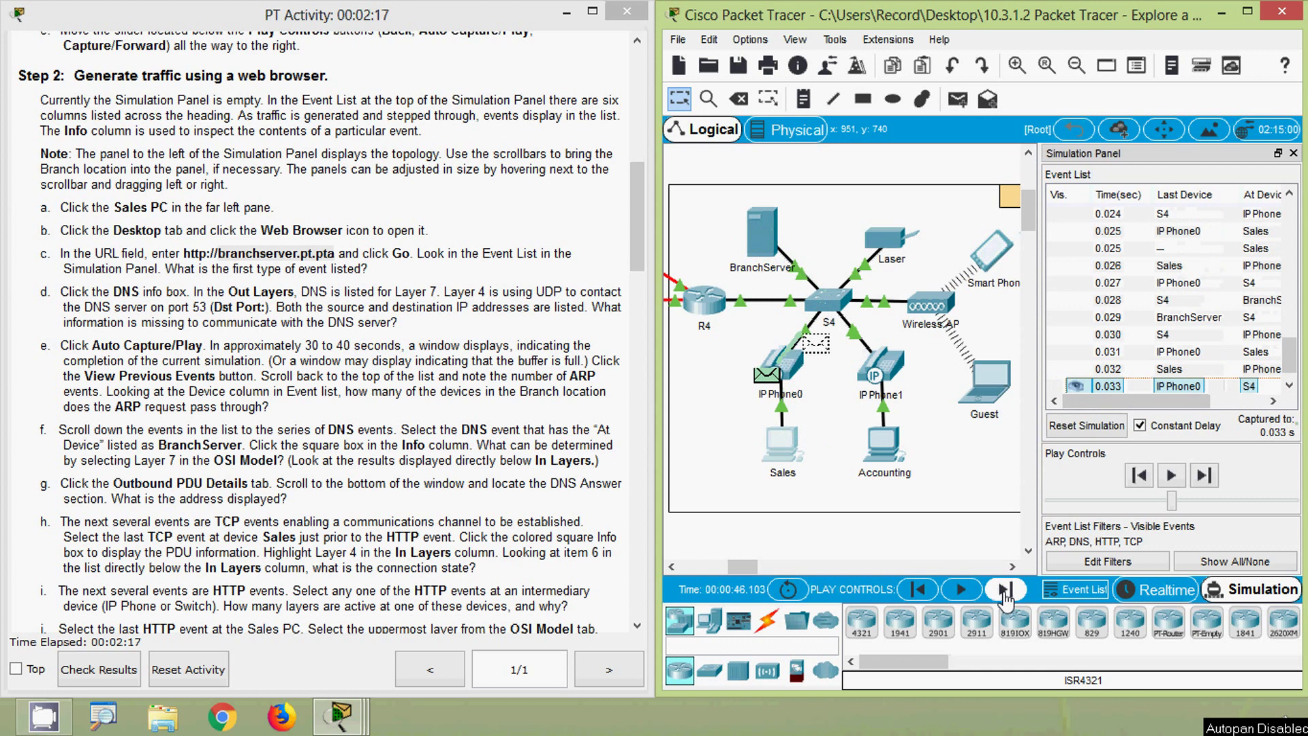
pyautogui.click(1006, 590)
pyautogui.click(1005, 590)
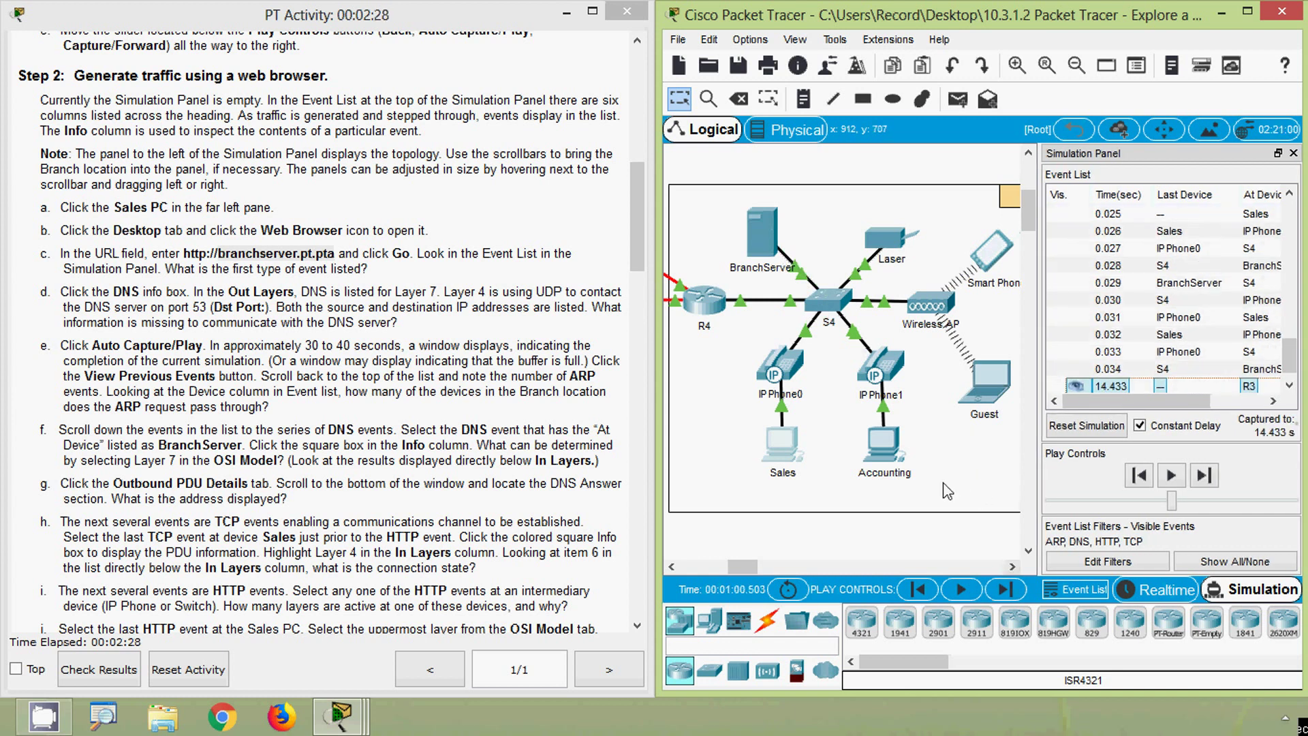
pyautogui.click(1013, 598)
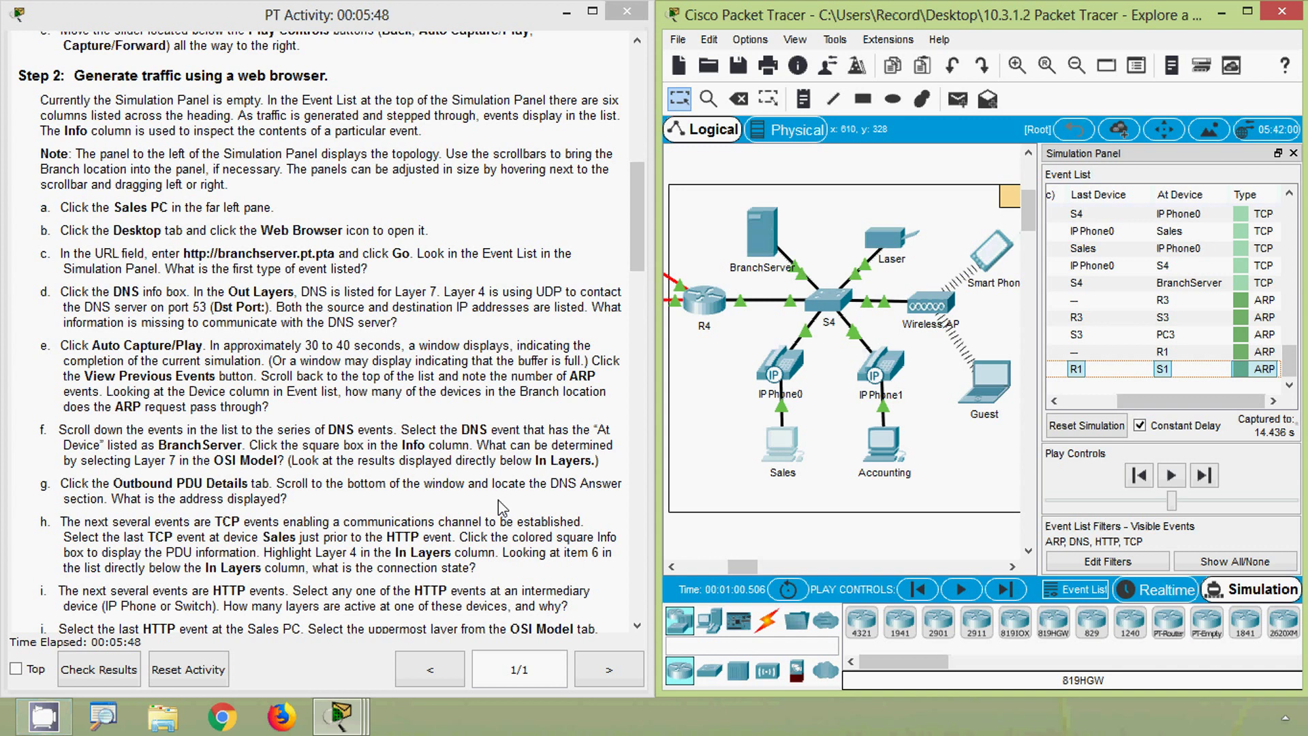
# Return to the start of the Event List and trace which Branch devices the ARP request passes through, from Sales and back.
pyautogui.moveTo(1291, 349); pyautogui.dragTo(1289, 228)
pyautogui.click(1175, 216)
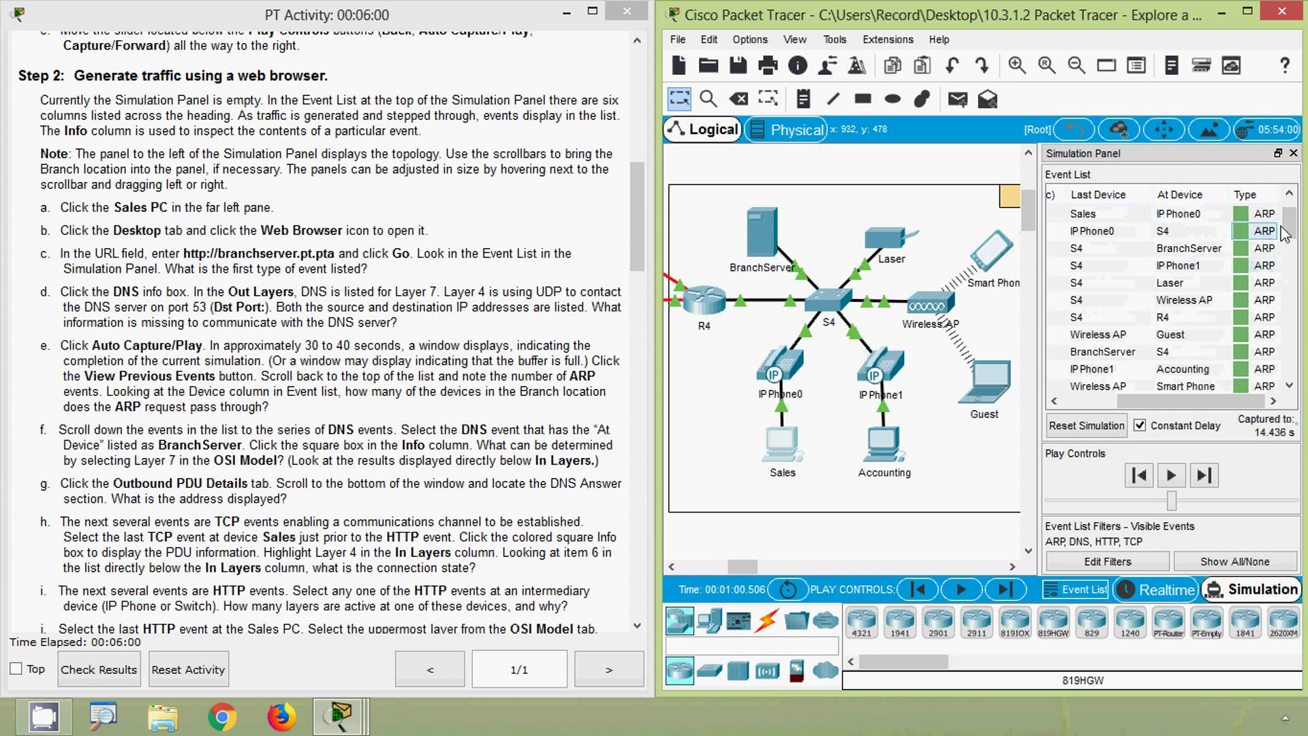
pyautogui.moveTo(1290, 231); pyautogui.dragTo(1291, 227)
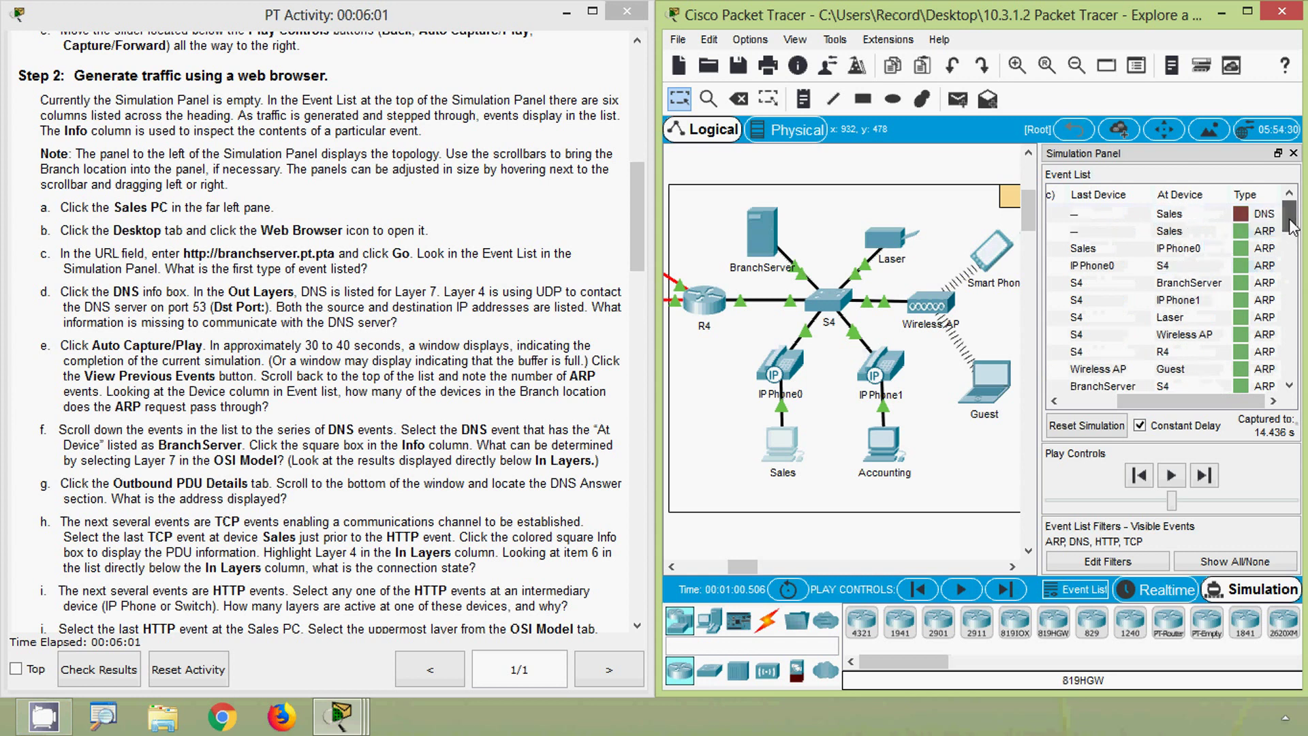
pyautogui.click(1192, 249)
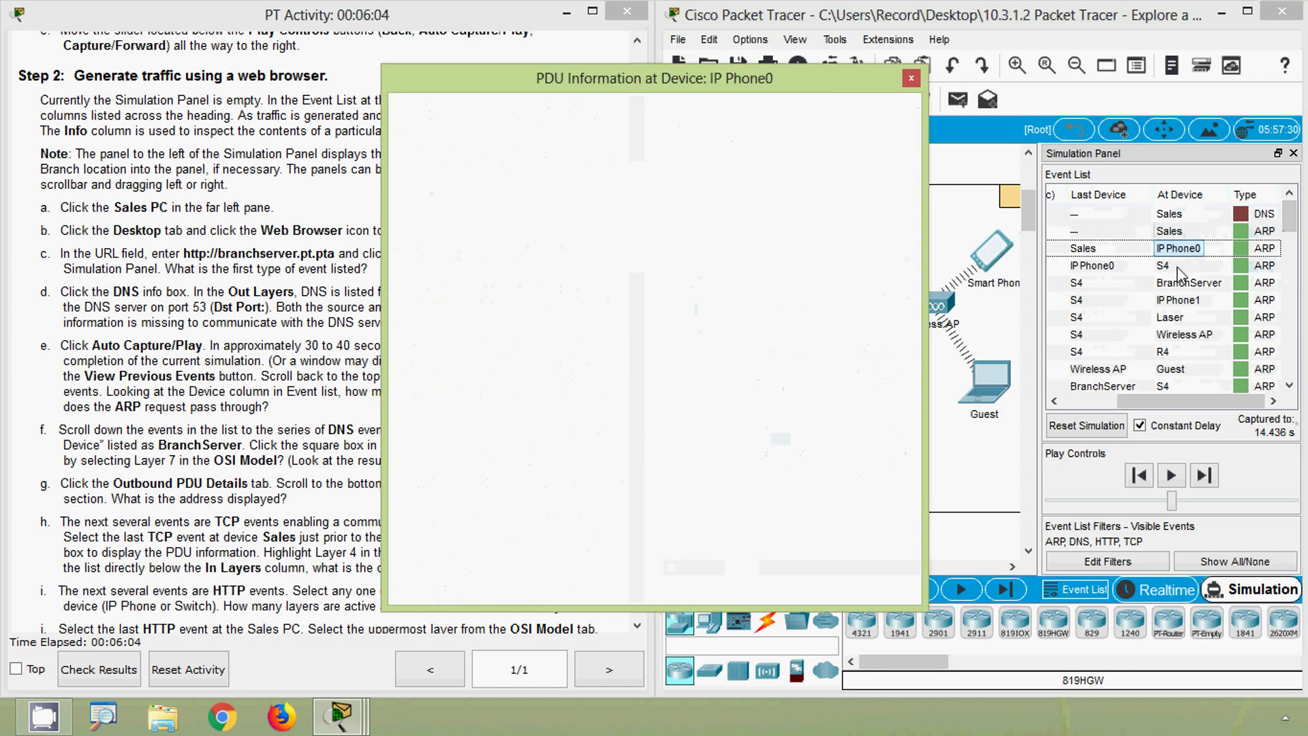
pyautogui.click(1191, 265)
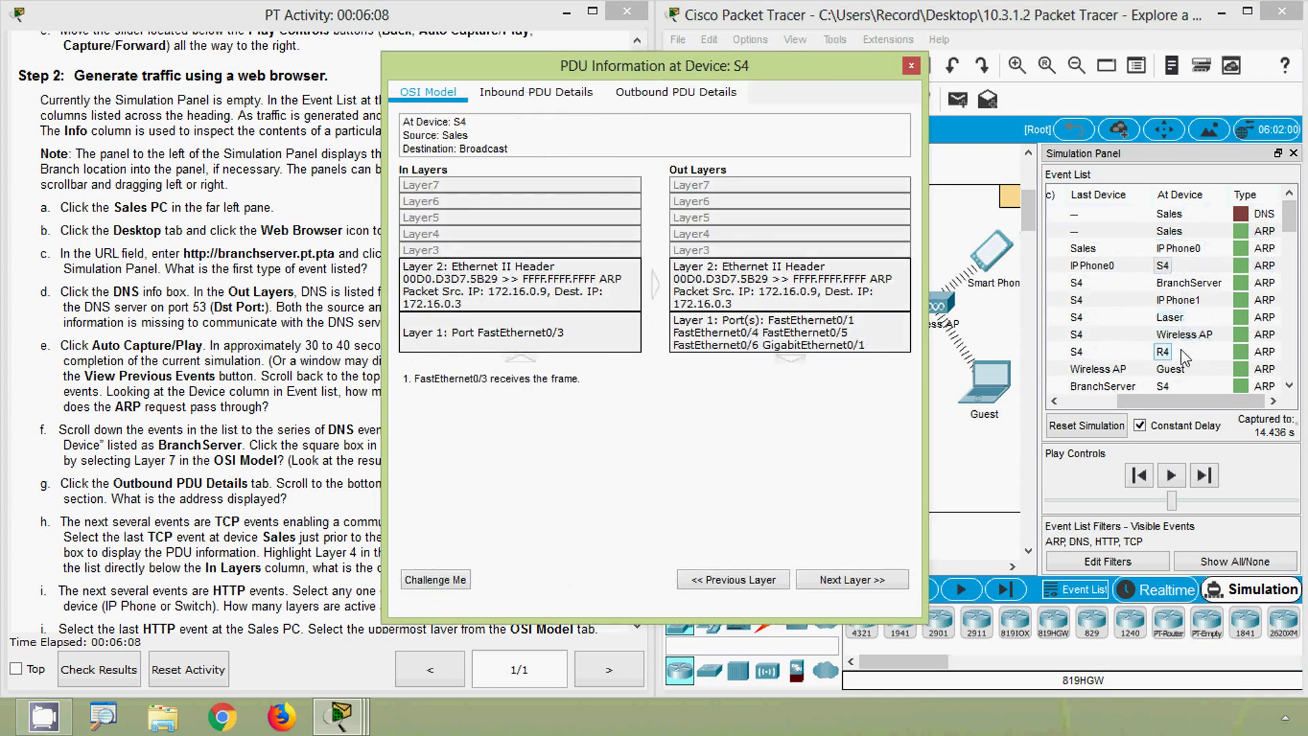
pyautogui.moveTo(1297, 227); pyautogui.dragTo(1296, 245)
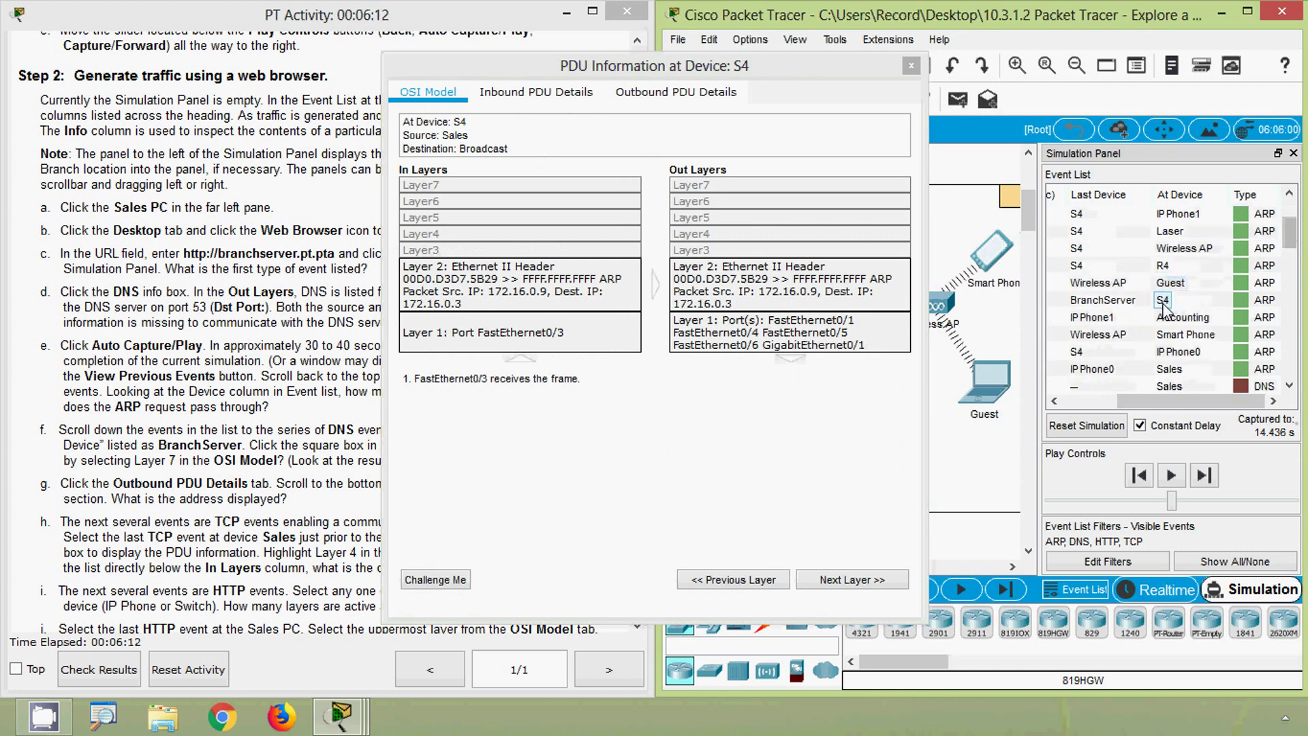
pyautogui.click(1186, 317)
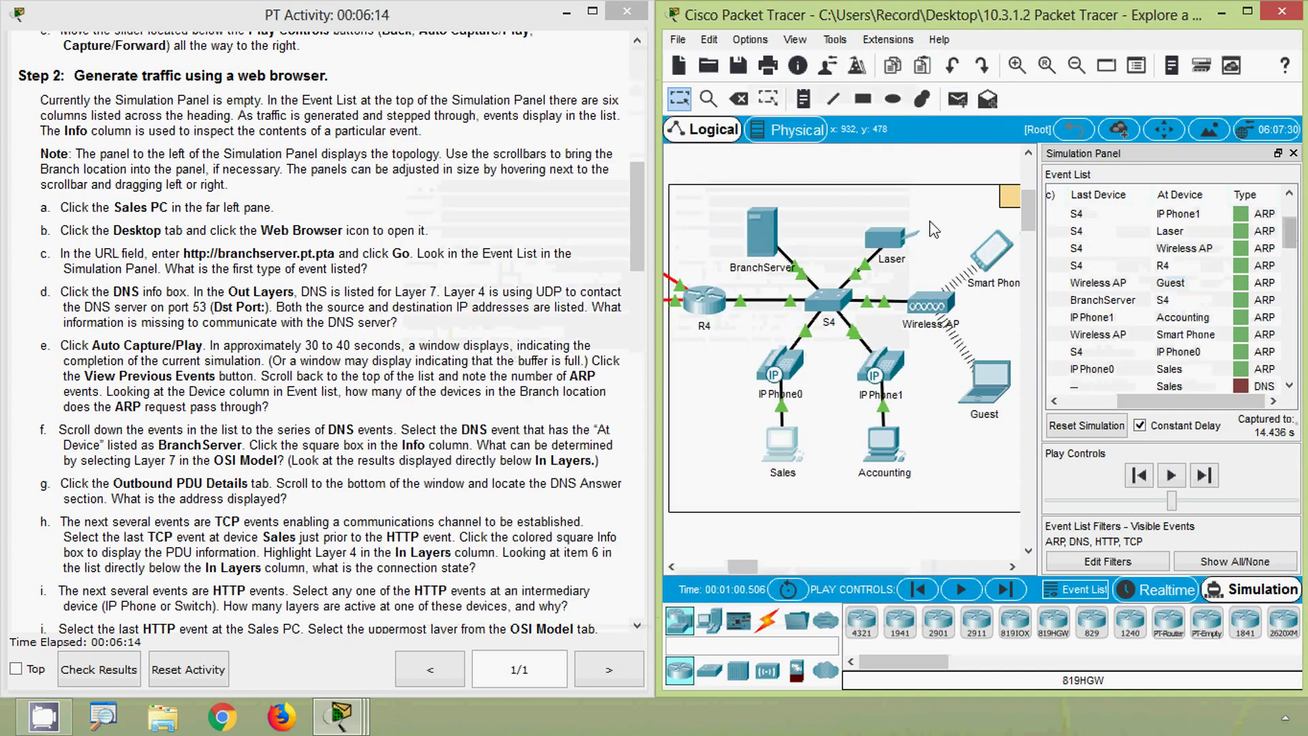
pyautogui.click(1182, 351)
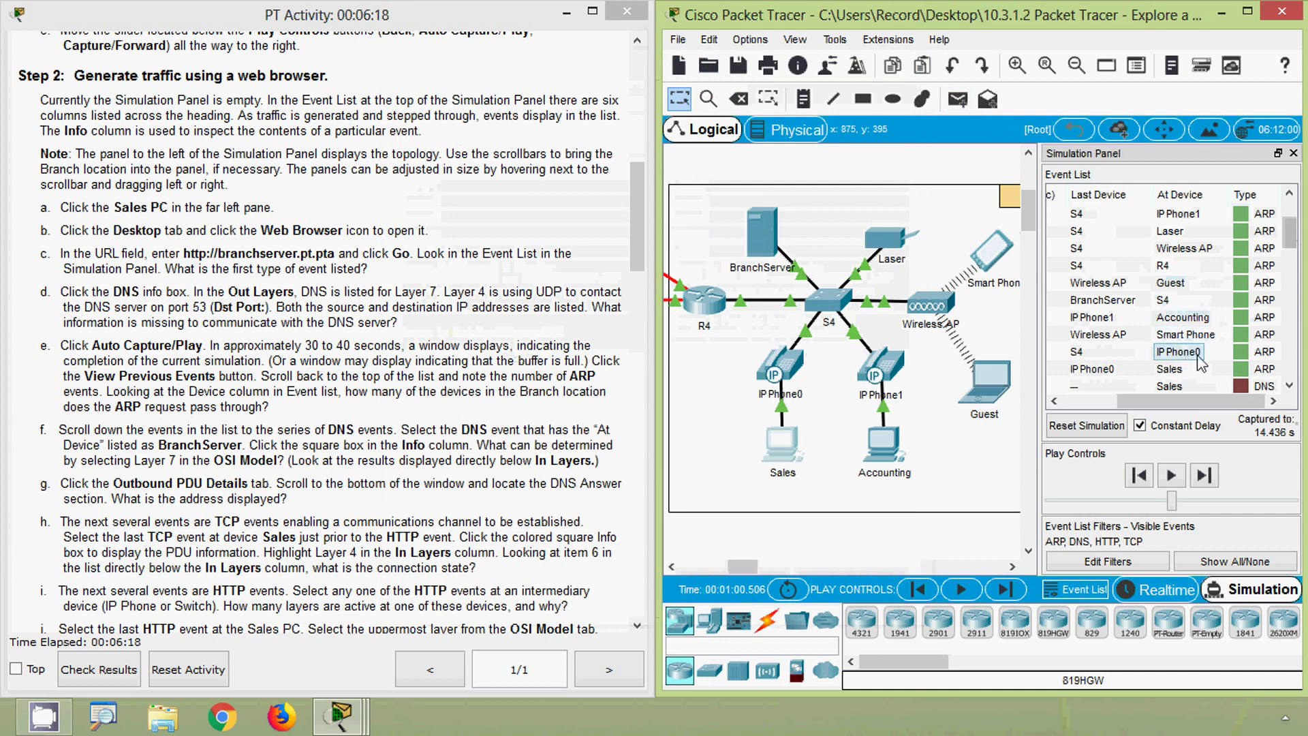
pyautogui.click(1179, 371)
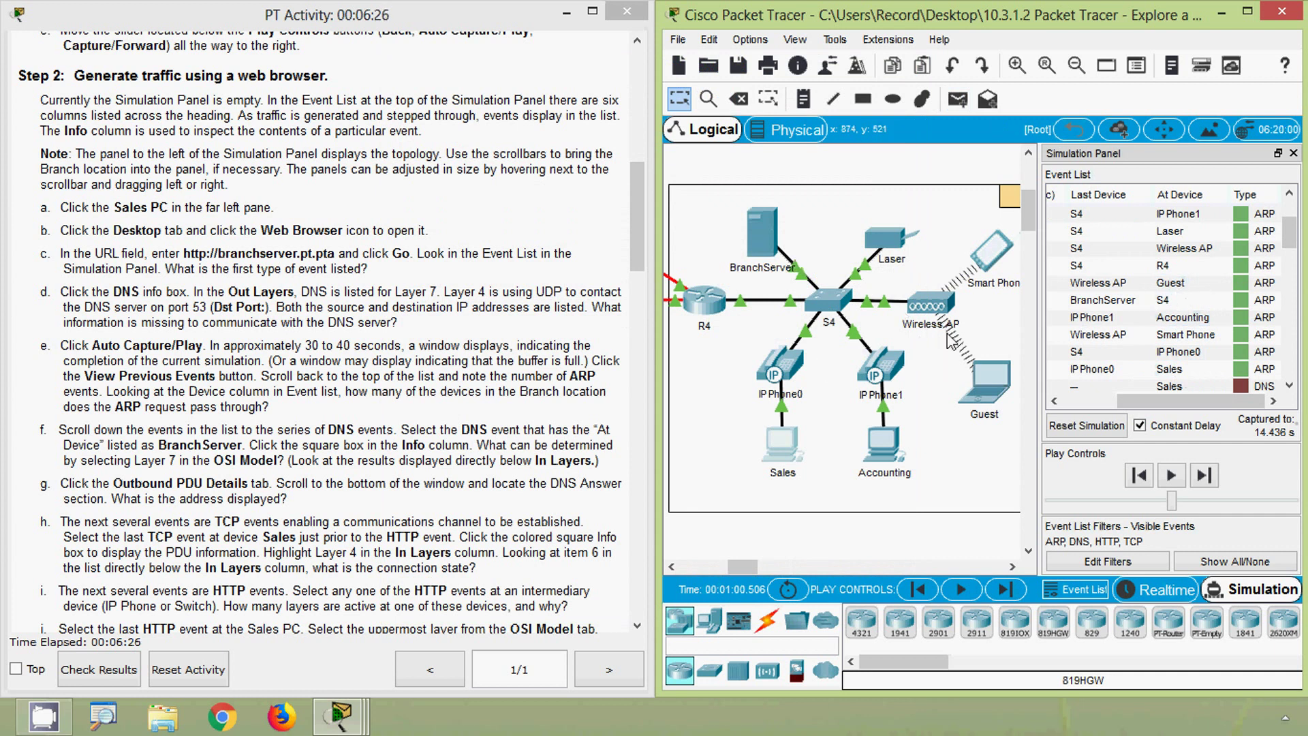
pyautogui.click(1113, 304)
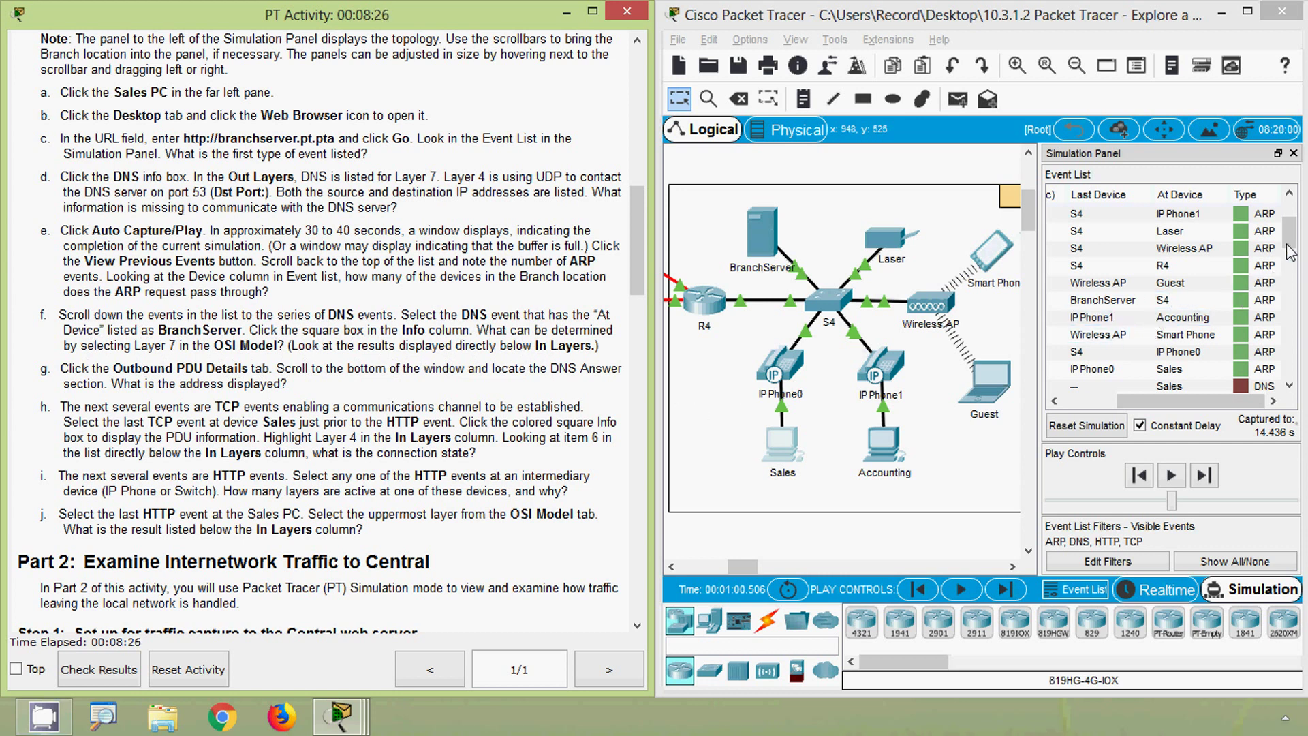
# Open the PDU information of the DNS event at BranchServer and examine Layer 7 of its In Layers.
pyautogui.moveTo(1294, 242); pyautogui.dragTo(1298, 271)
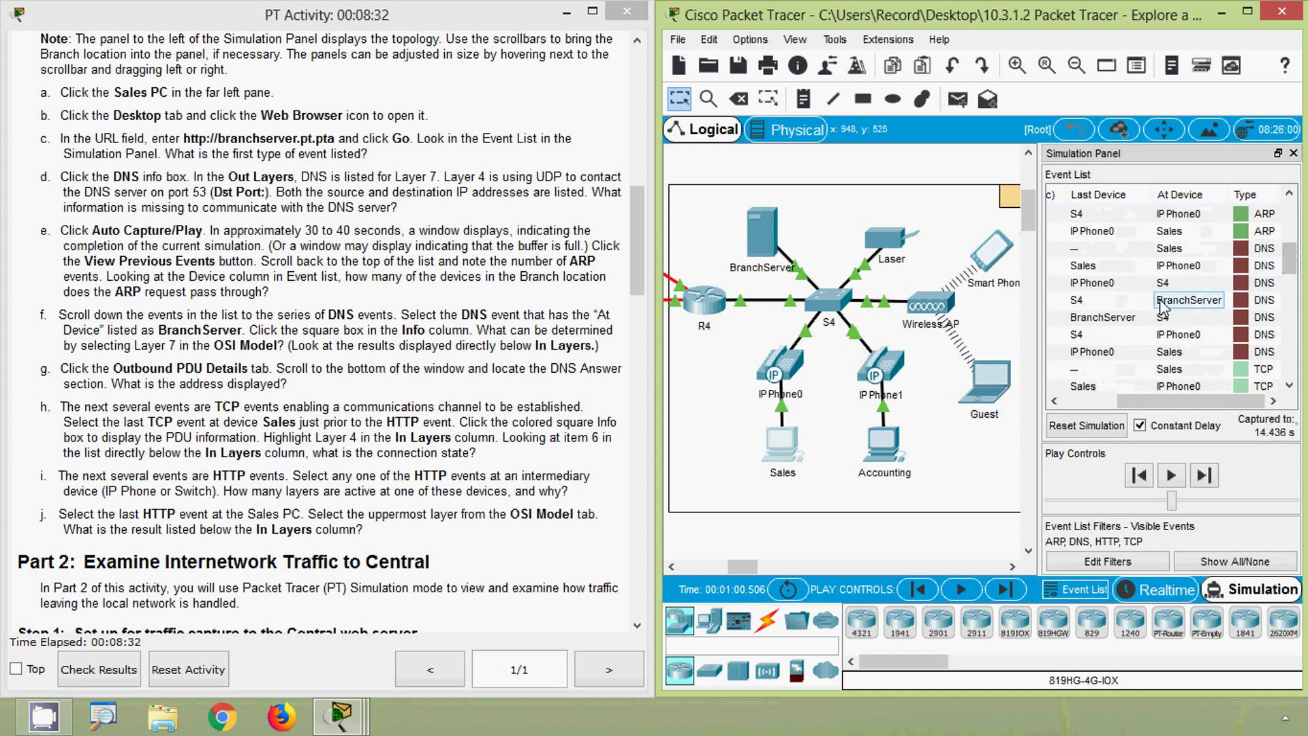
pyautogui.click(1238, 301)
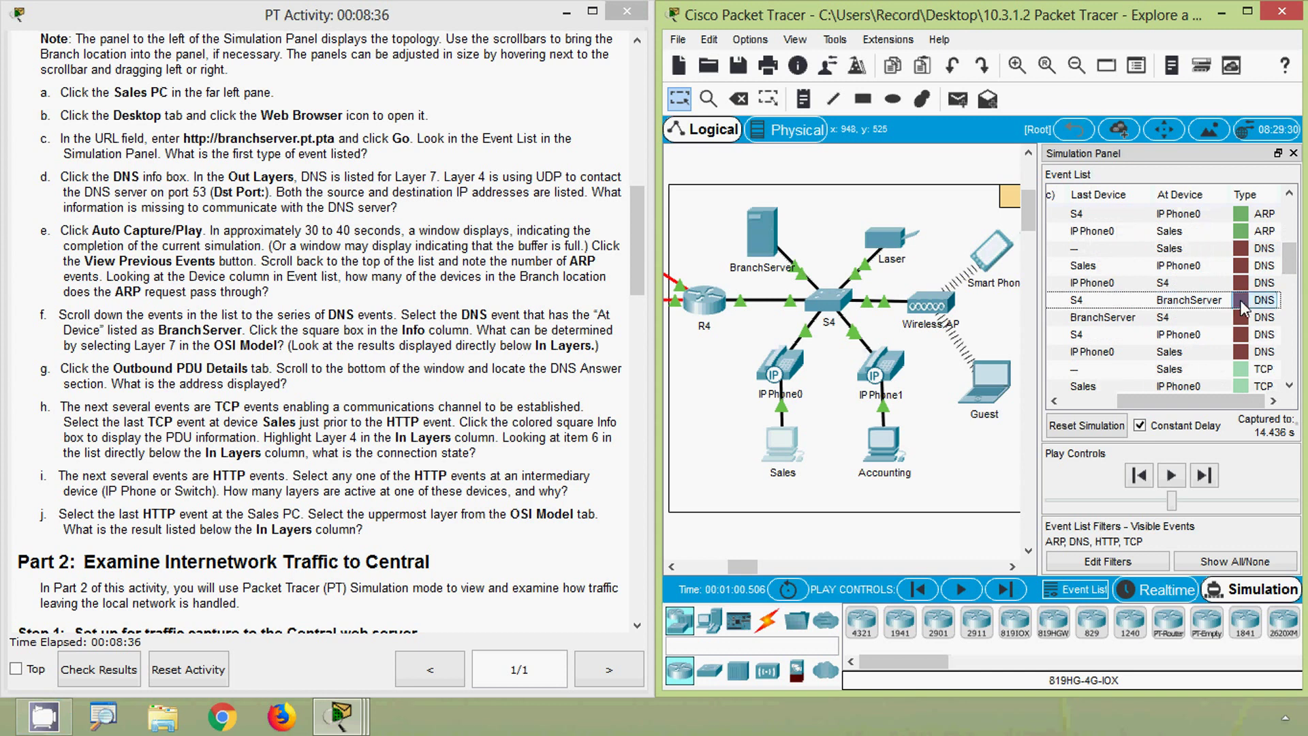
pyautogui.click(1240, 300)
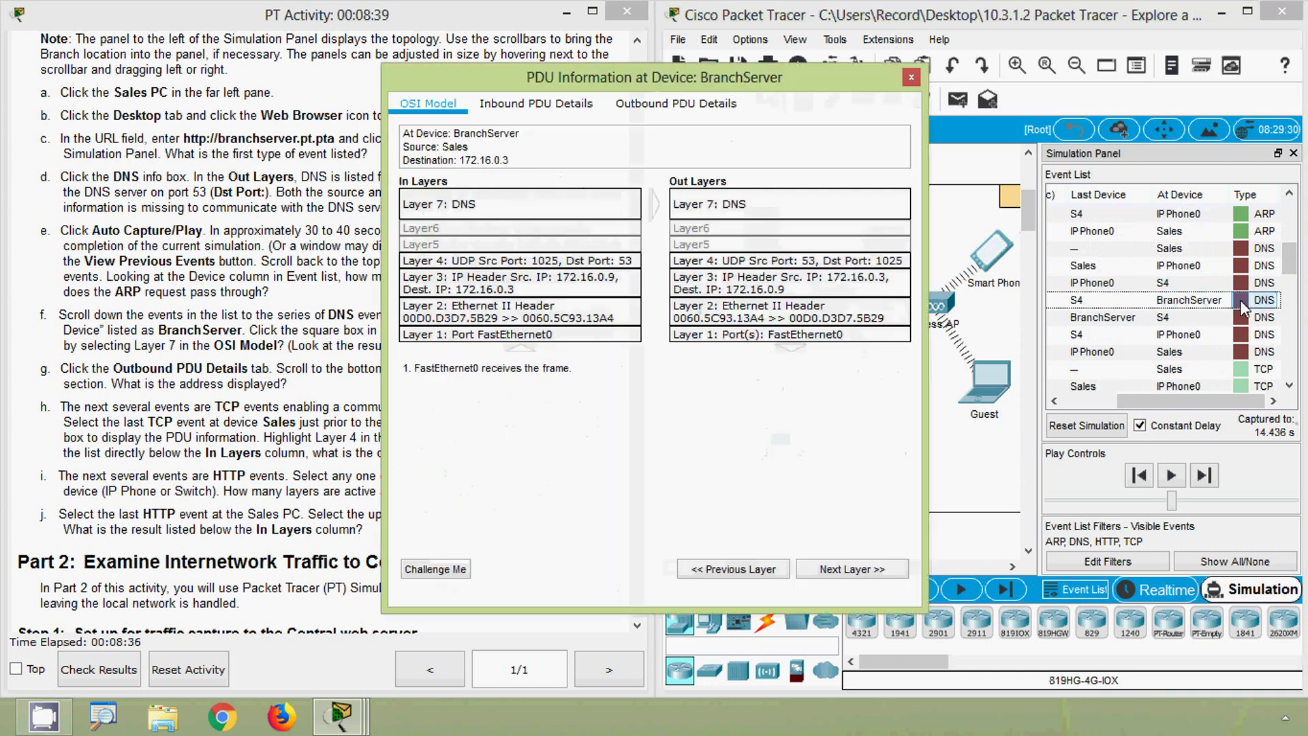
pyautogui.moveTo(705, 127); pyautogui.dragTo(934, 101)
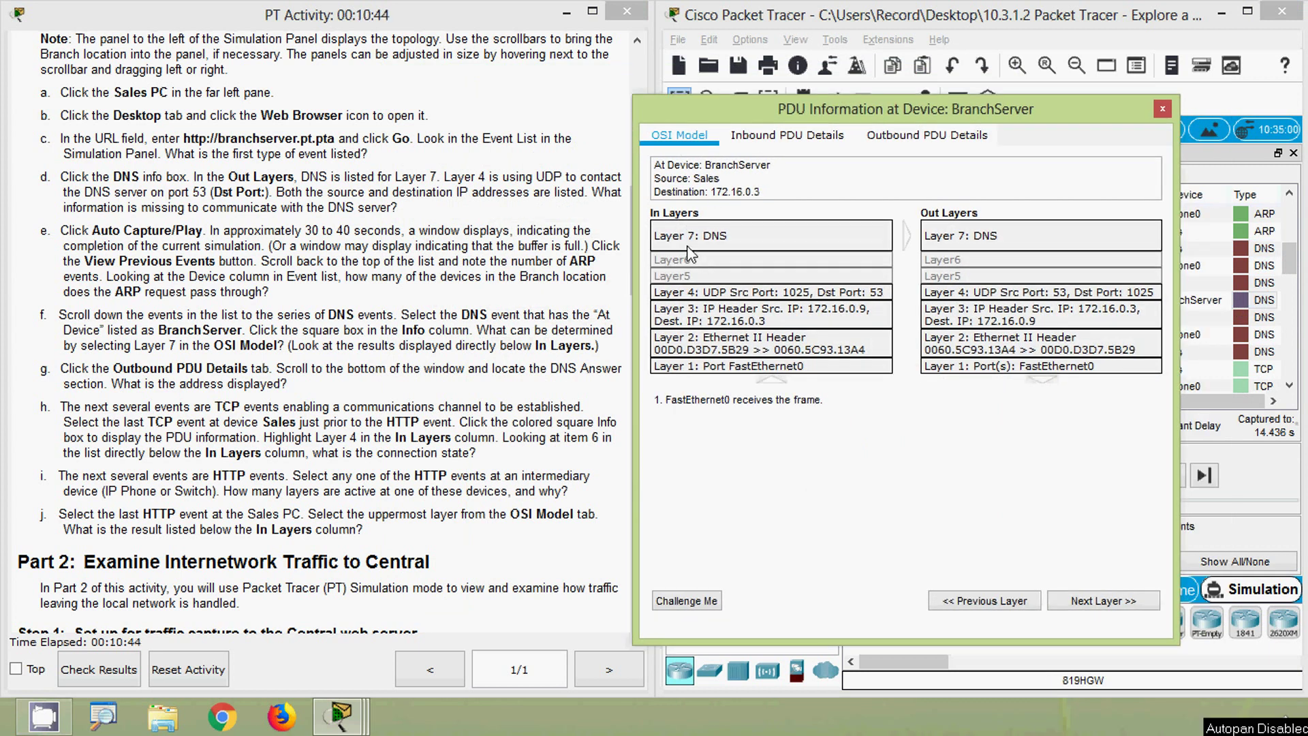
pyautogui.click(706, 246)
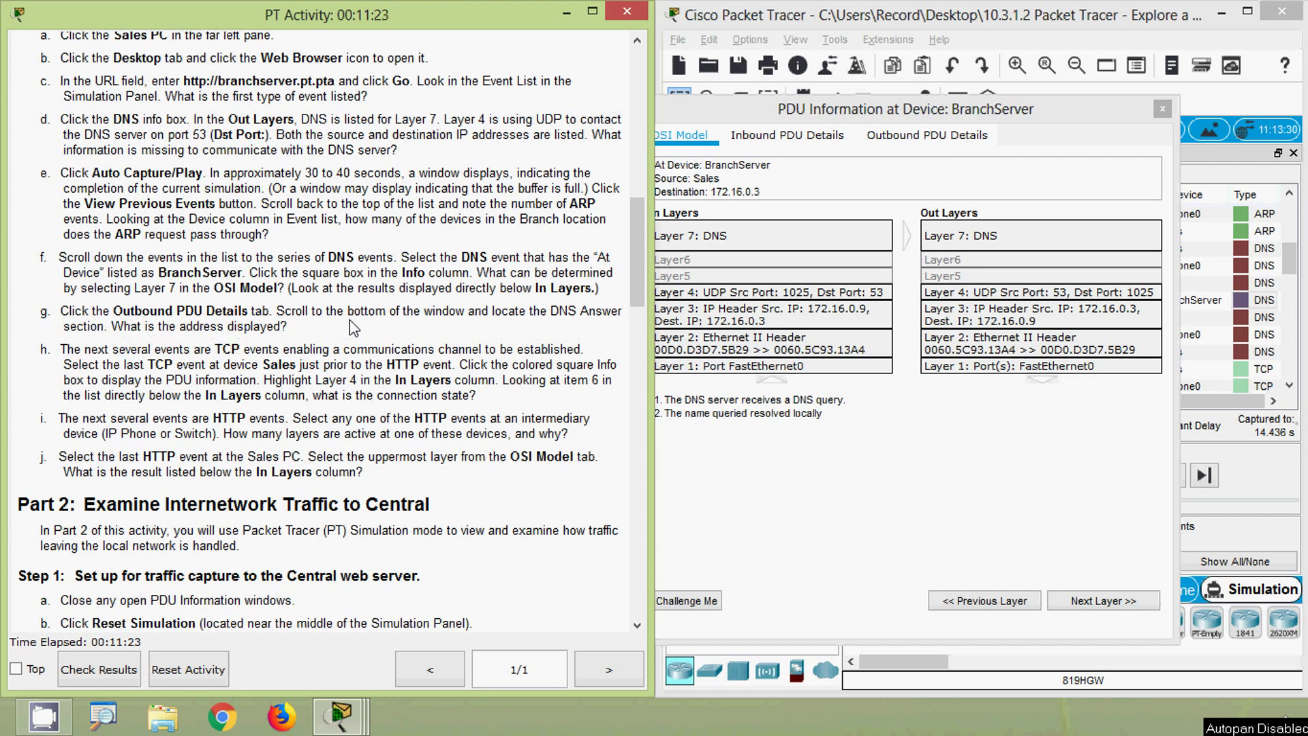
# Examine the address in the DNS Answer section of BranchServer's outbound PDU details, and close the PDU information.
pyautogui.click(914, 150)
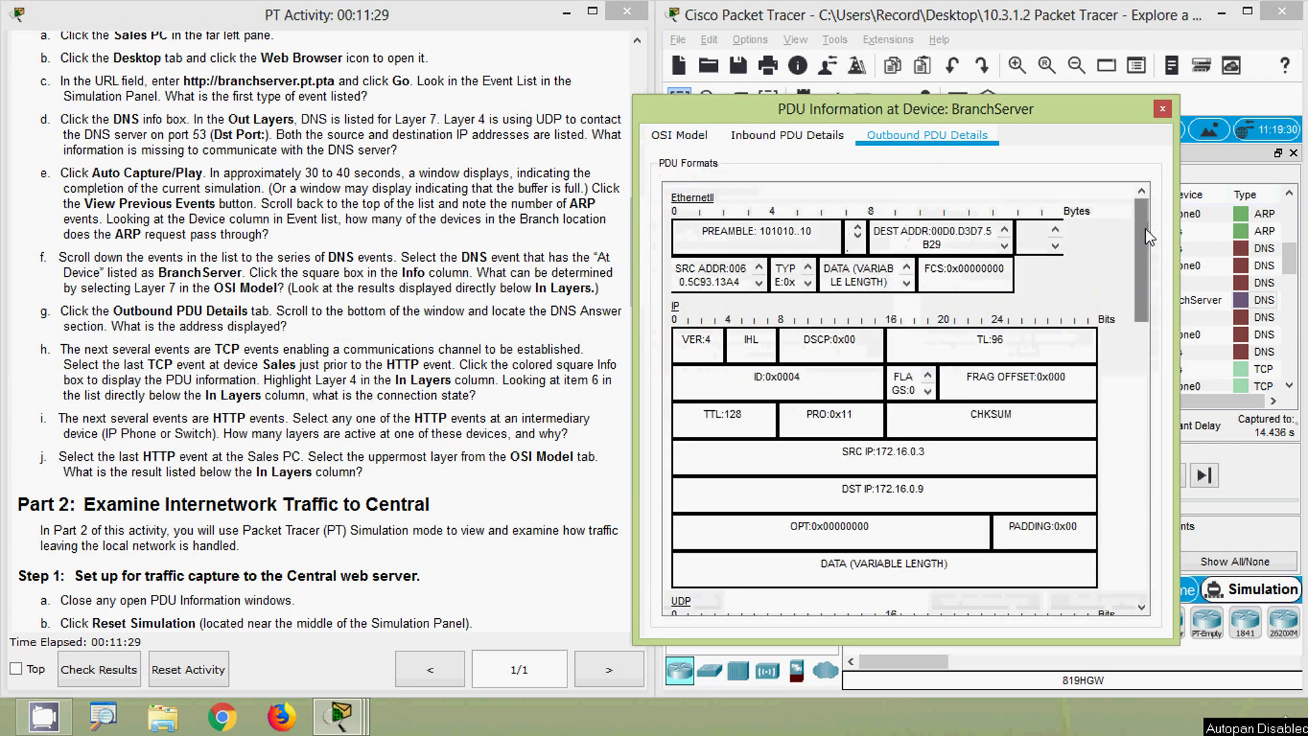
pyautogui.moveTo(1145, 228); pyautogui.dragTo(1126, 508)
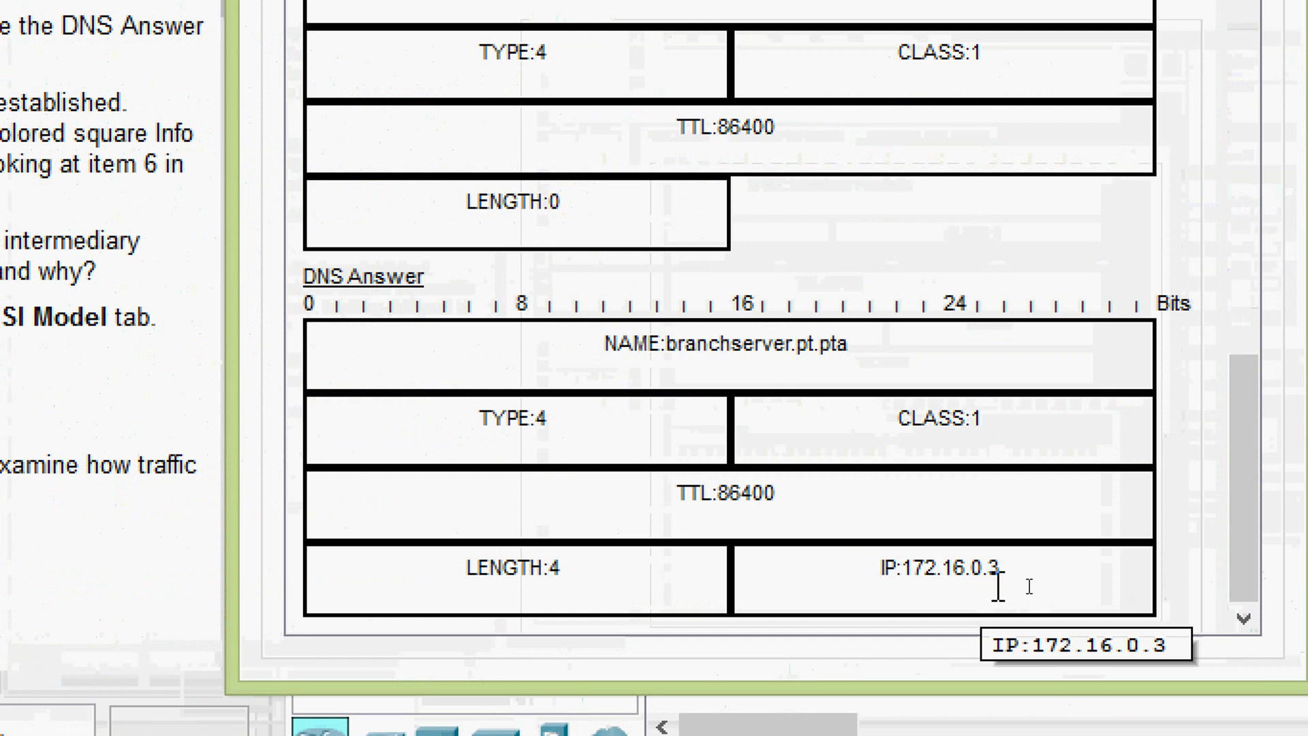
pyautogui.doubleClick(1027, 572)
pyautogui.click(939, 569)
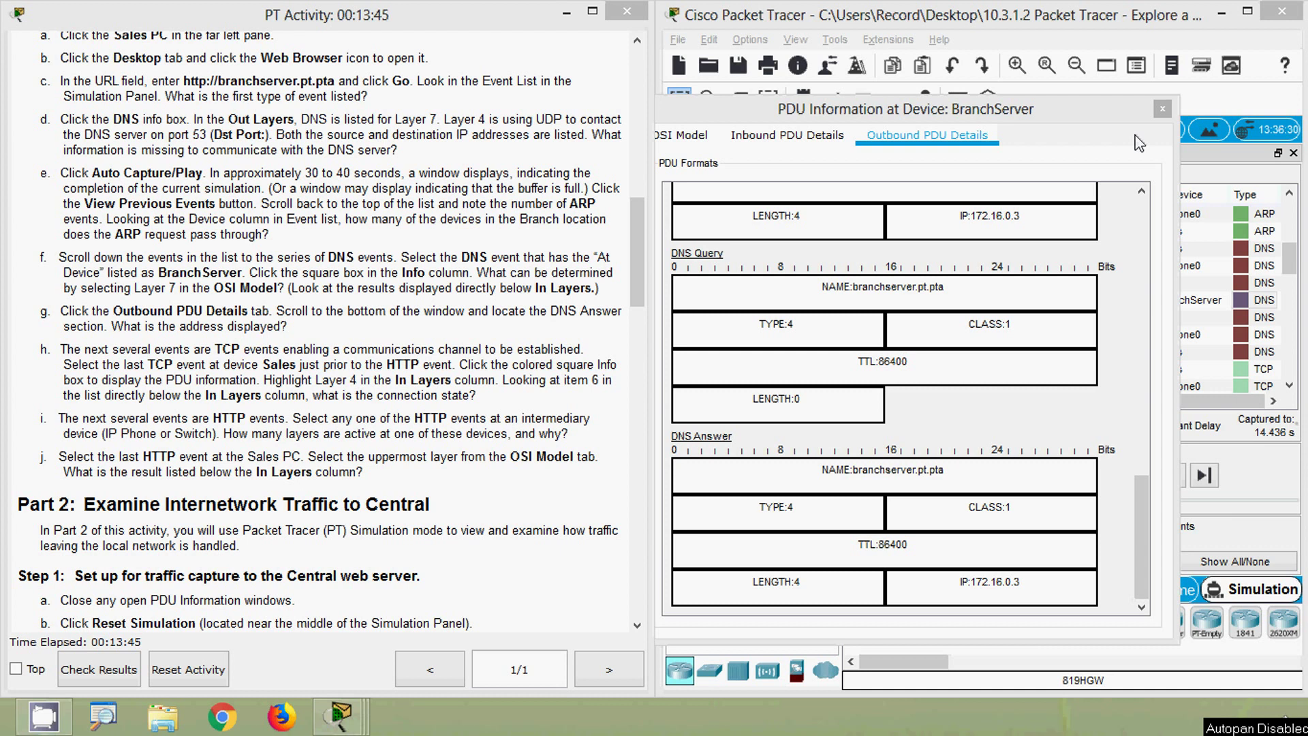
pyautogui.click(1162, 109)
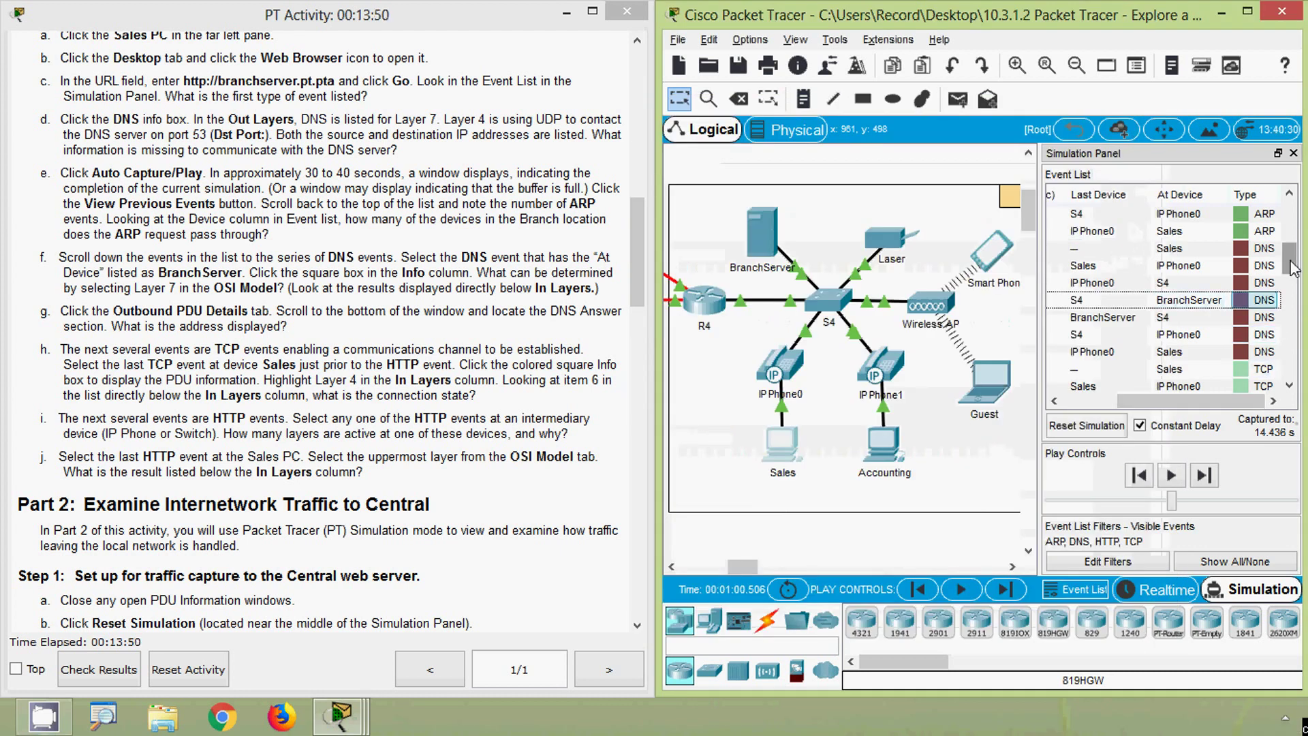
# Locate the last TCP event at Sales just before the first HTTP event in the Event List.
pyautogui.scroll(-3, 1294, 297)
pyautogui.scroll(-5, 1294, 297)
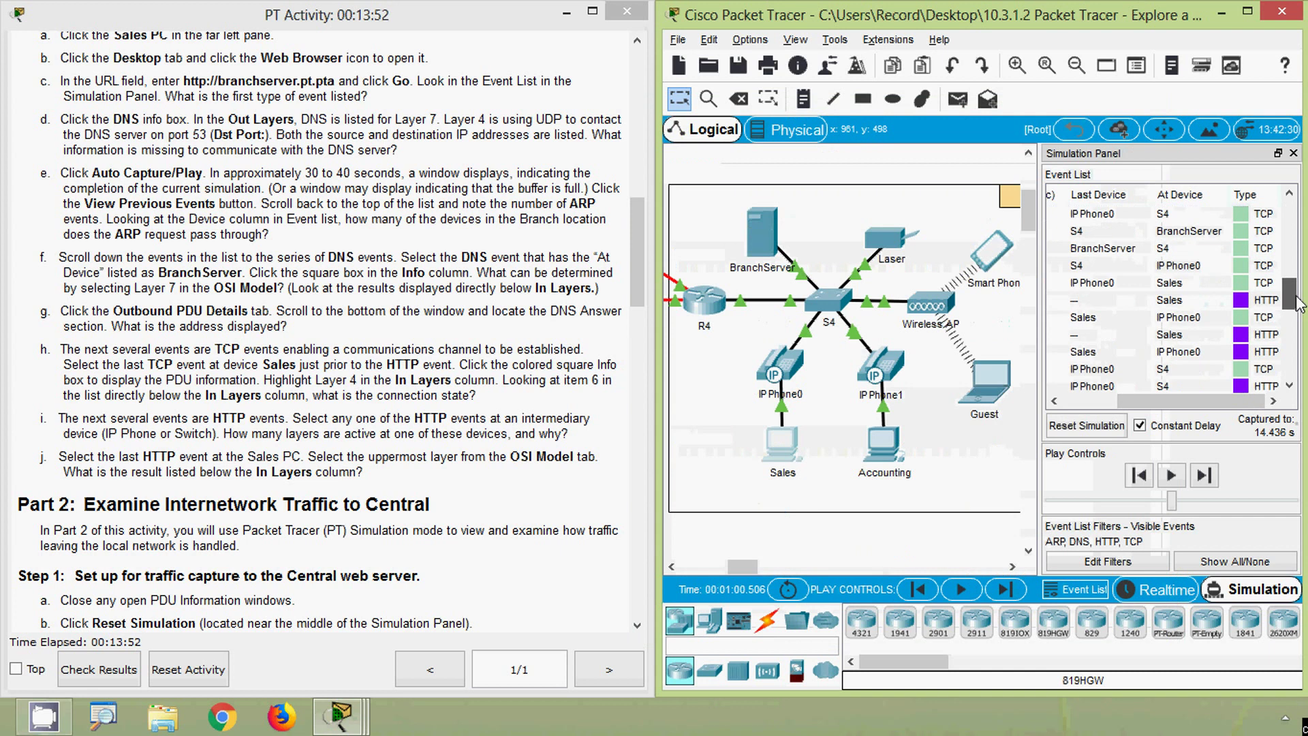
pyautogui.moveTo(1303, 339); pyautogui.dragTo(1298, 274)
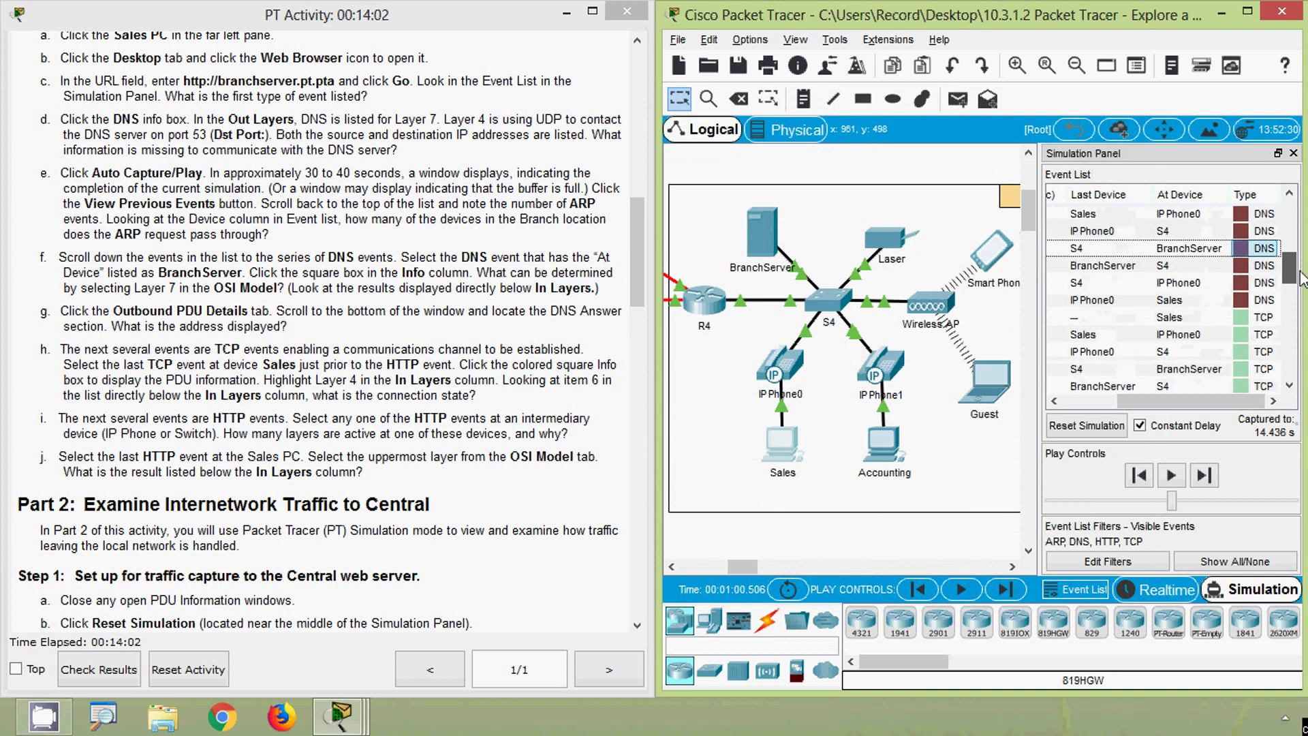
pyautogui.moveTo(1301, 278)
pyautogui.mouseDown()
pyautogui.moveTo(1301, 240)
pyautogui.moveTo(1302, 279)
pyautogui.mouseUp()
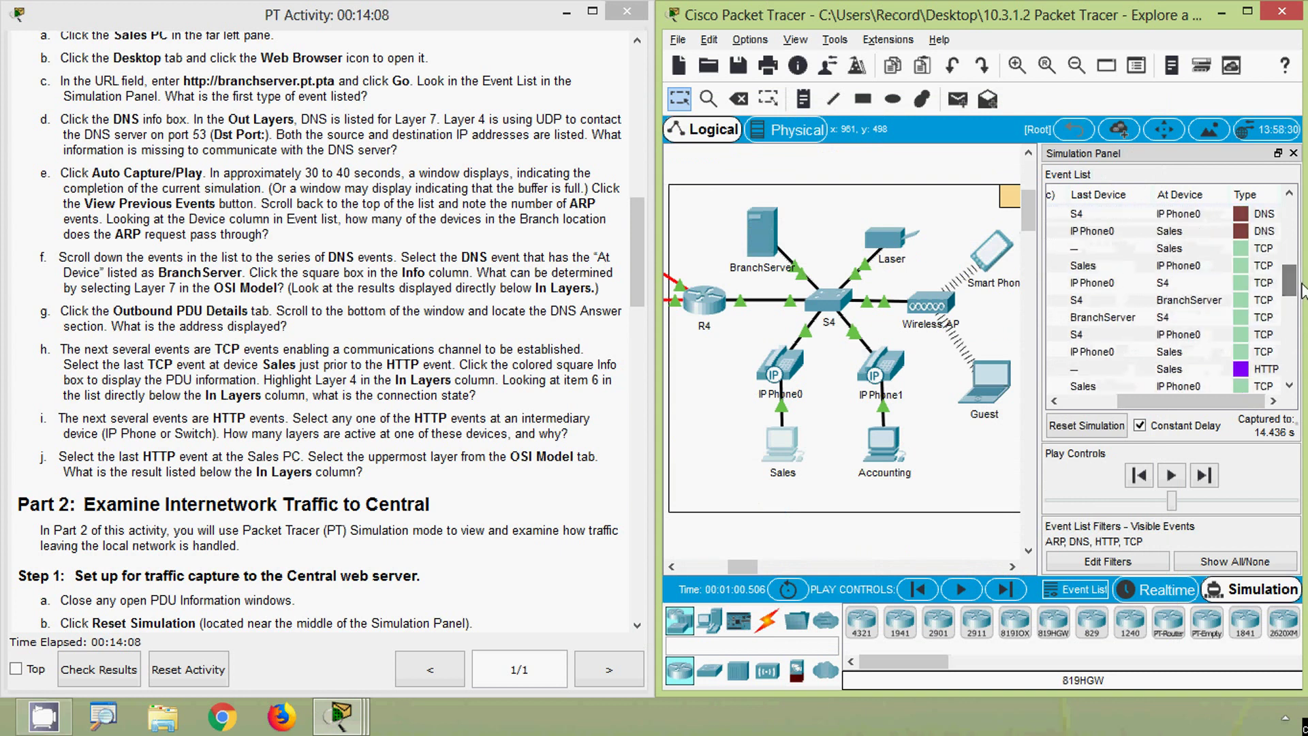
pyautogui.click(1198, 267)
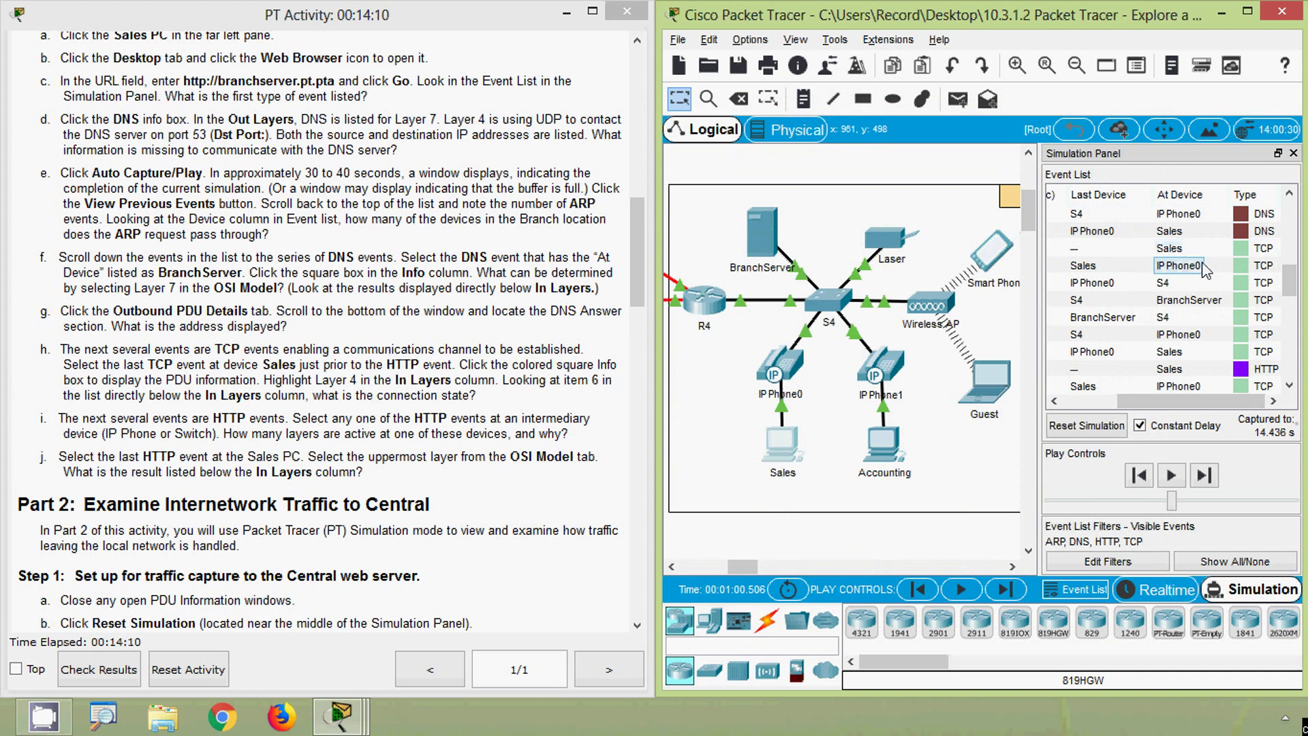
pyautogui.click(1189, 254)
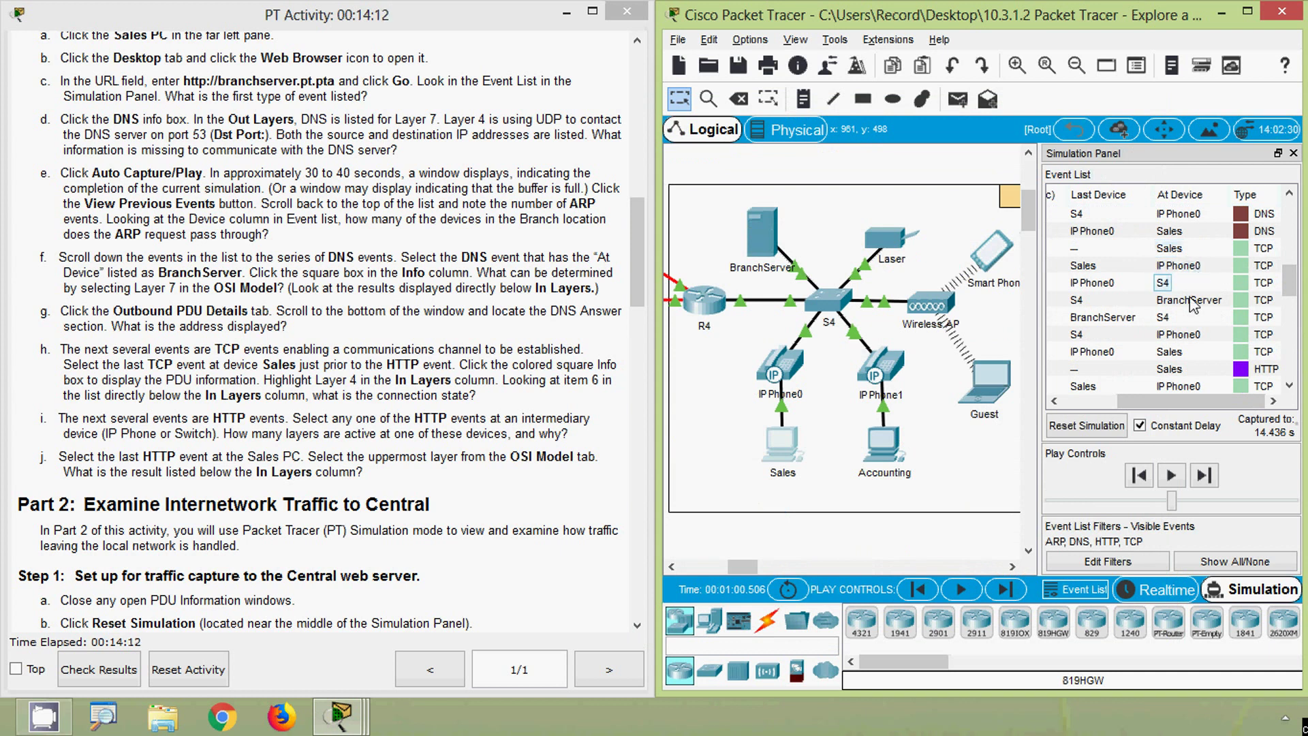
pyautogui.click(1180, 352)
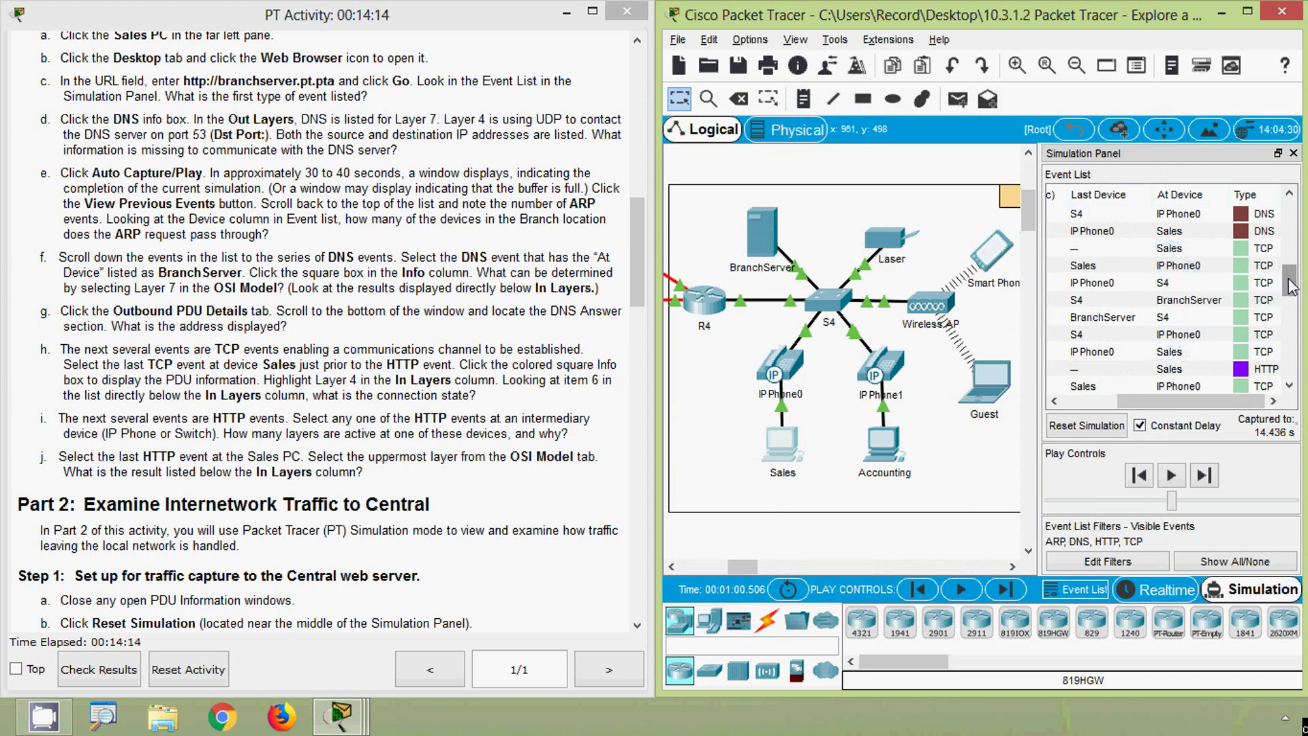
pyautogui.moveTo(1290, 281); pyautogui.dragTo(1291, 291)
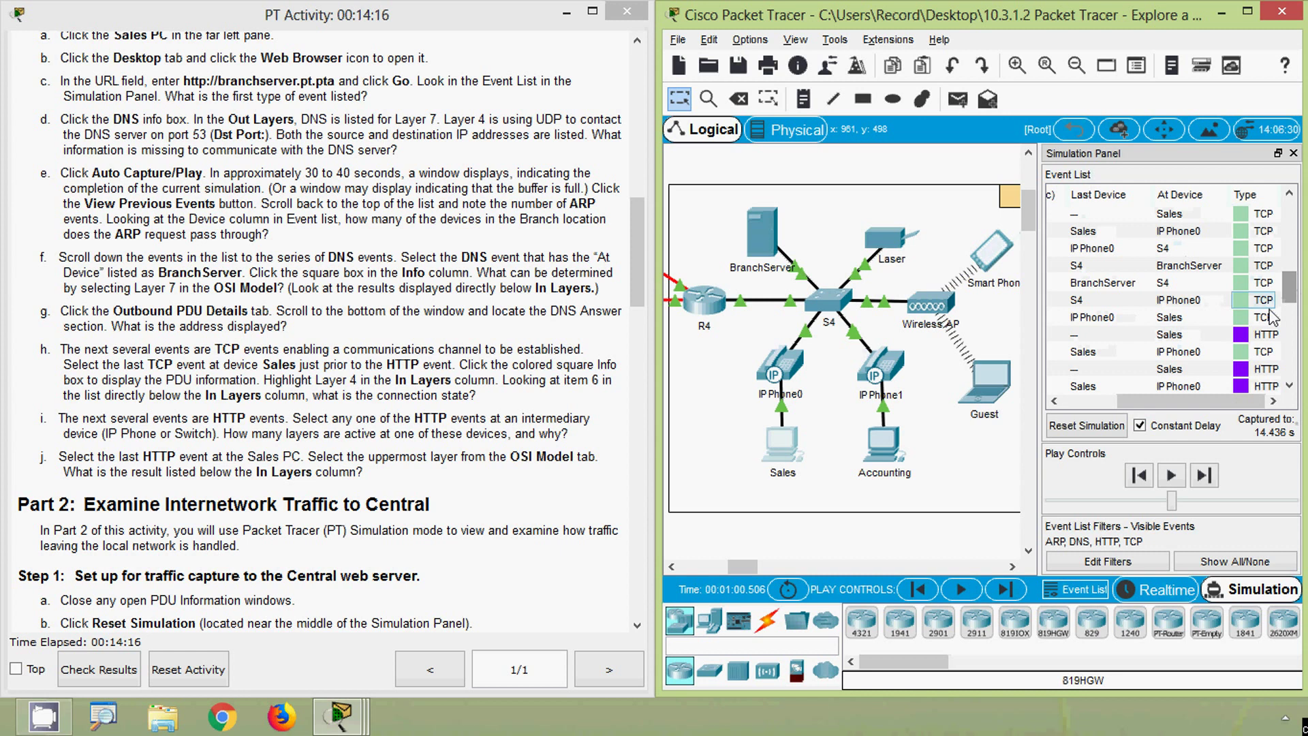
pyautogui.click(1169, 334)
pyautogui.click(1236, 338)
pyautogui.click(1204, 340)
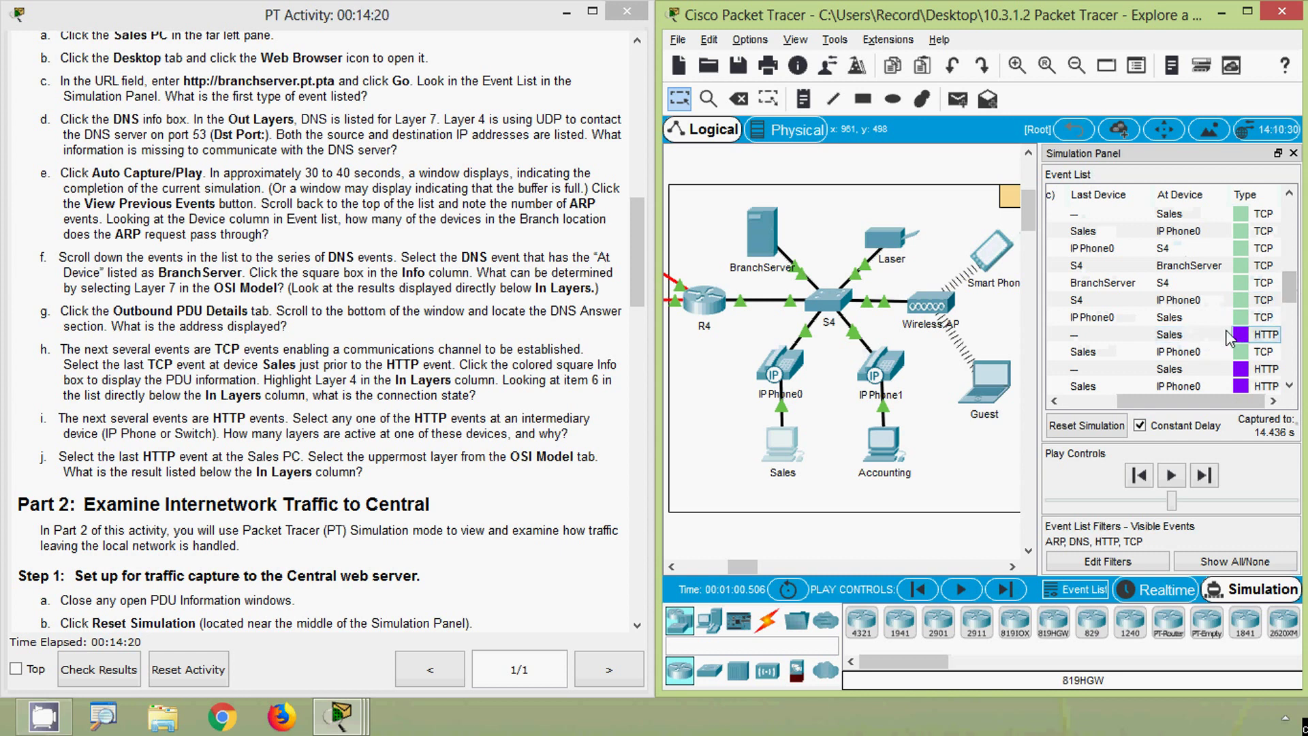
pyautogui.click(1195, 318)
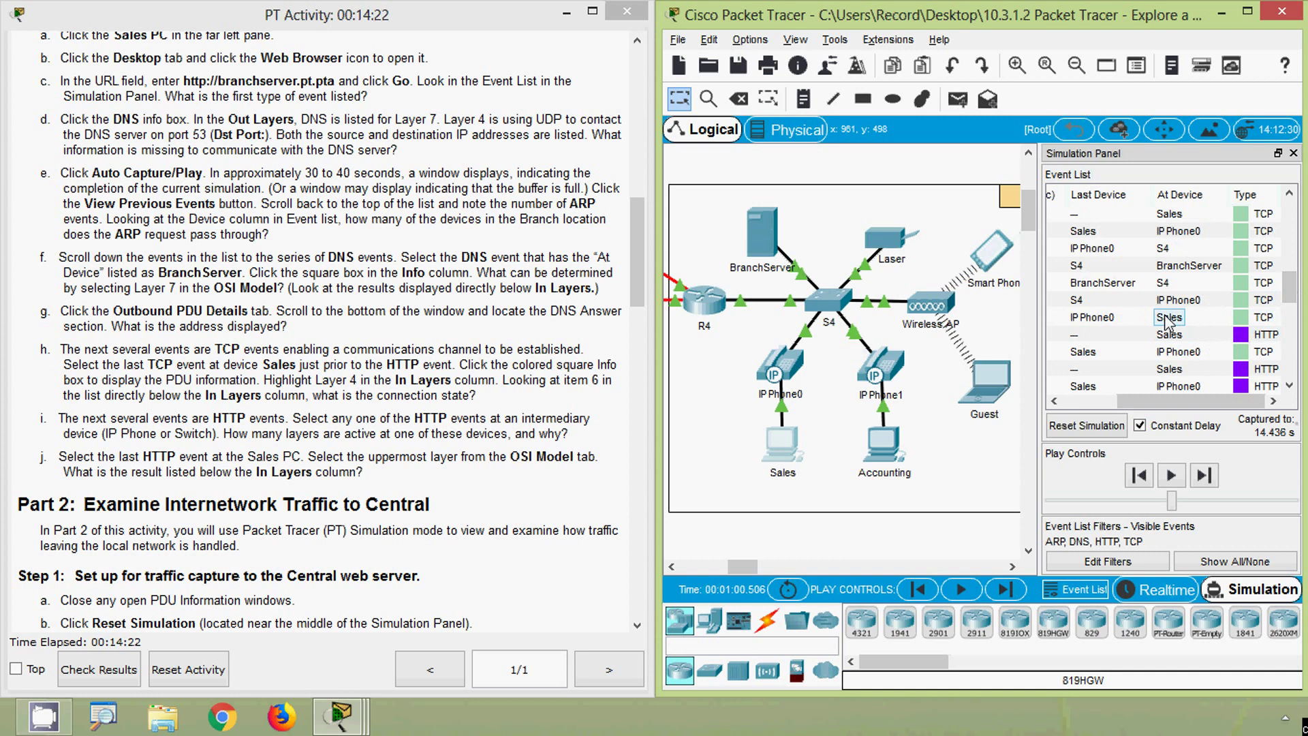
# Open the PDU information of that TCP event at Sales and examine item 6 for Layer 4 of its In Layers.
pyautogui.click(1240, 319)
pyautogui.click(1239, 319)
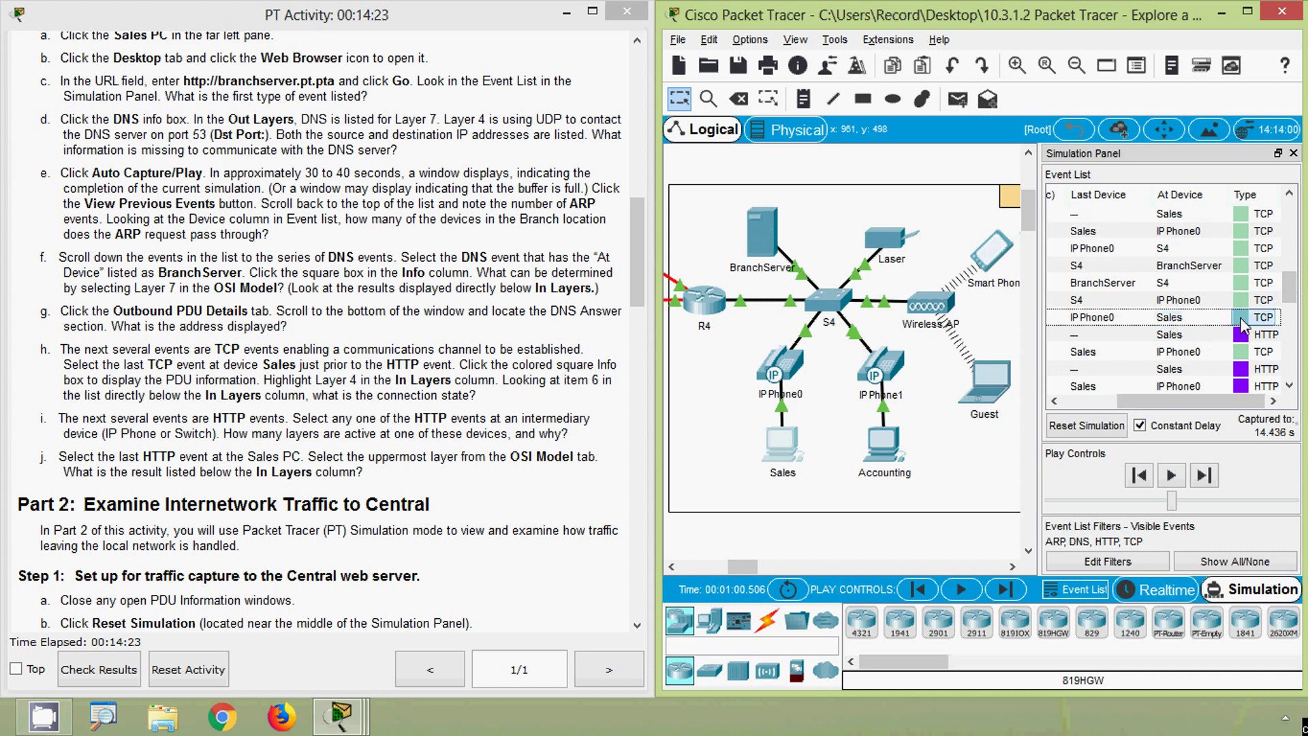
pyautogui.click(1241, 320)
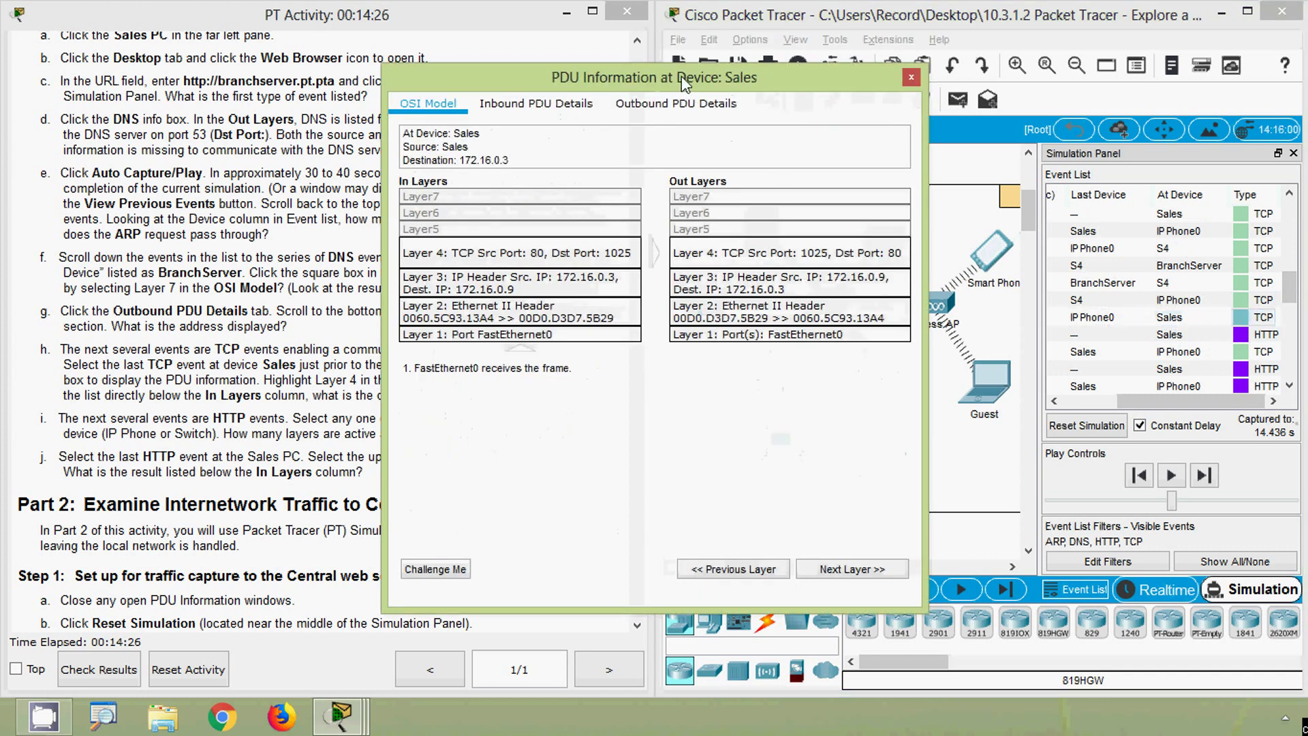
pyautogui.moveTo(685, 86); pyautogui.dragTo(1017, 86)
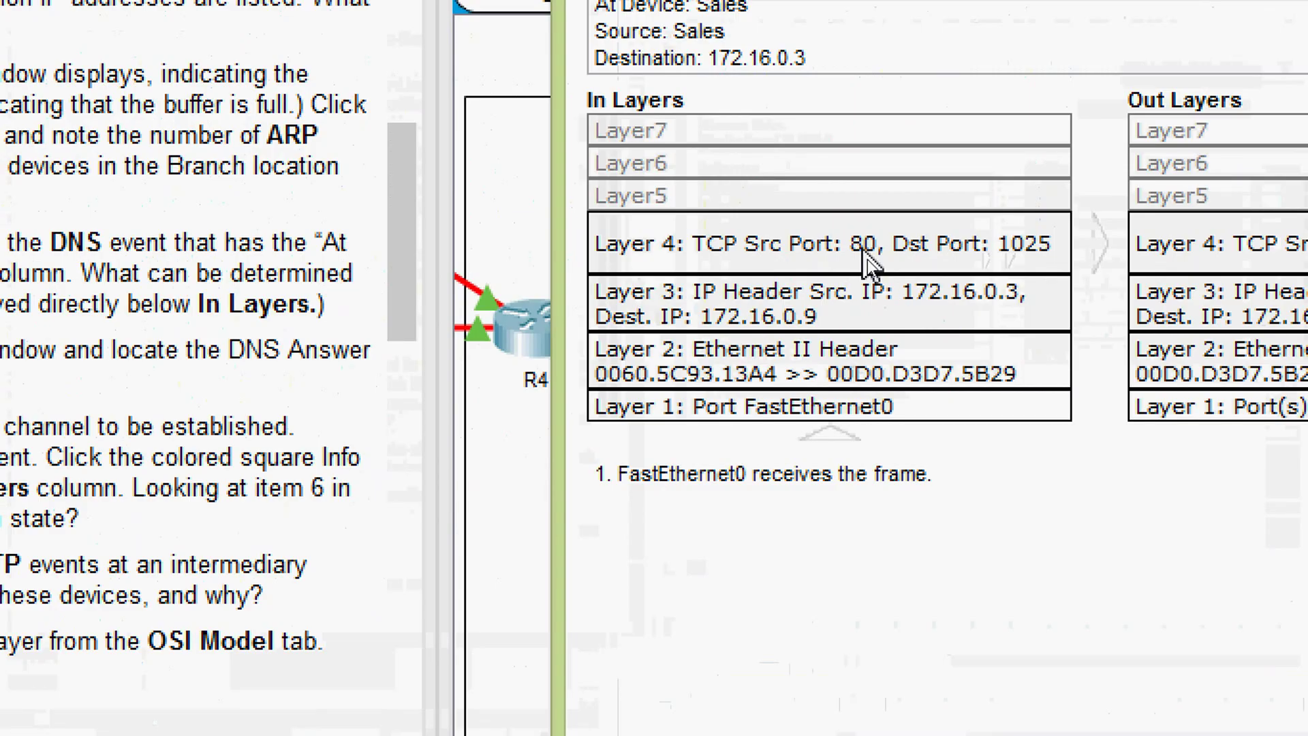
pyautogui.click(868, 259)
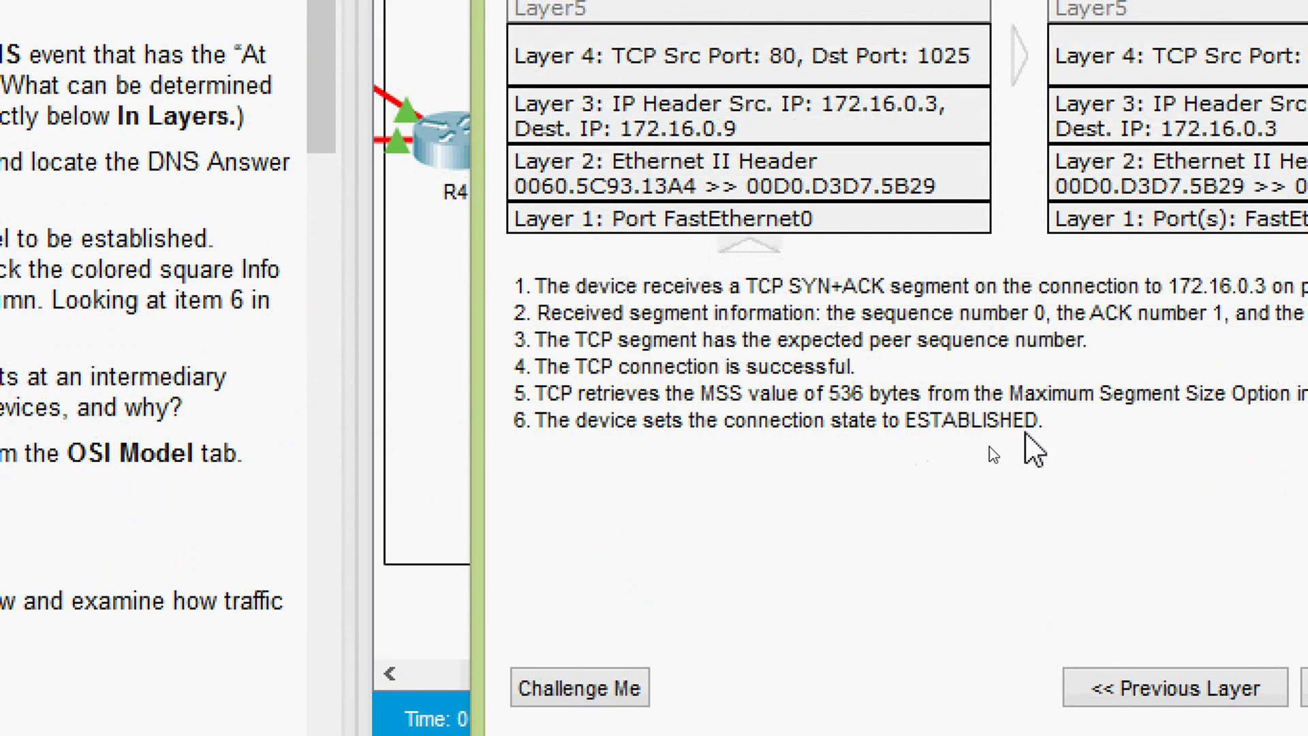
pyautogui.click(231, 470)
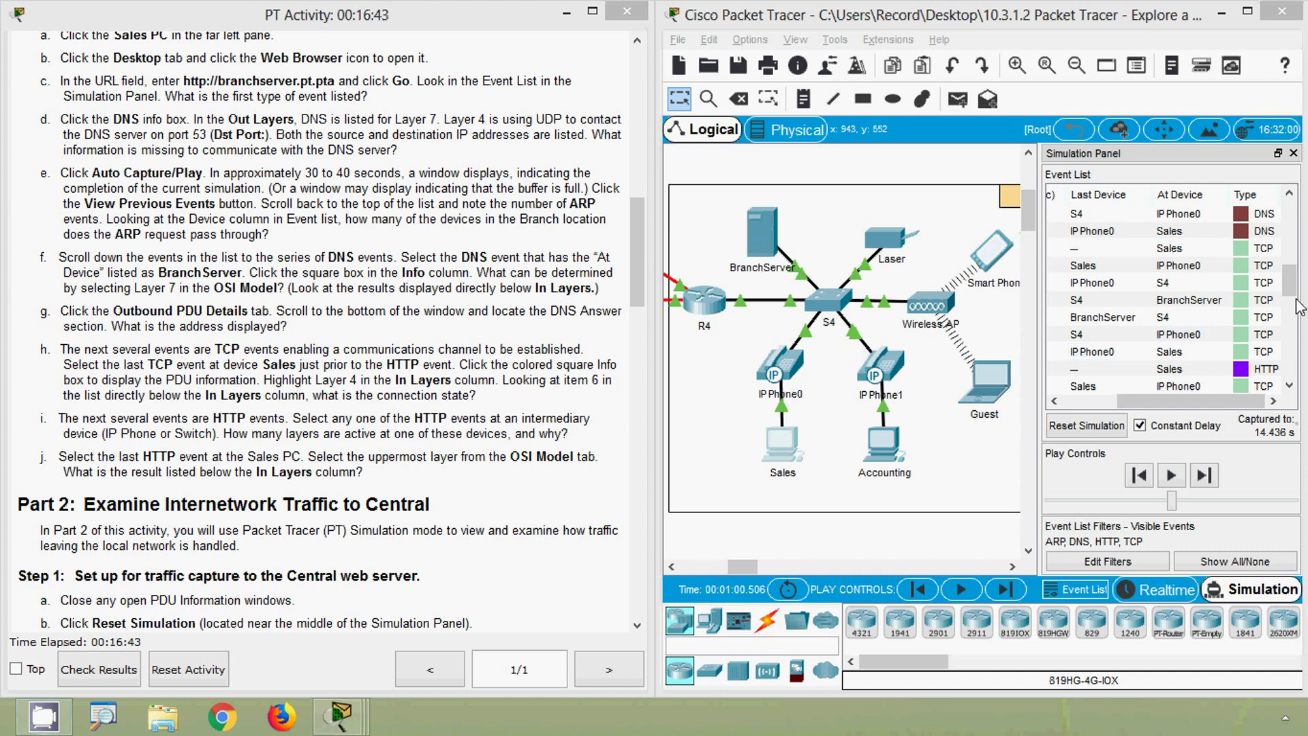
# Examine which OSI layers are active in the PDU information of the HTTP events at IP Phone0 and S4, closing each window.
pyautogui.scroll(-1, 1294, 295)
pyautogui.moveTo(1294, 301); pyautogui.dragTo(1295, 314)
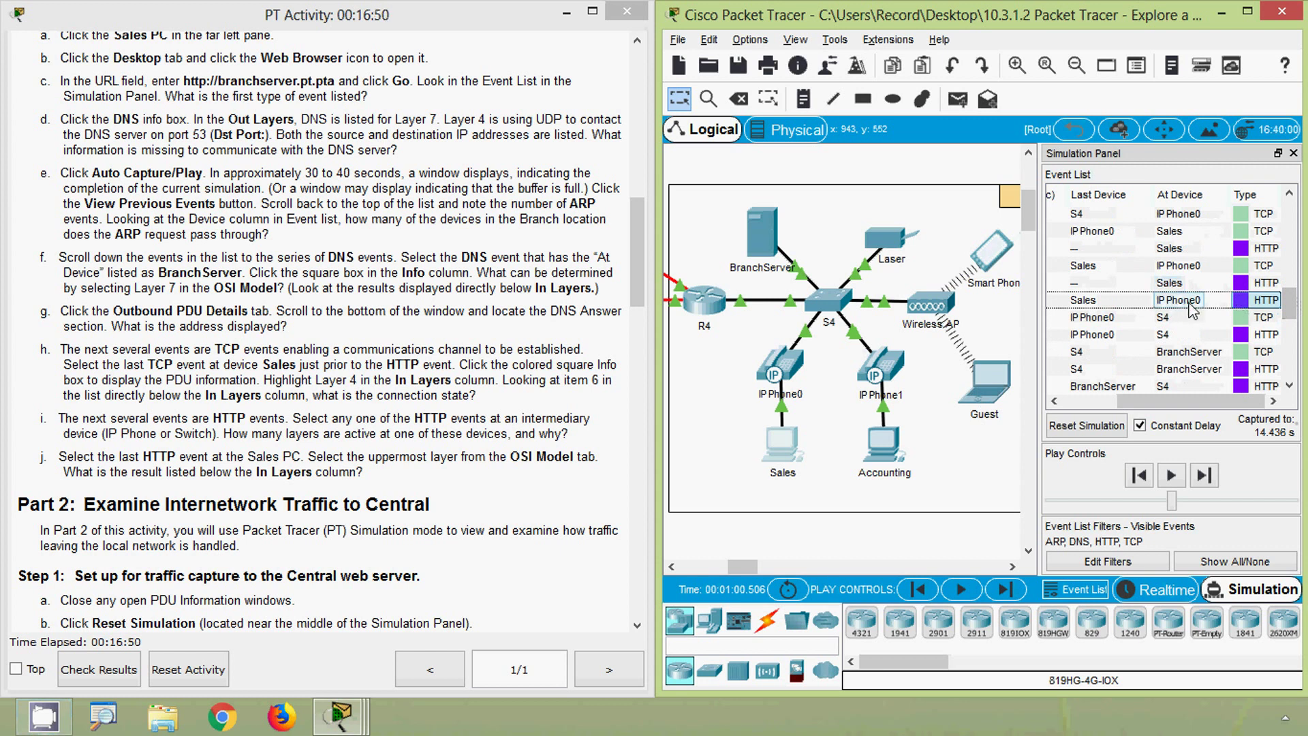
pyautogui.click(1241, 304)
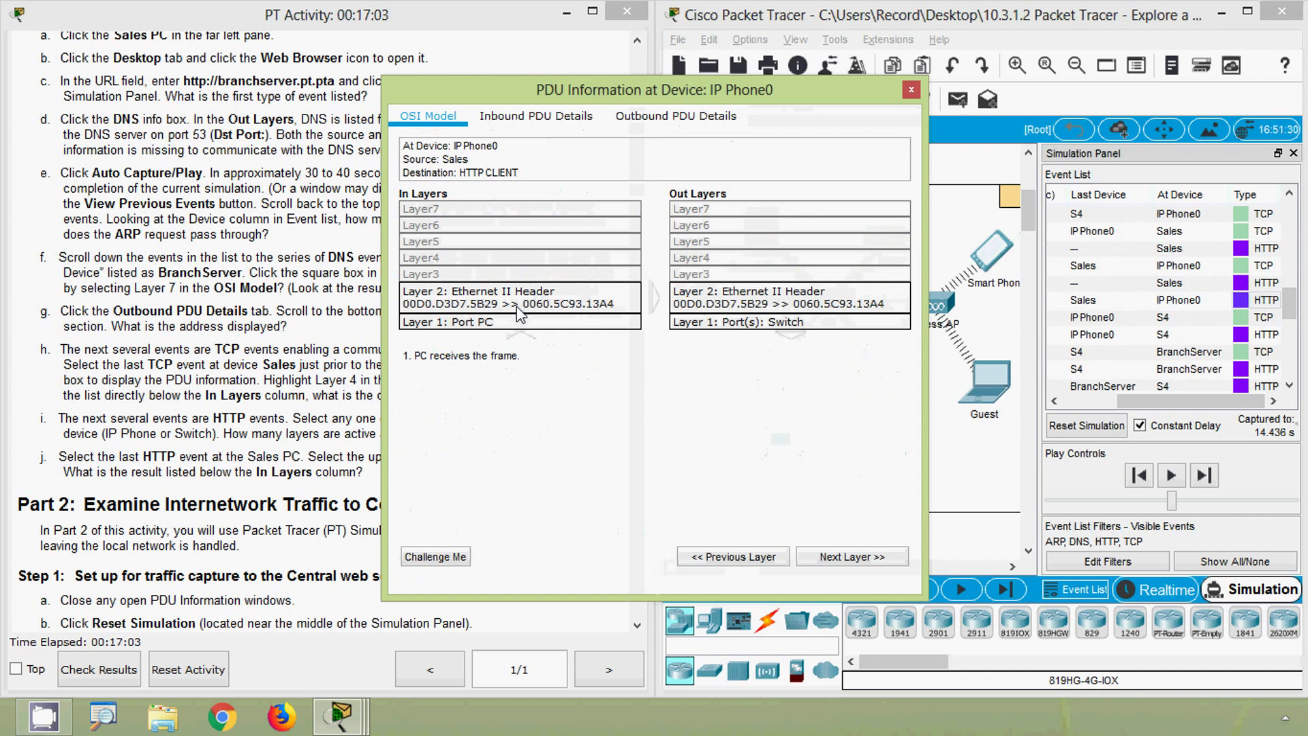
pyautogui.click(911, 94)
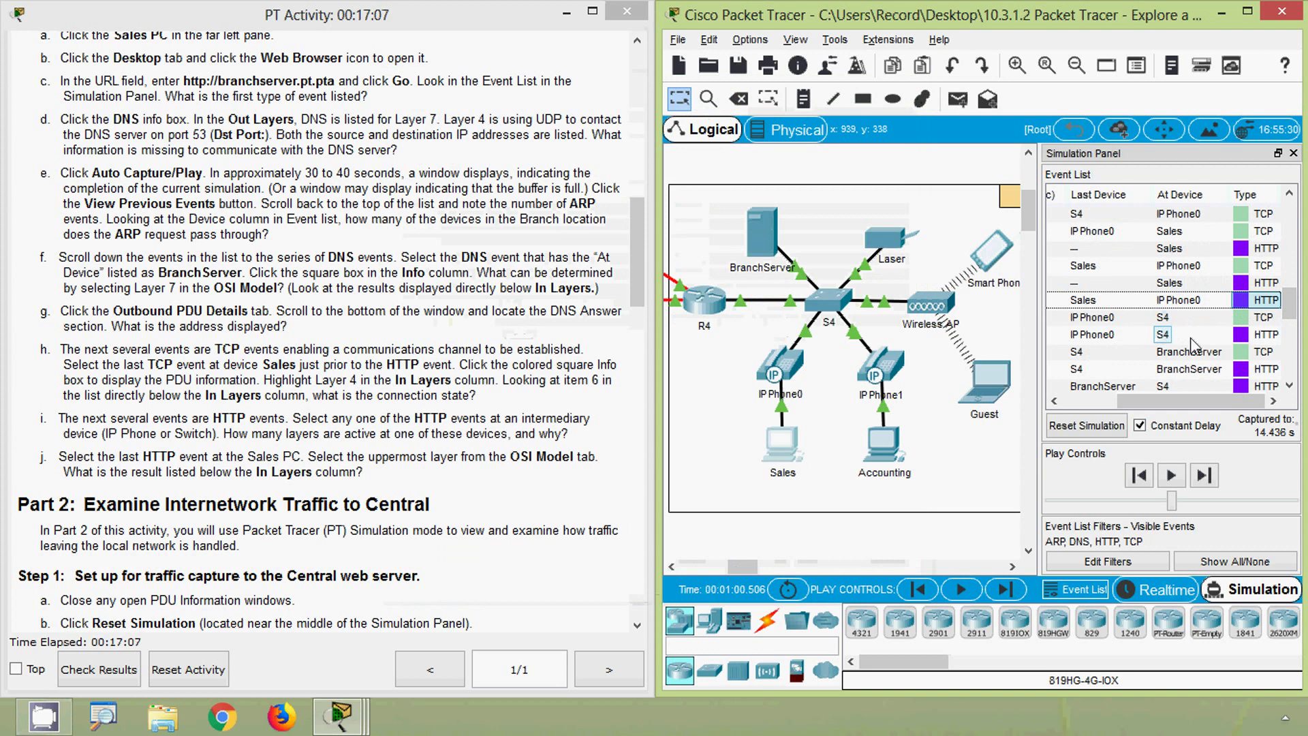
pyautogui.click(1240, 338)
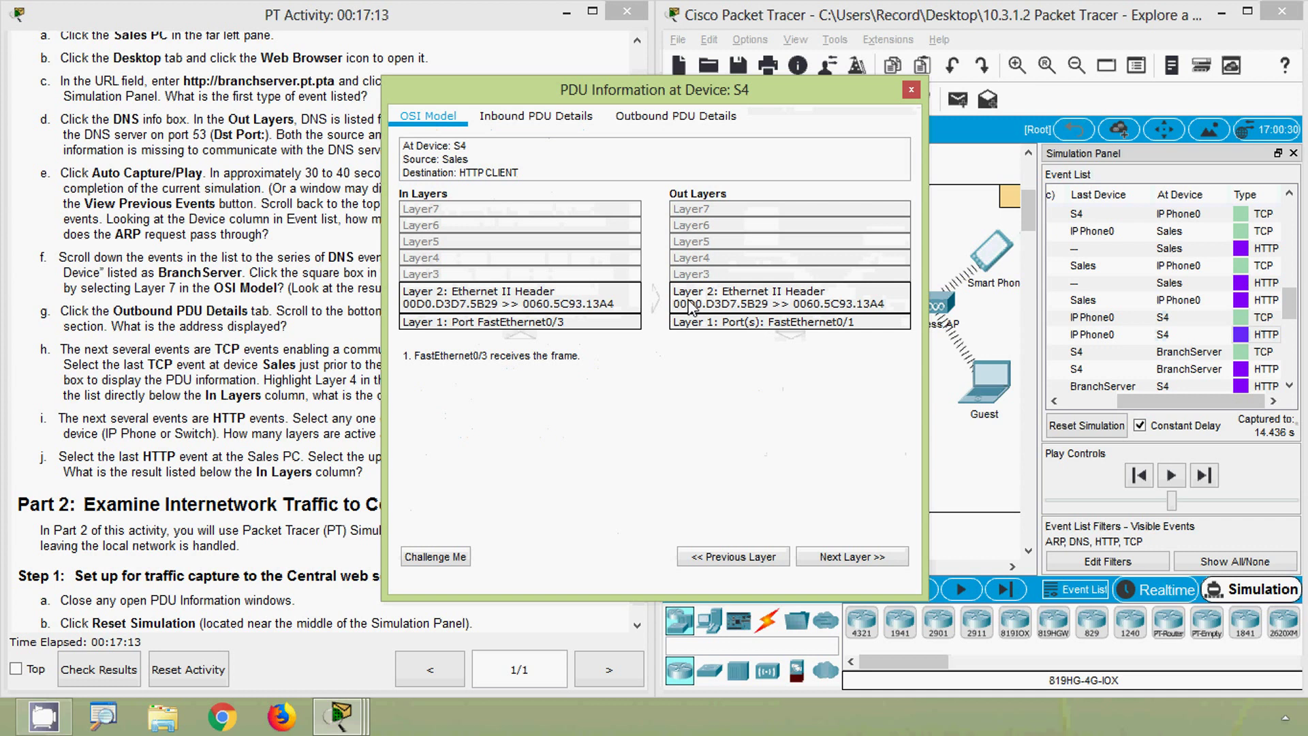
pyautogui.click(911, 90)
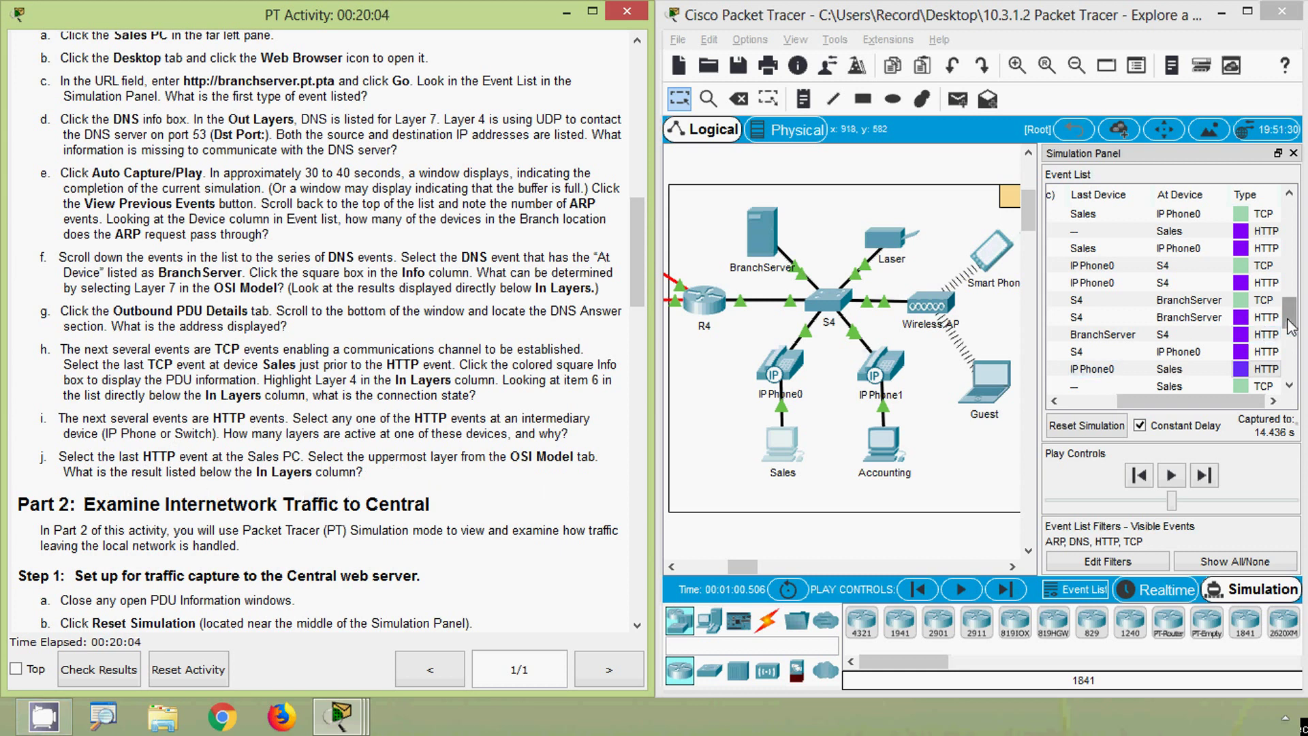
# Open the PDU information of the last HTTP event at Sales and examine Layer 7 of its In Layers.
pyautogui.moveTo(1290, 317)
pyautogui.mouseDown()
pyautogui.moveTo(1293, 285)
pyautogui.moveTo(1293, 374)
pyautogui.moveTo(1290, 337)
pyautogui.mouseUp()
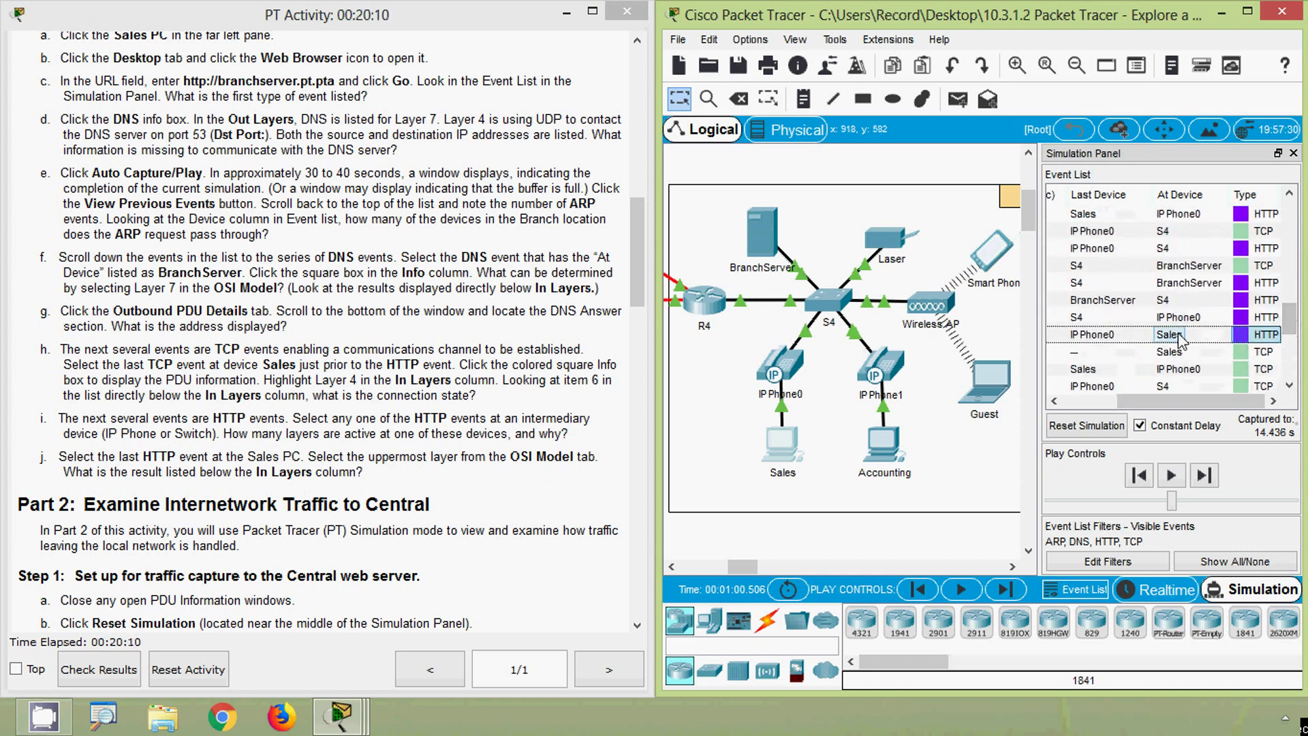
pyautogui.click(1242, 342)
pyautogui.moveTo(586, 103); pyautogui.dragTo(905, 113)
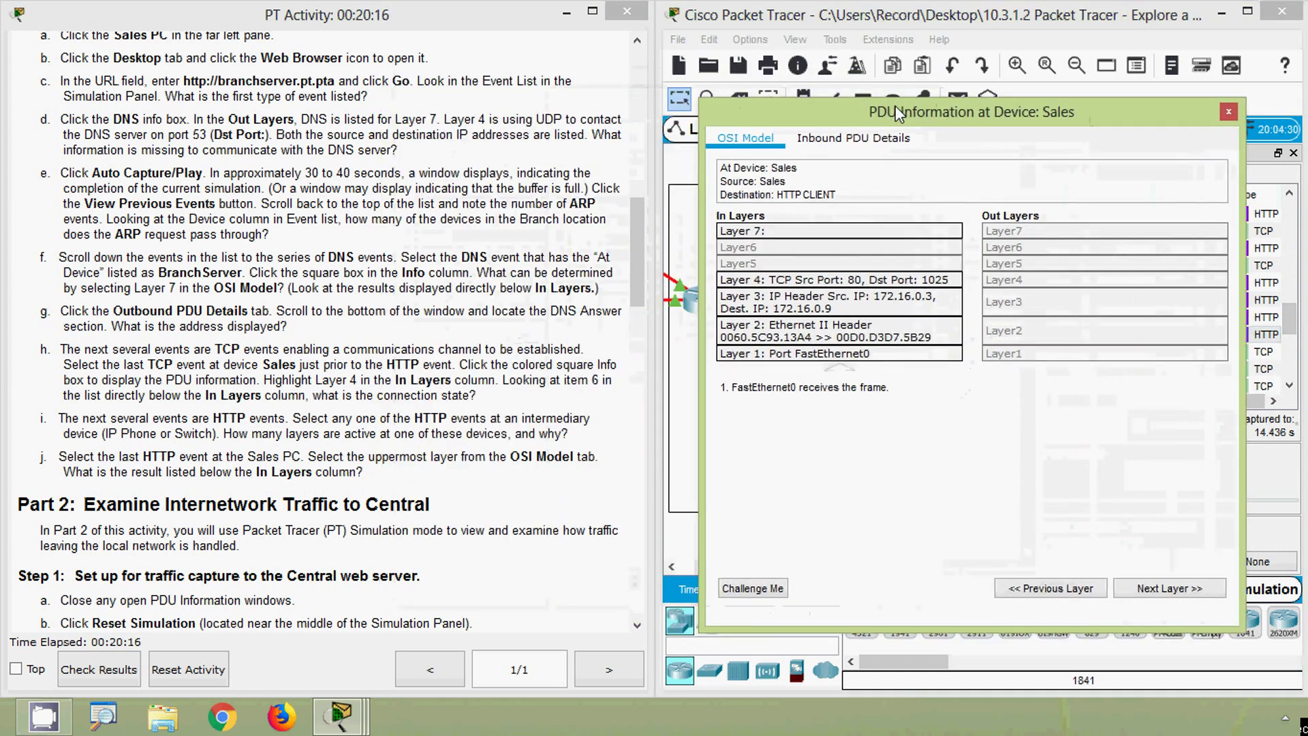
pyautogui.click(752, 234)
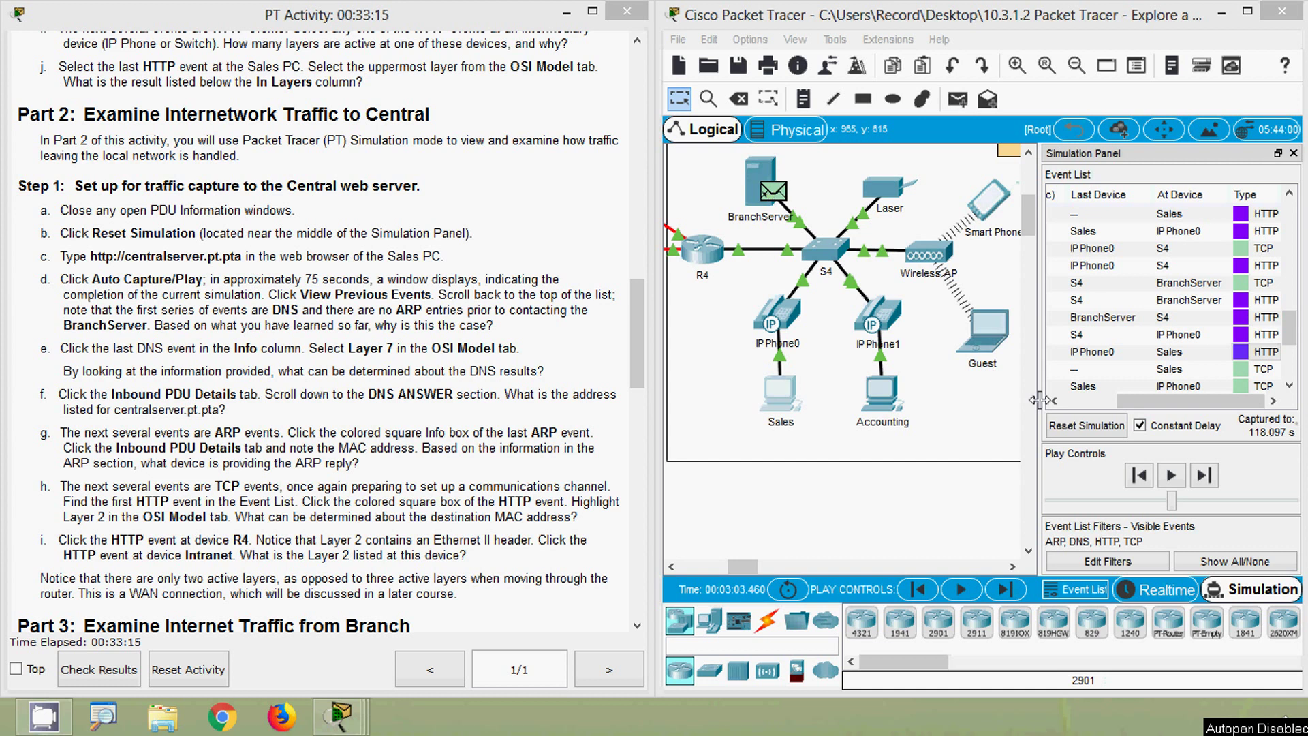
# Reset the simulation and select the address centralserver.pt.pta in the activity instructions.
pyautogui.click(1094, 436)
pyautogui.click(1092, 426)
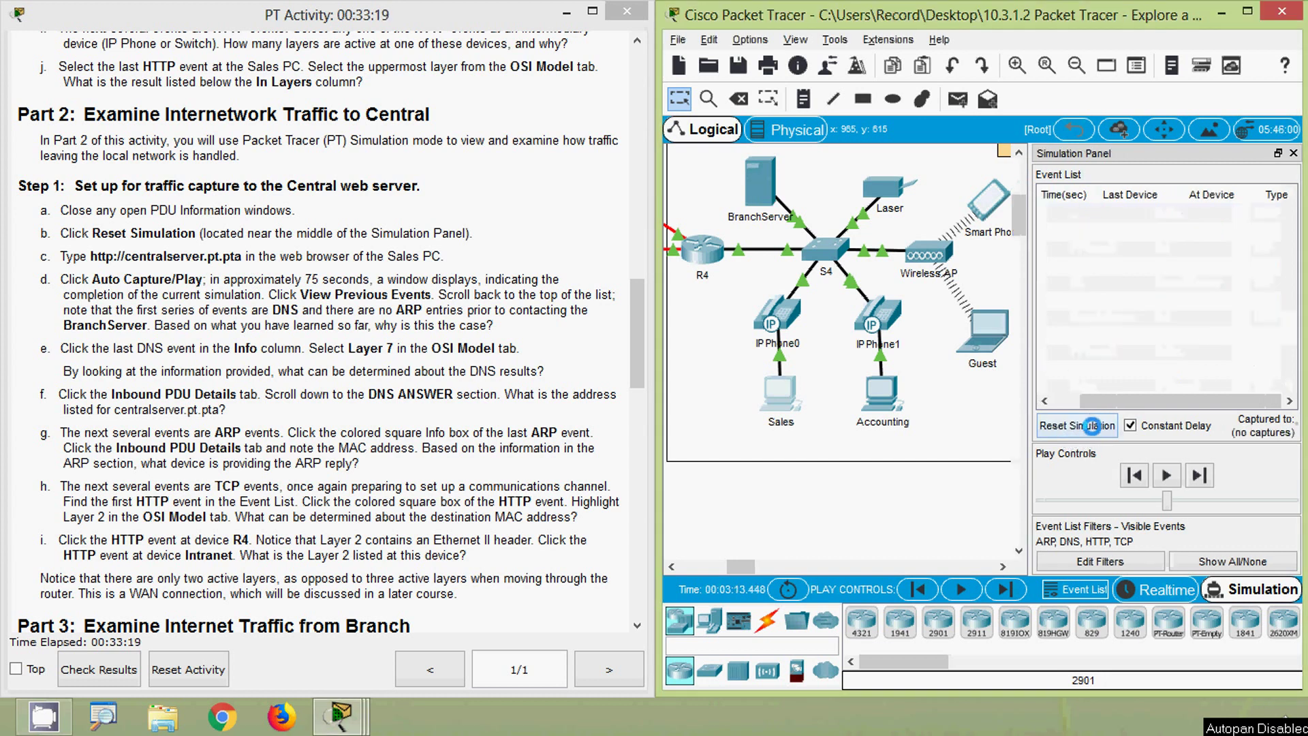
pyautogui.click(157, 346)
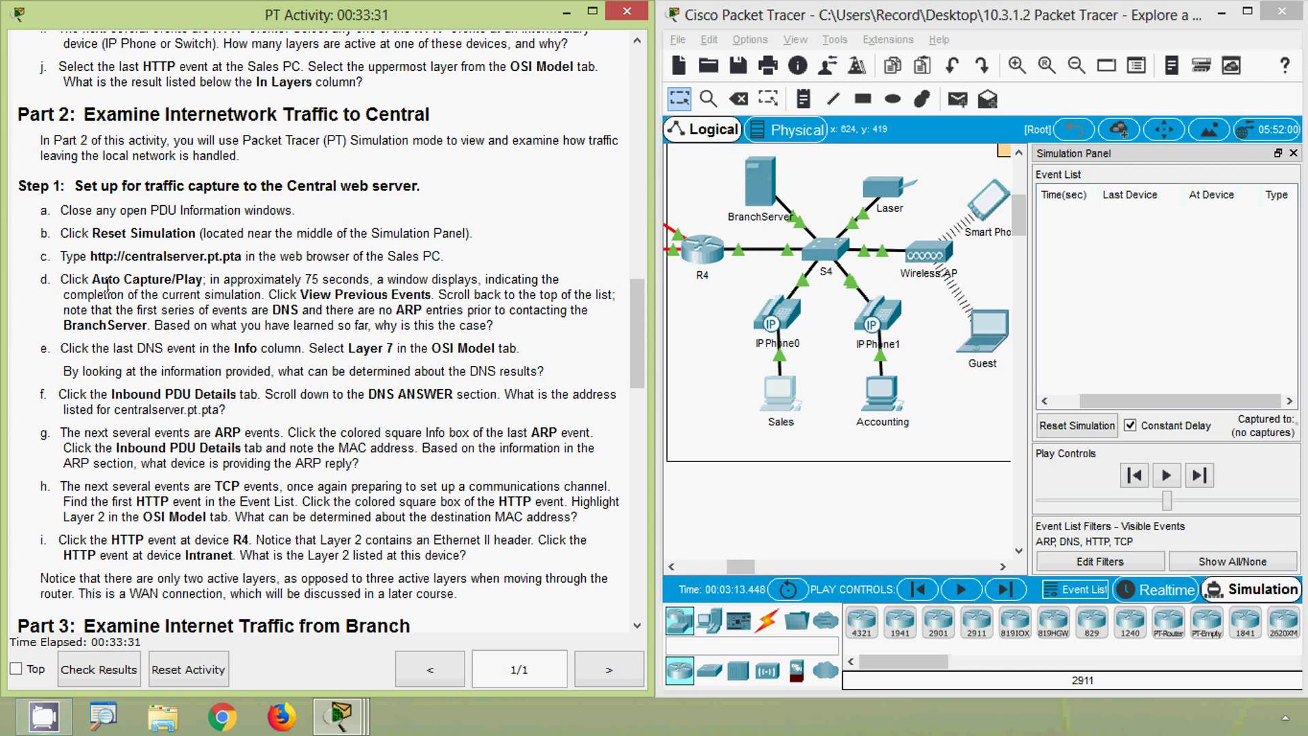
pyautogui.moveTo(96, 259); pyautogui.dragTo(250, 262)
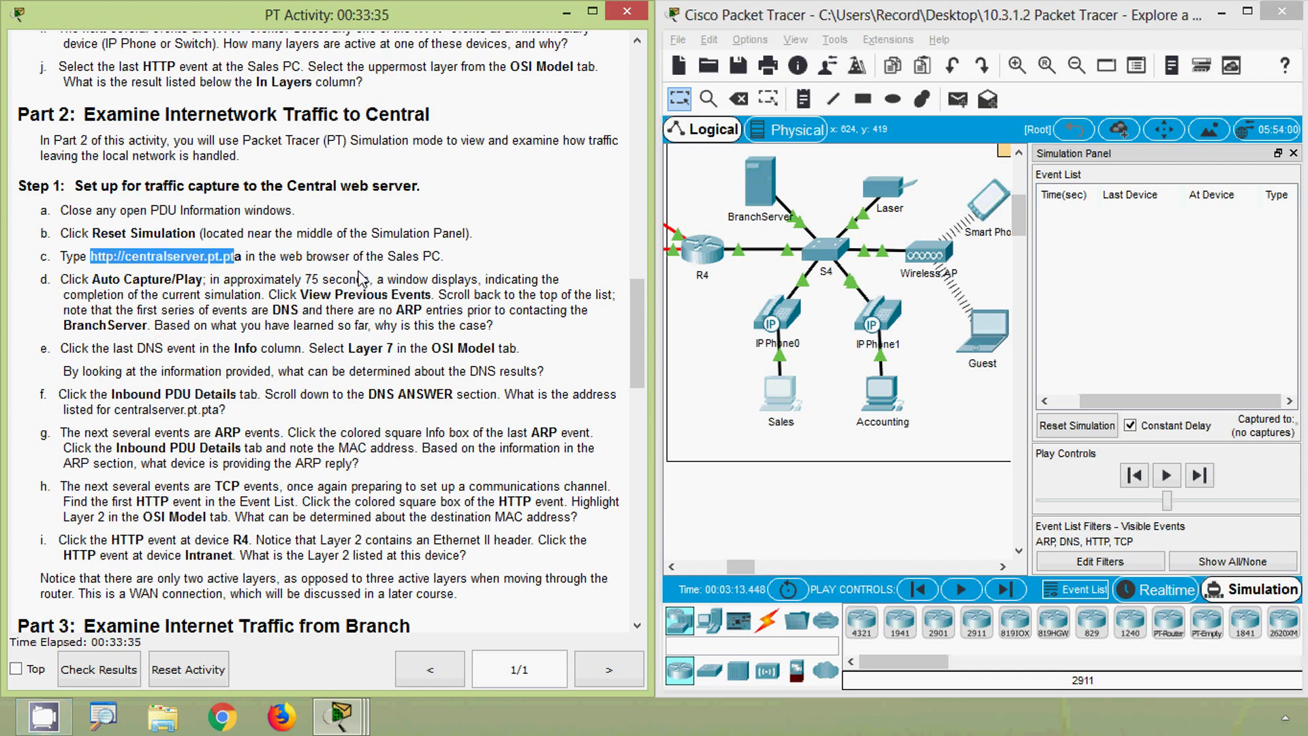
pyautogui.click(235, 257)
pyautogui.moveTo(126, 256); pyautogui.dragTo(224, 256)
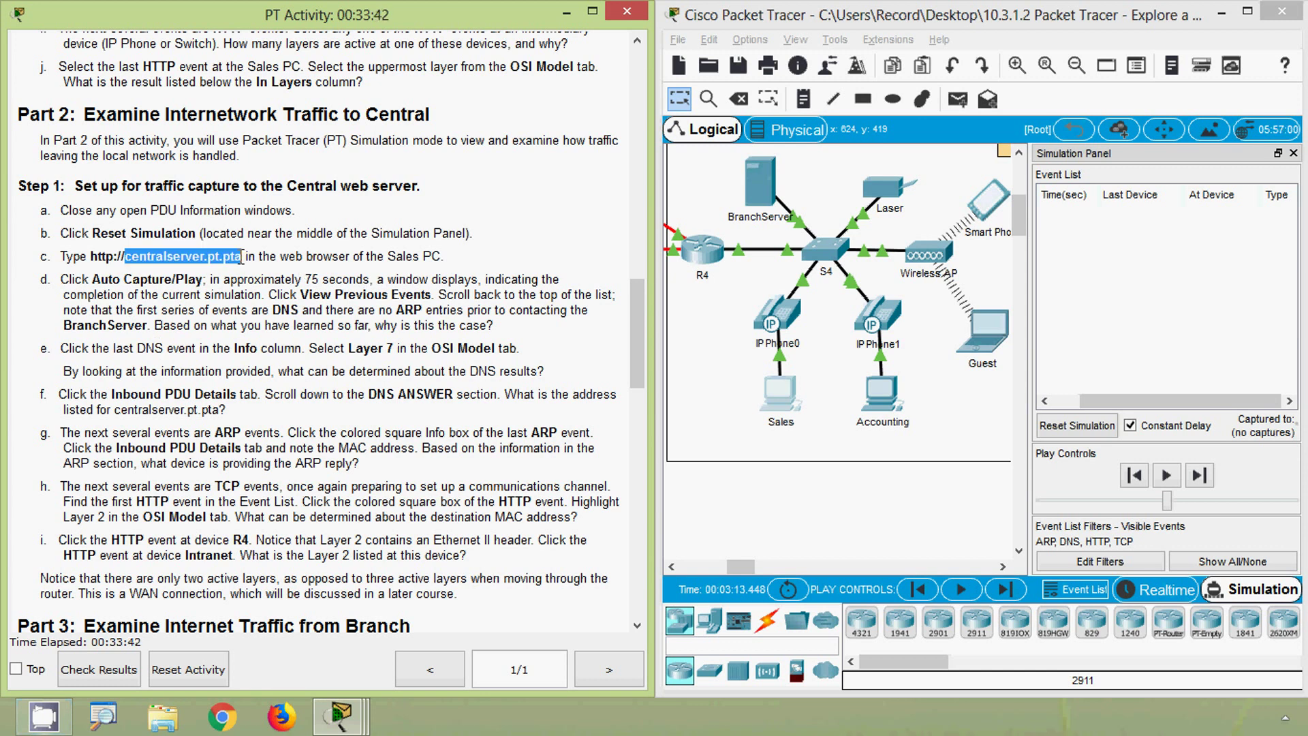
pyautogui.click(768, 402)
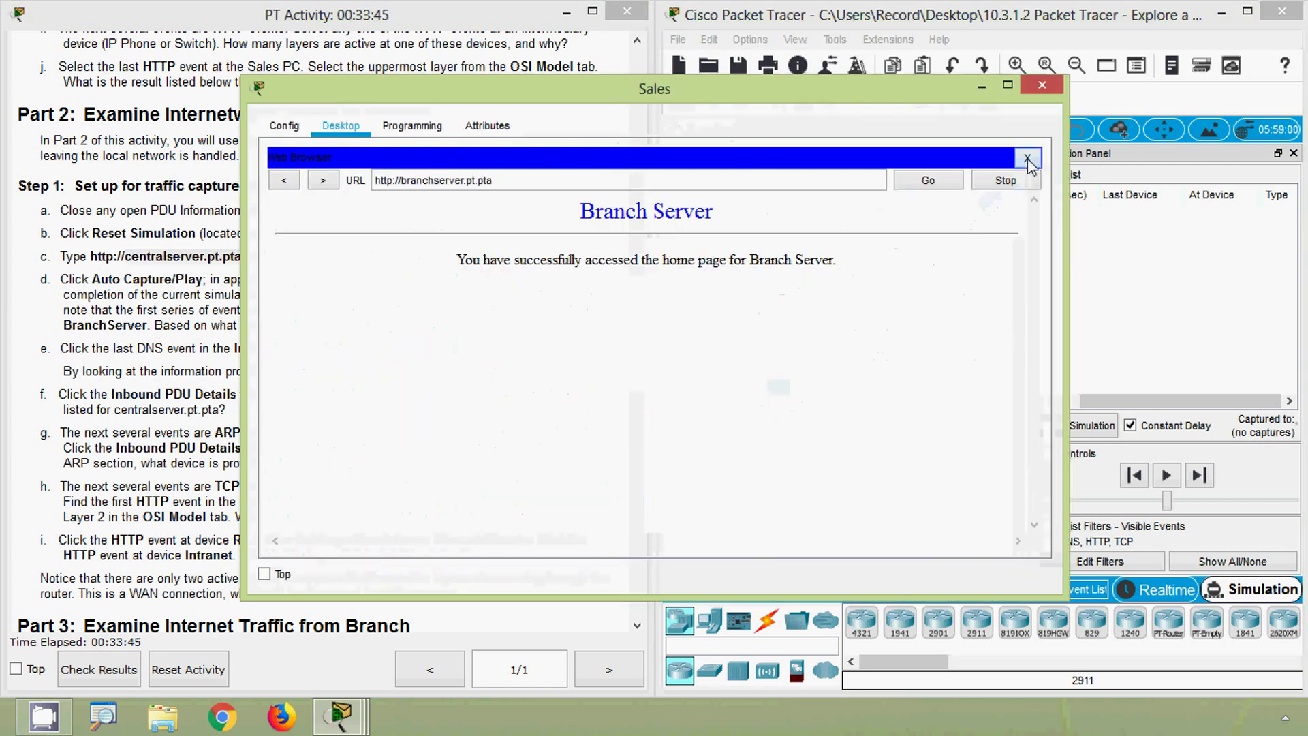
pyautogui.click(1027, 158)
pyautogui.click(962, 206)
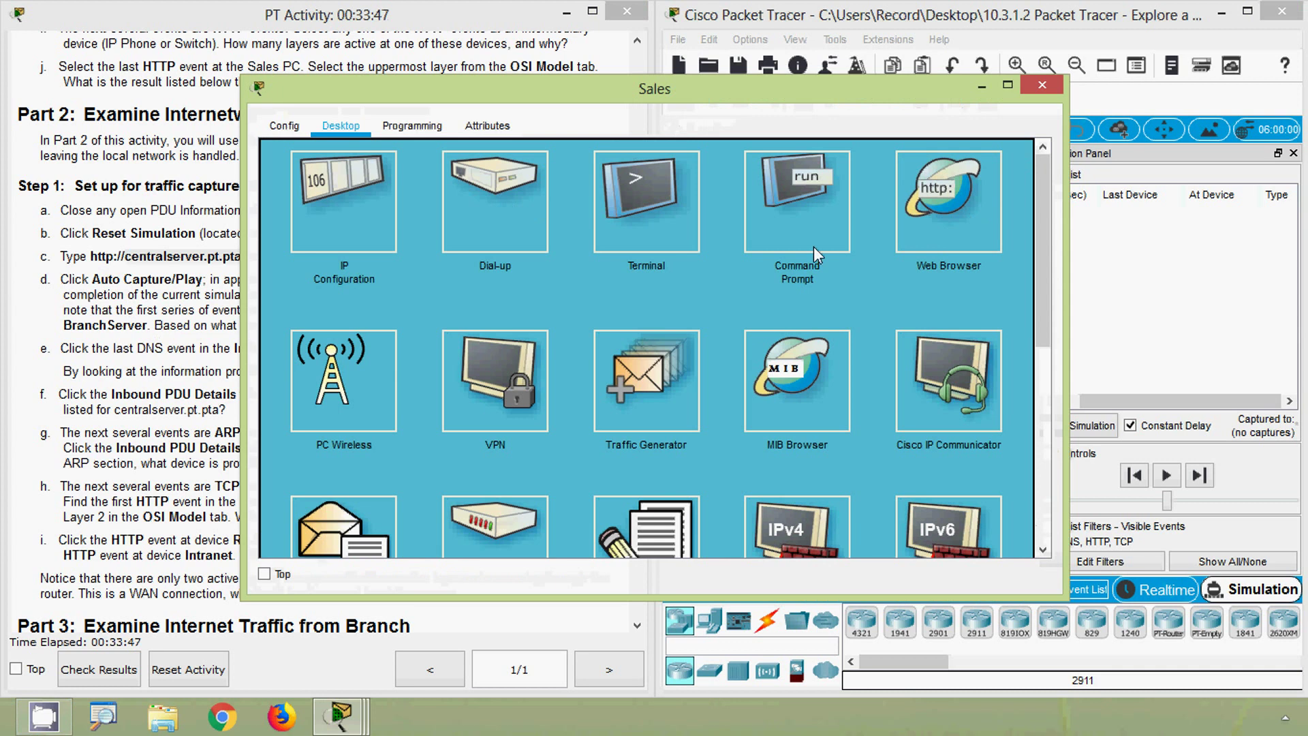
pyautogui.click(913, 228)
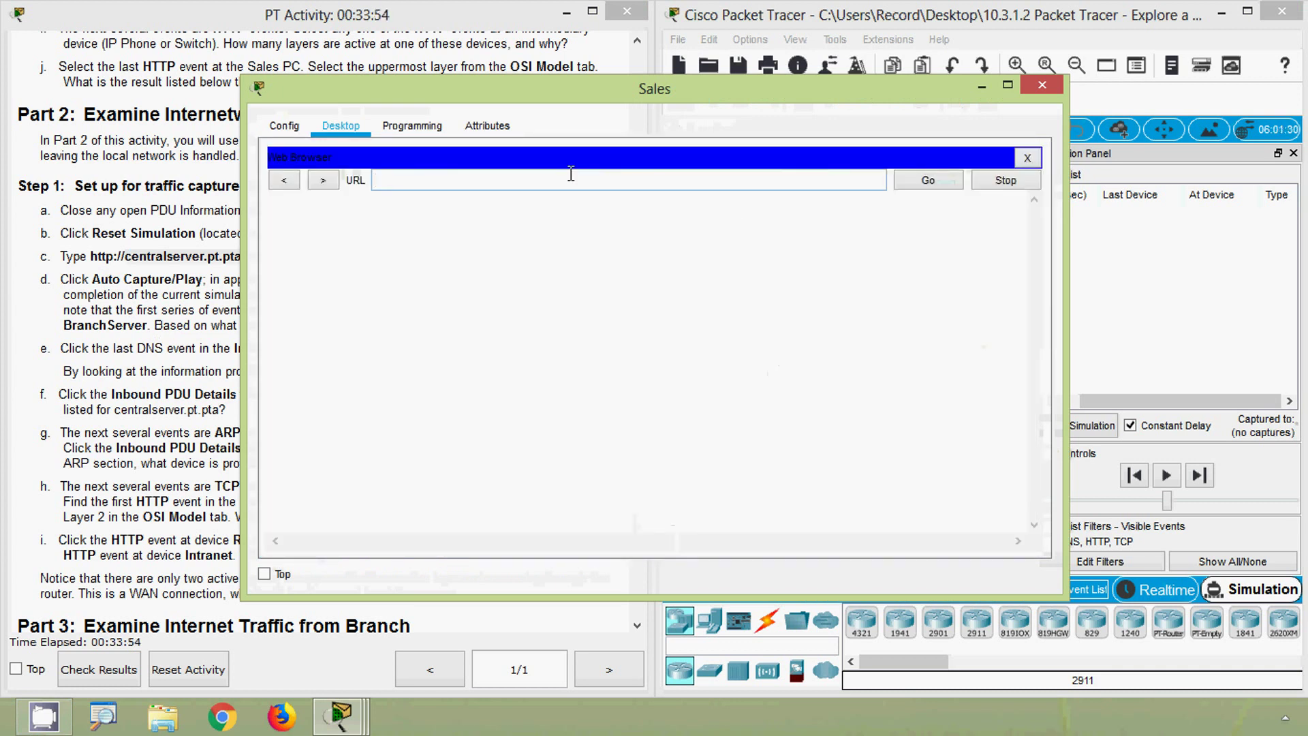
pyautogui.write('centralserver.pt.pta')
pyautogui.click(920, 185)
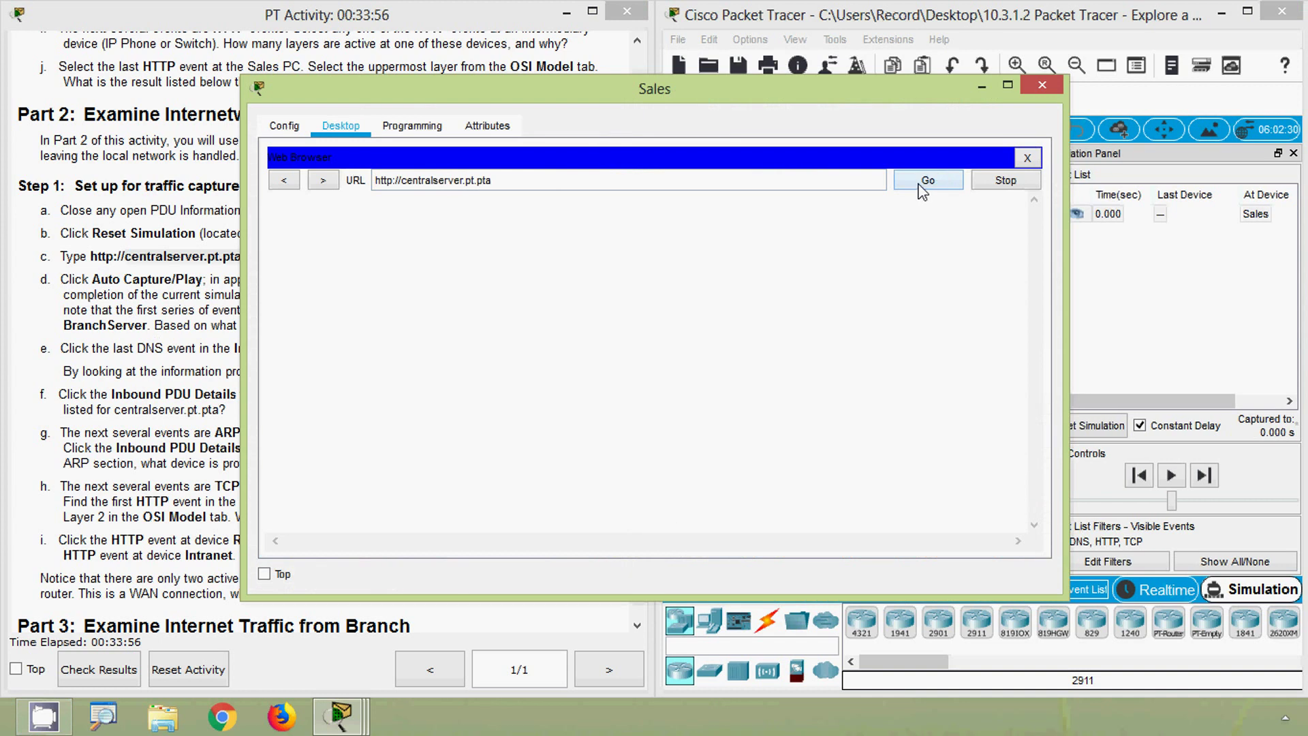
pyautogui.click(982, 87)
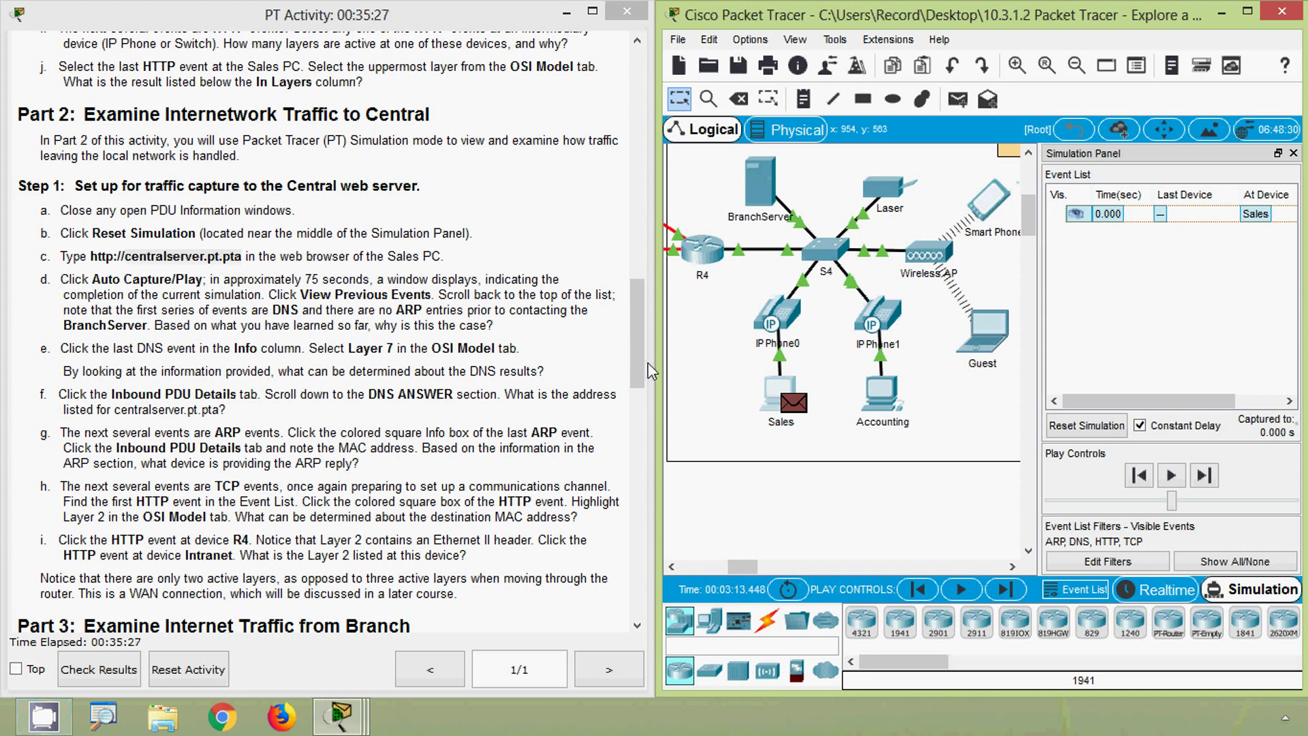
# Advance the simulation event by event until the DNS query from Sales reaches BranchServer and its reply returns to Sales.
pyautogui.click(1004, 590)
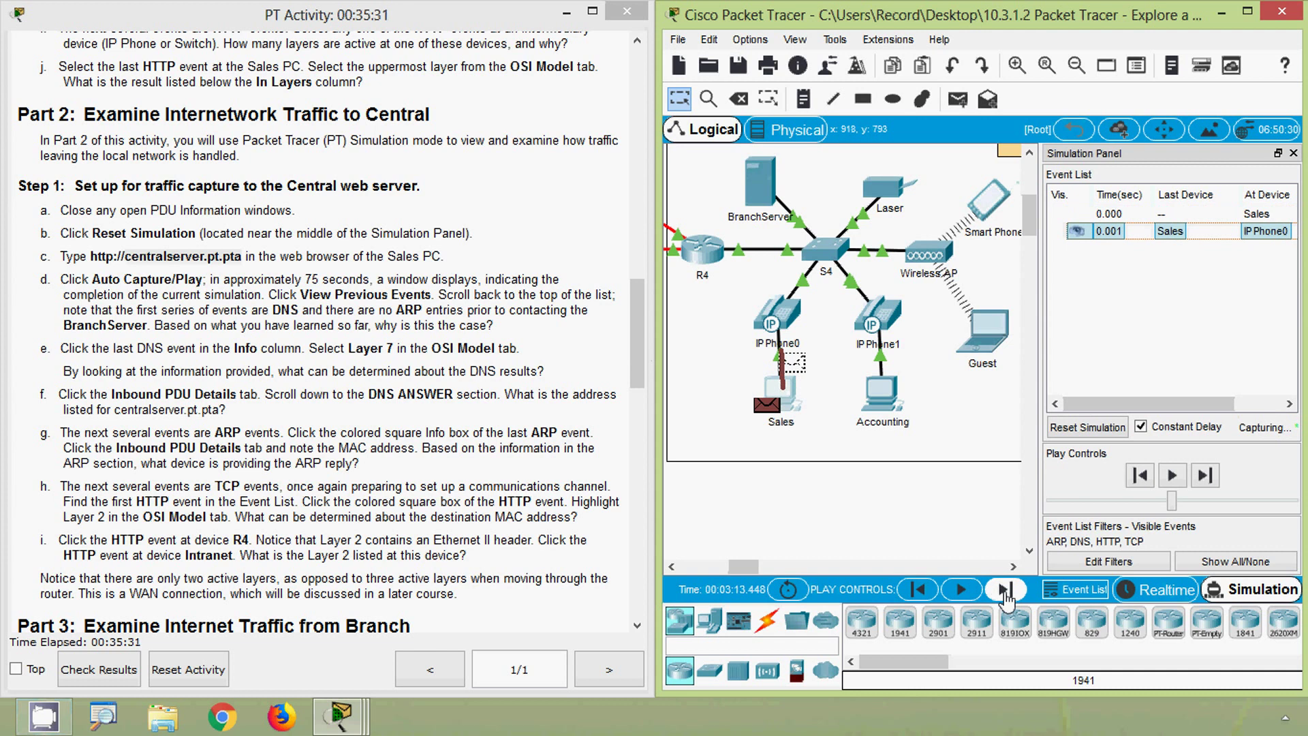
pyautogui.click(1004, 590)
pyautogui.click(1004, 590)
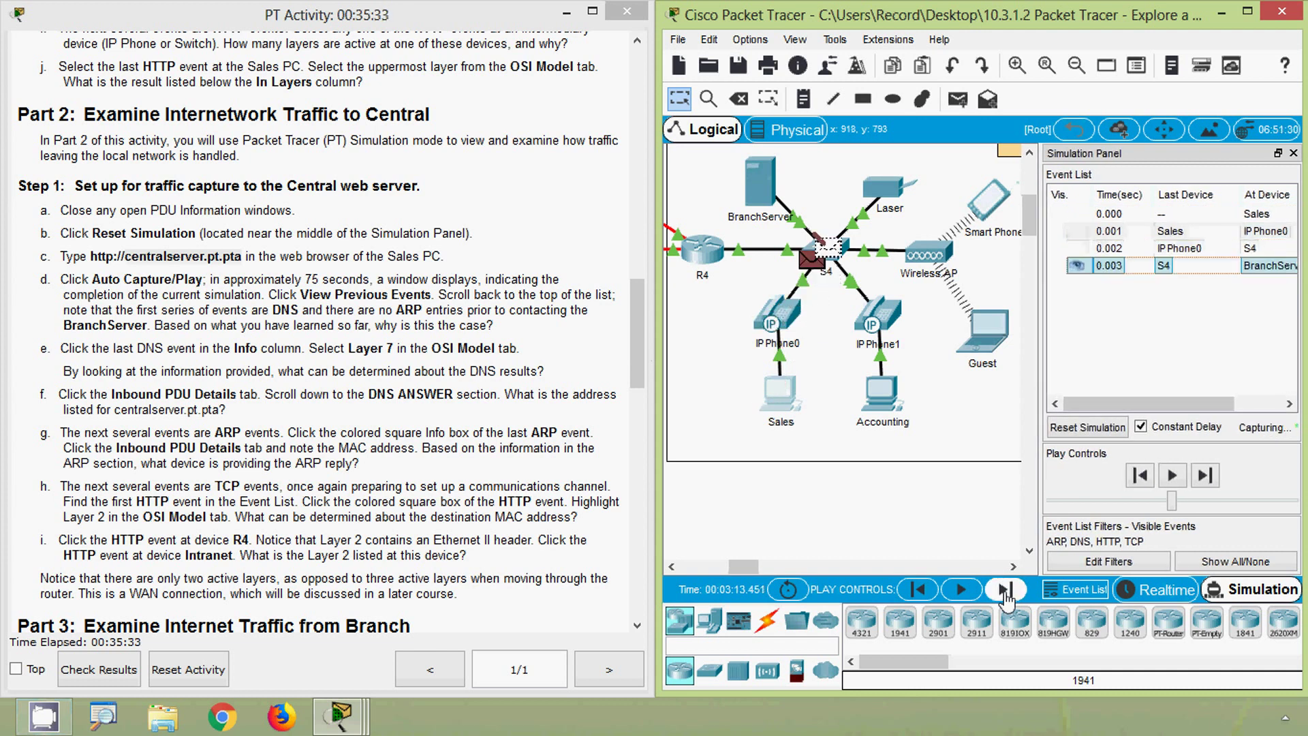
pyautogui.click(1004, 590)
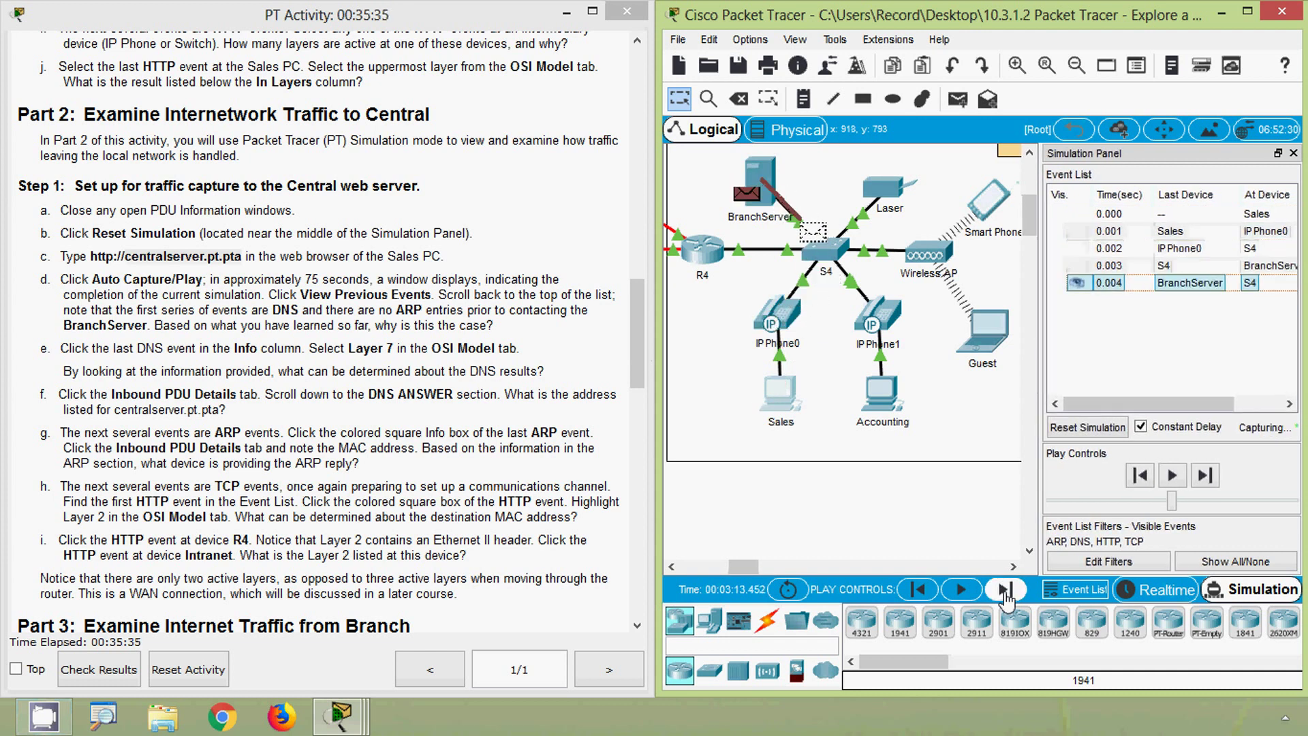
pyautogui.click(1004, 590)
pyautogui.click(1004, 590)
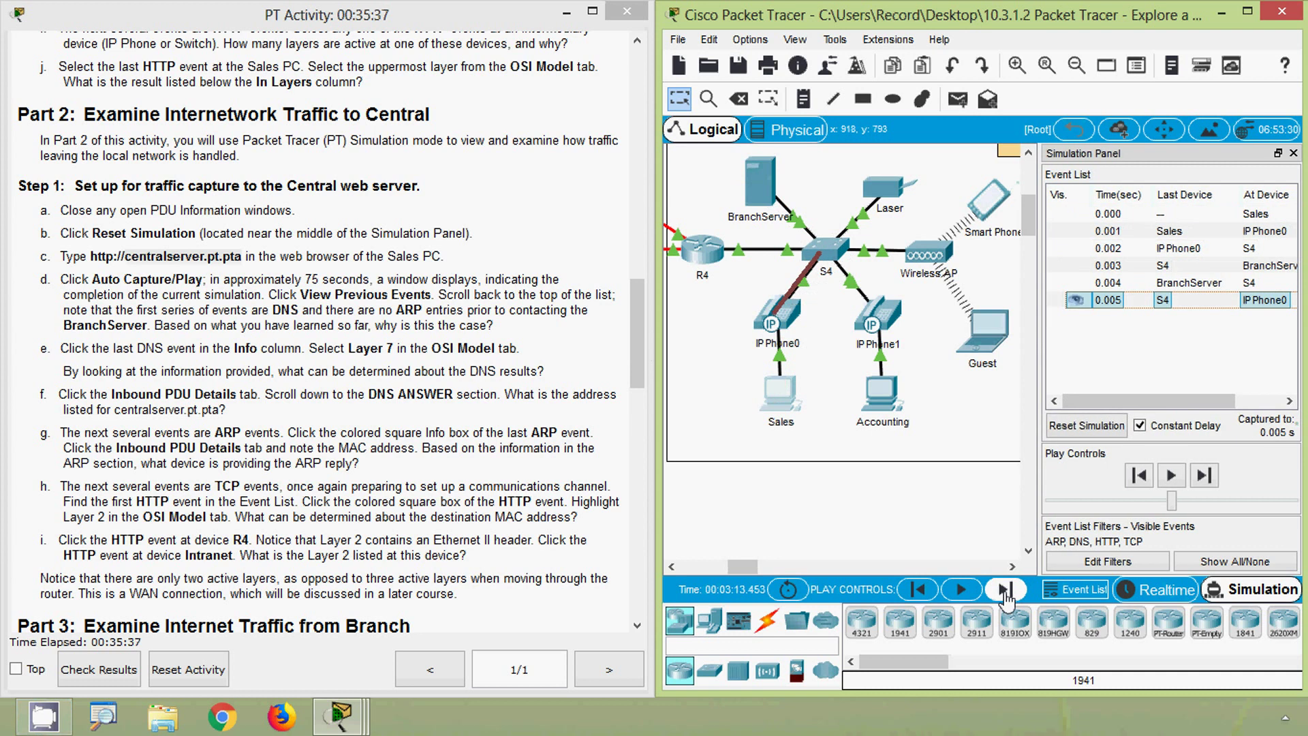
pyautogui.click(1004, 590)
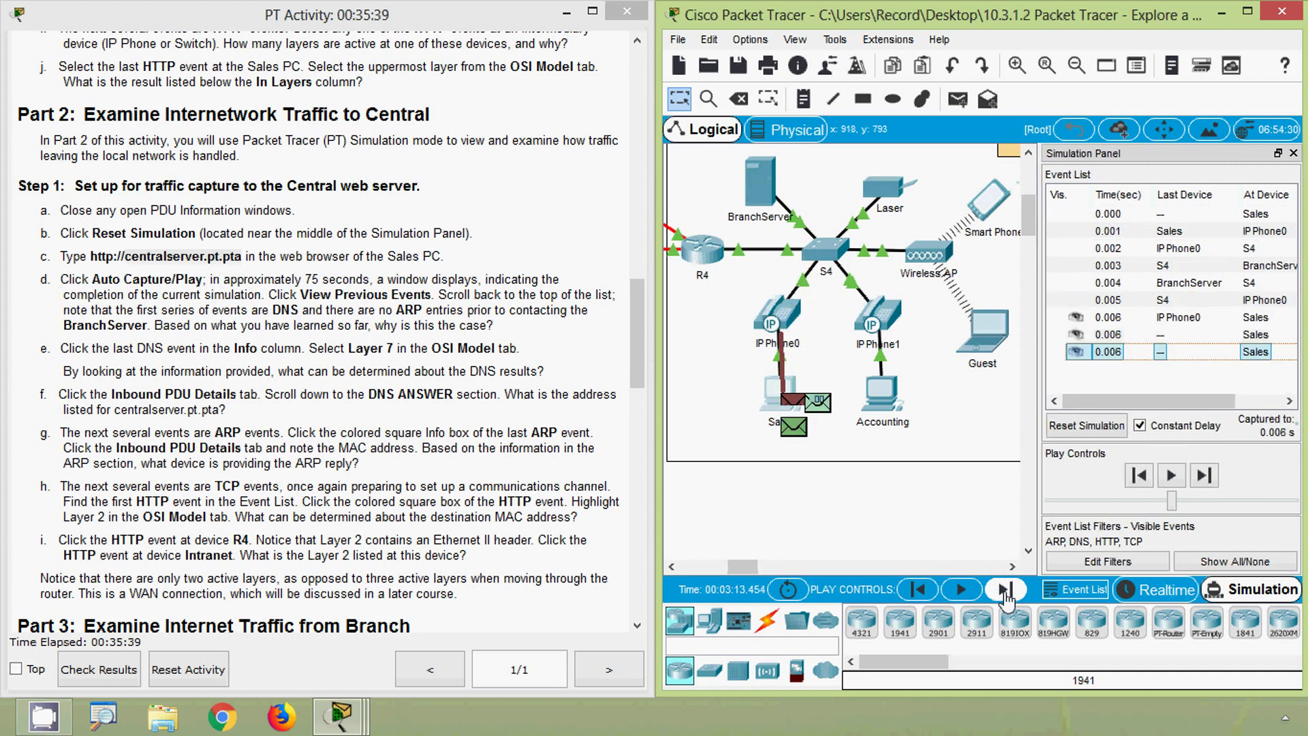
# Advance the capture while the ARP request from Sales spreads through the Branch network and R4's reply returns to Sales.
pyautogui.click(1004, 589)
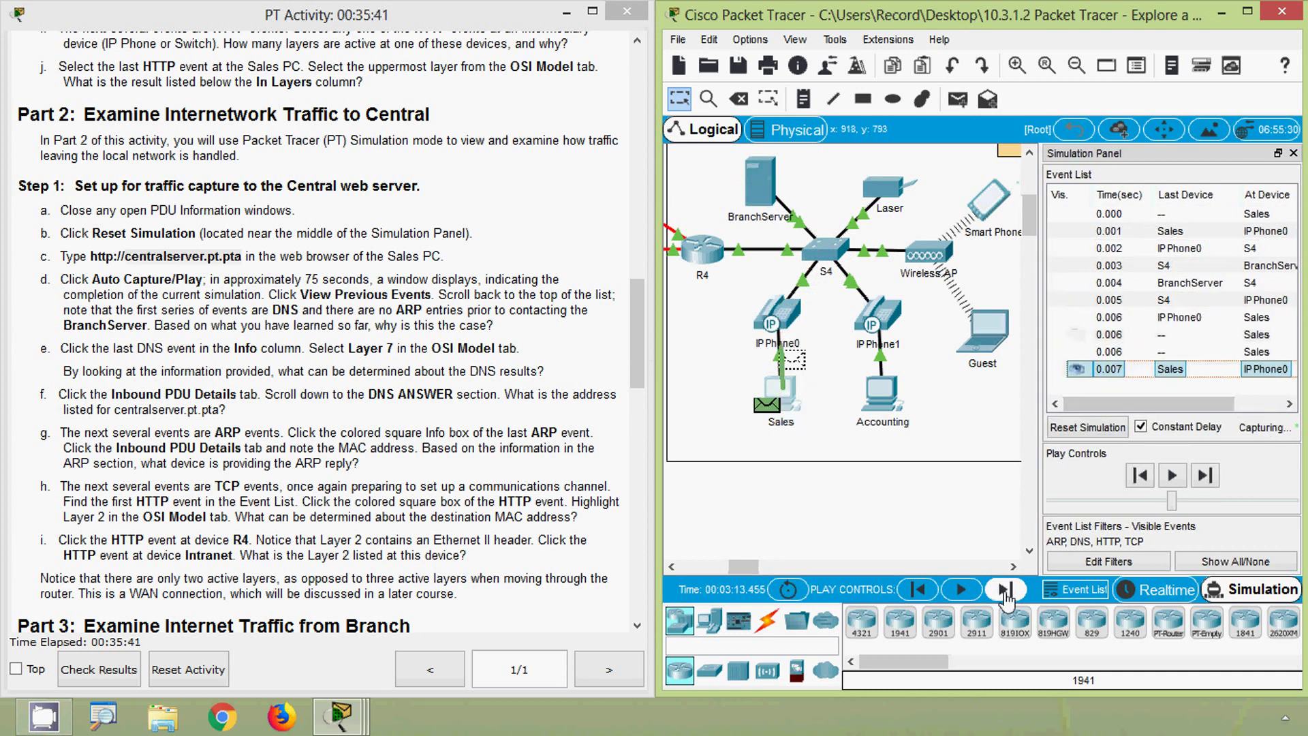
pyautogui.click(1004, 590)
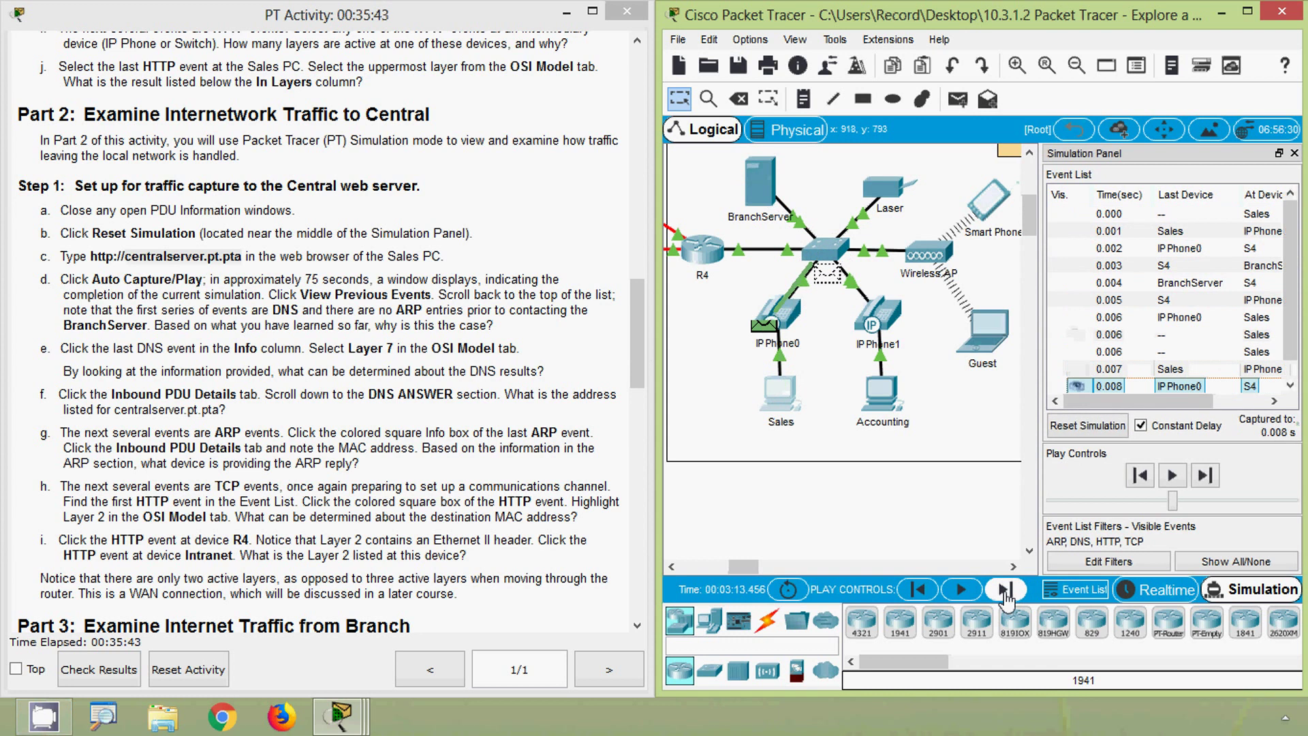
pyautogui.click(1004, 590)
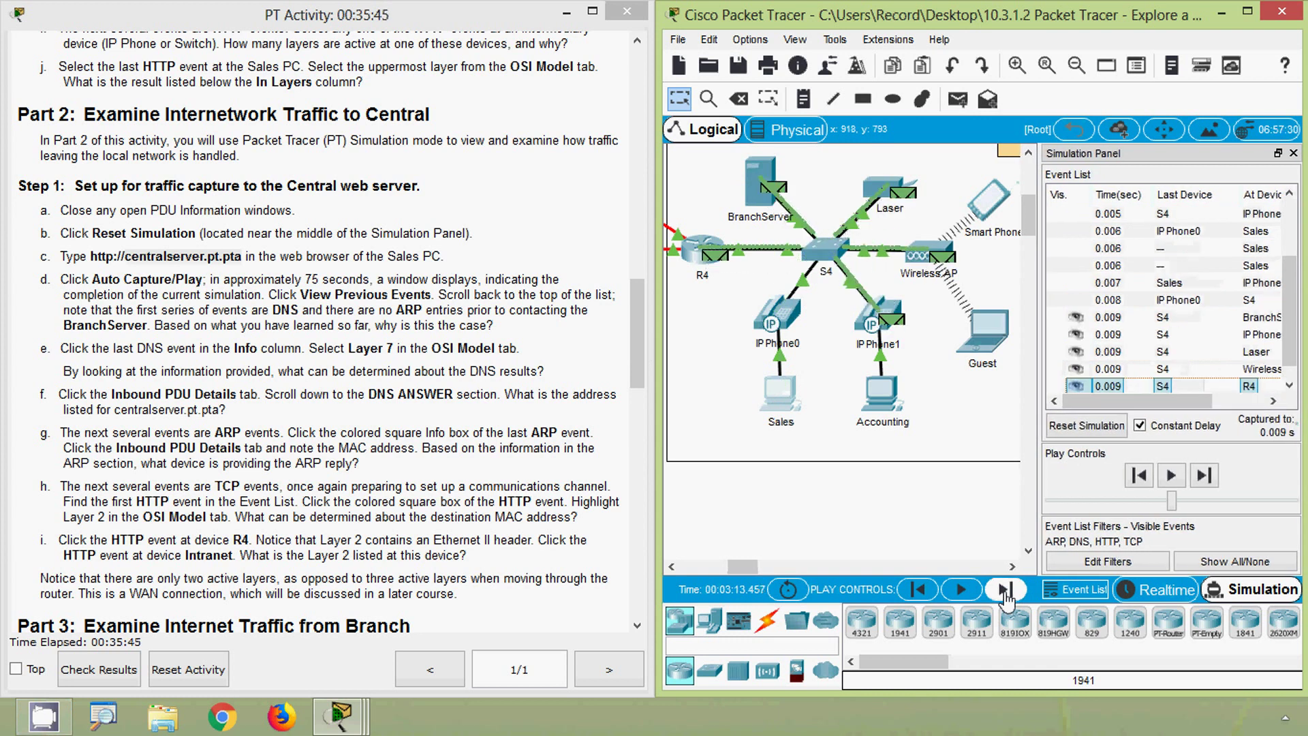
pyautogui.click(1004, 590)
pyautogui.click(1005, 590)
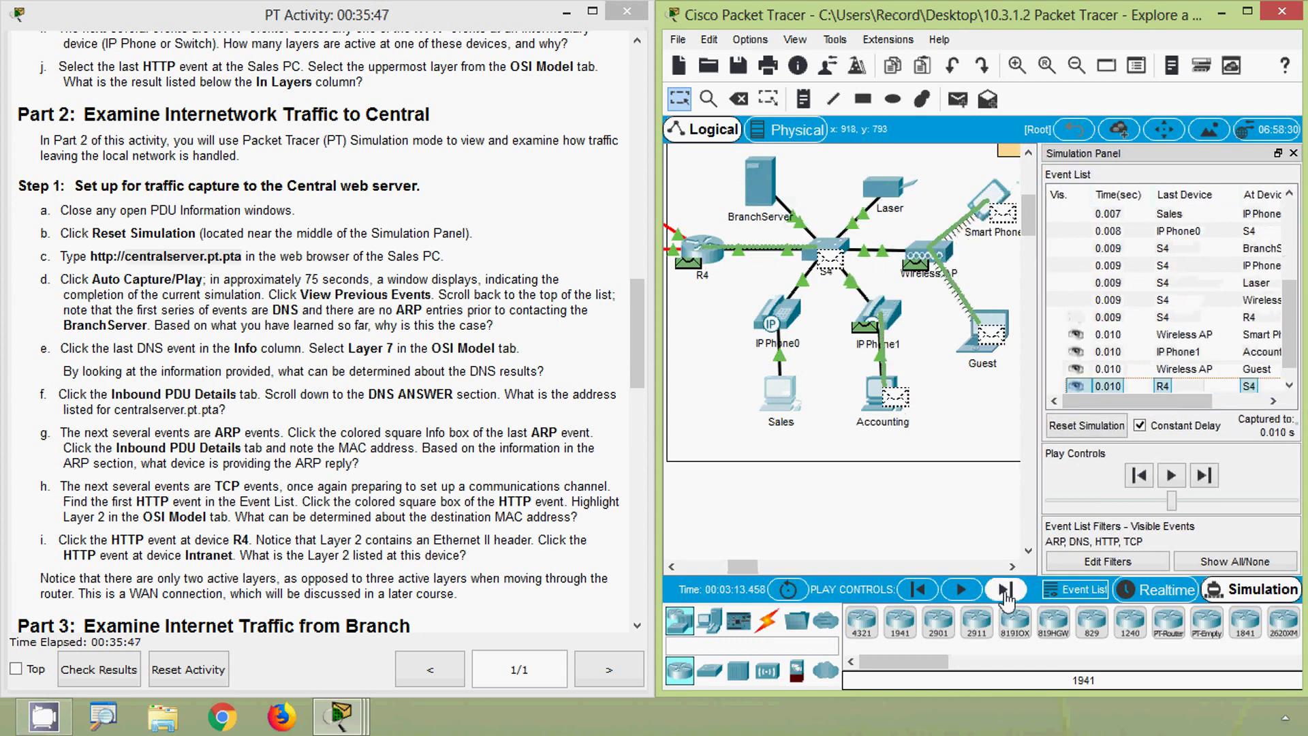
pyautogui.click(1004, 590)
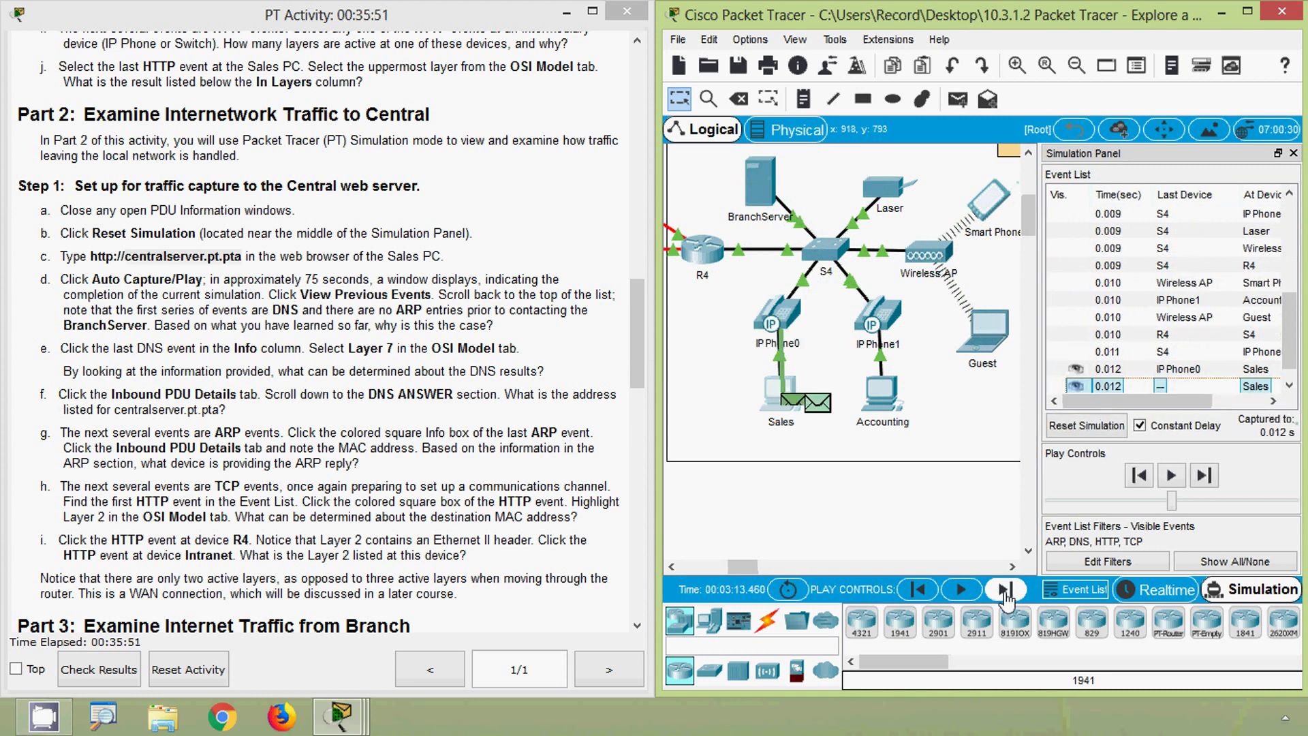
# Advance the capture to follow the first TCP segment from Sales through R4, Intranet and R2 to CentralServer.
pyautogui.click(1004, 589)
pyautogui.click(1004, 590)
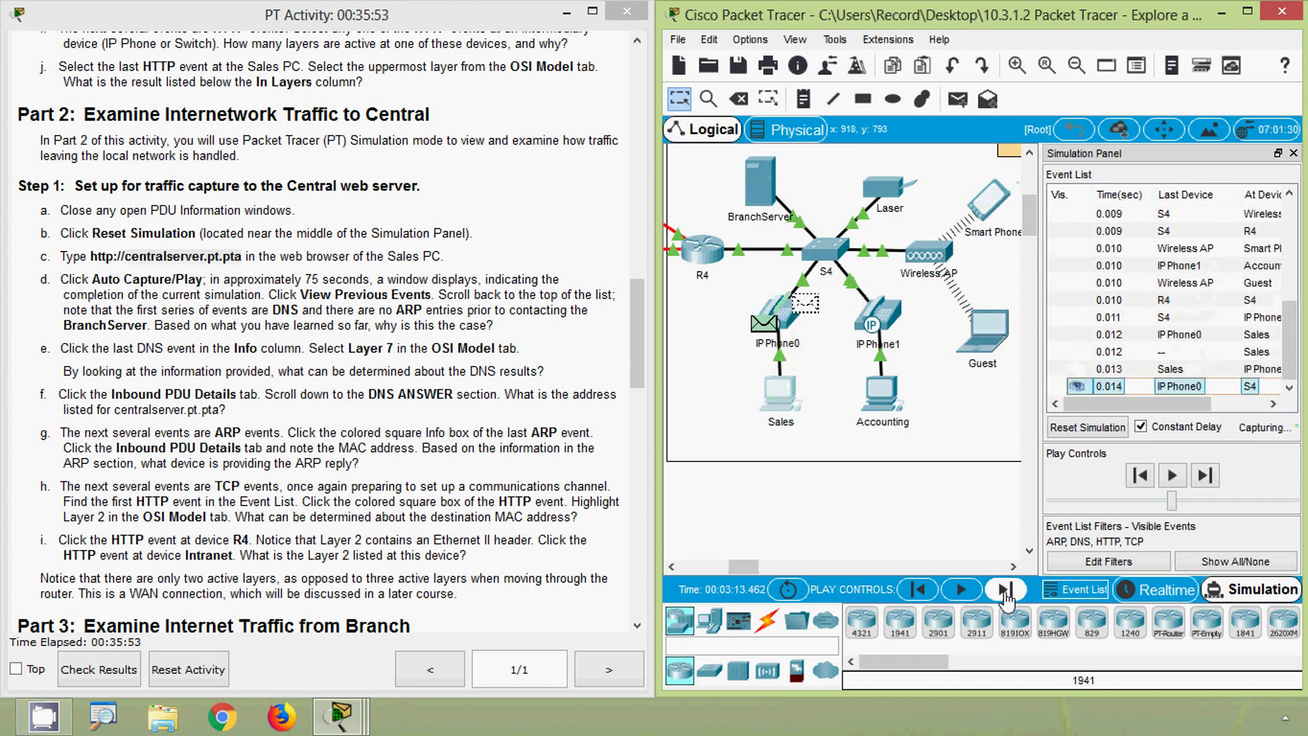
pyautogui.click(1004, 590)
pyautogui.click(1004, 590)
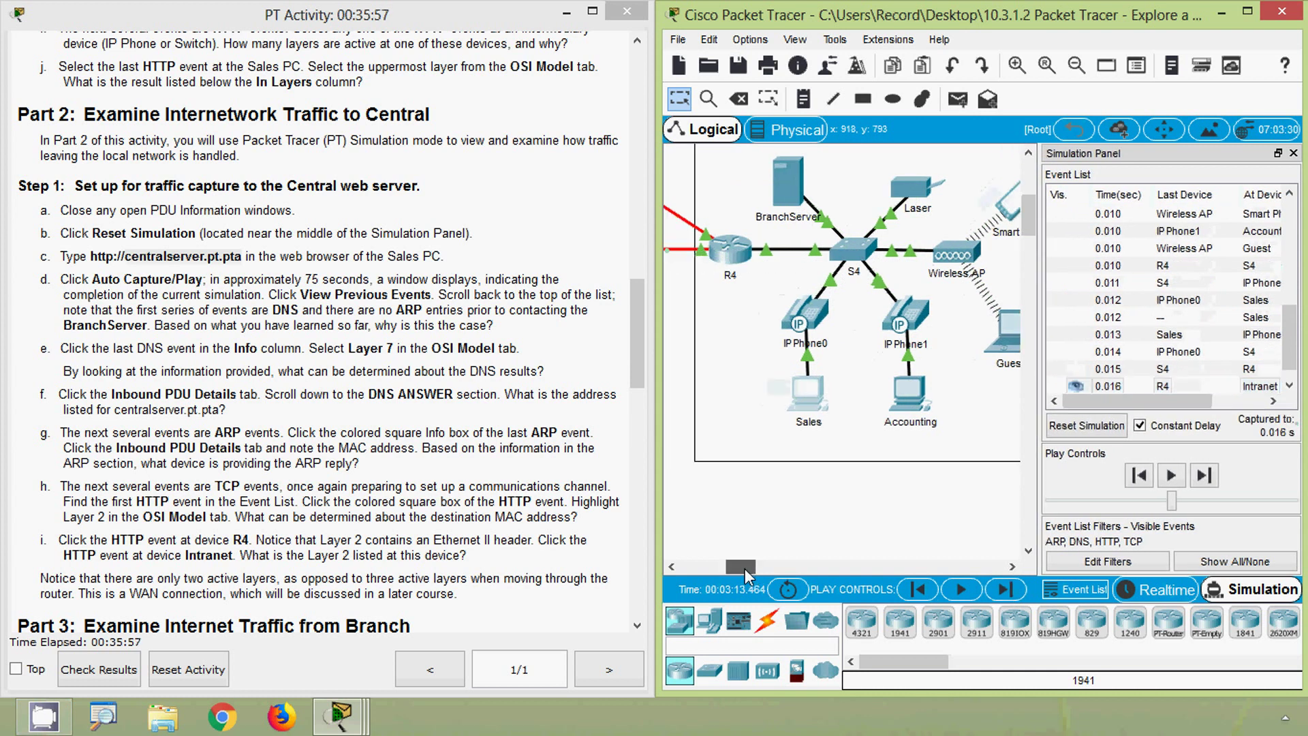
pyautogui.moveTo(749, 567); pyautogui.dragTo(728, 568)
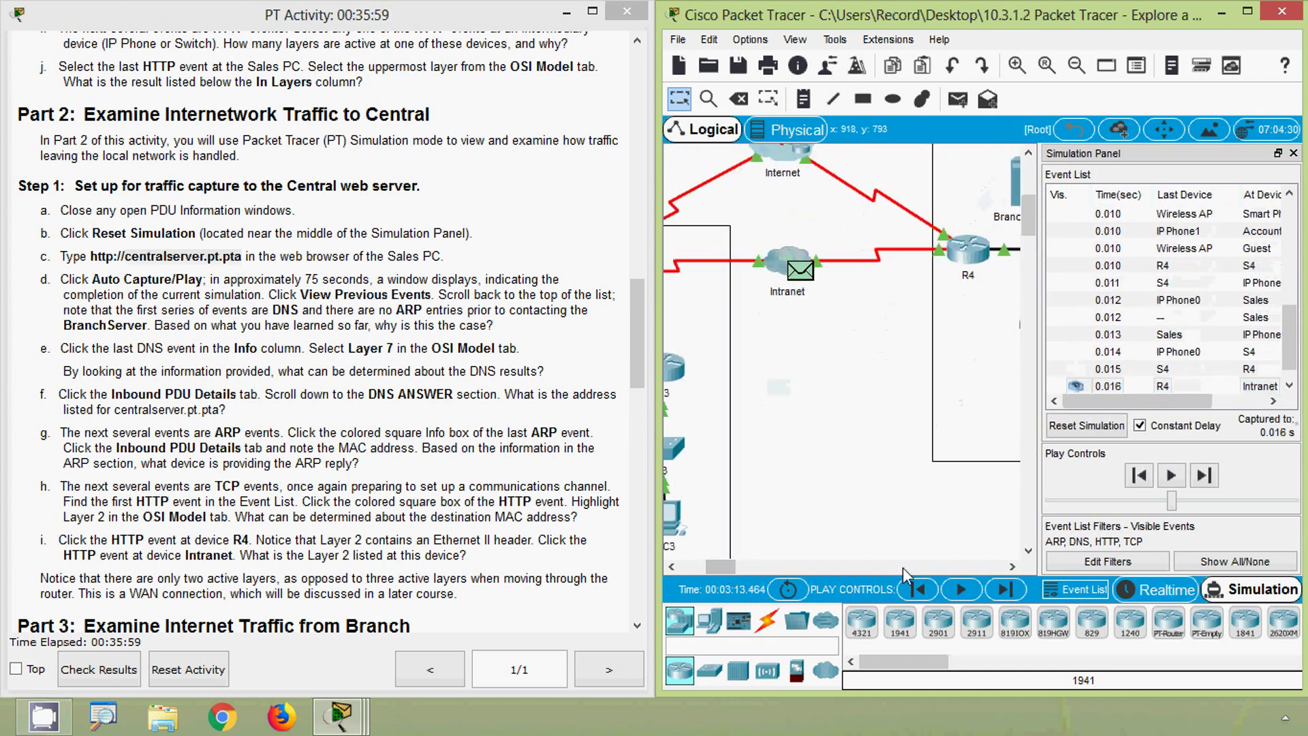
pyautogui.click(1004, 590)
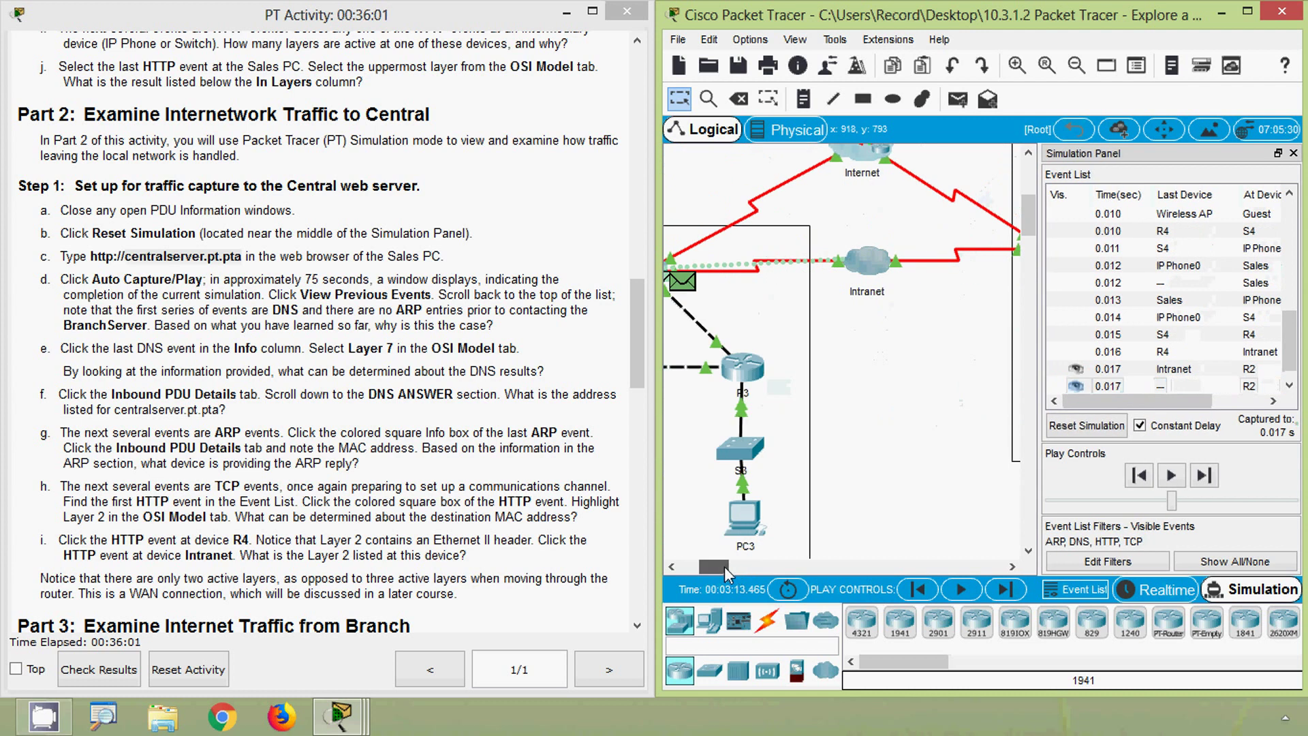
pyautogui.click(997, 594)
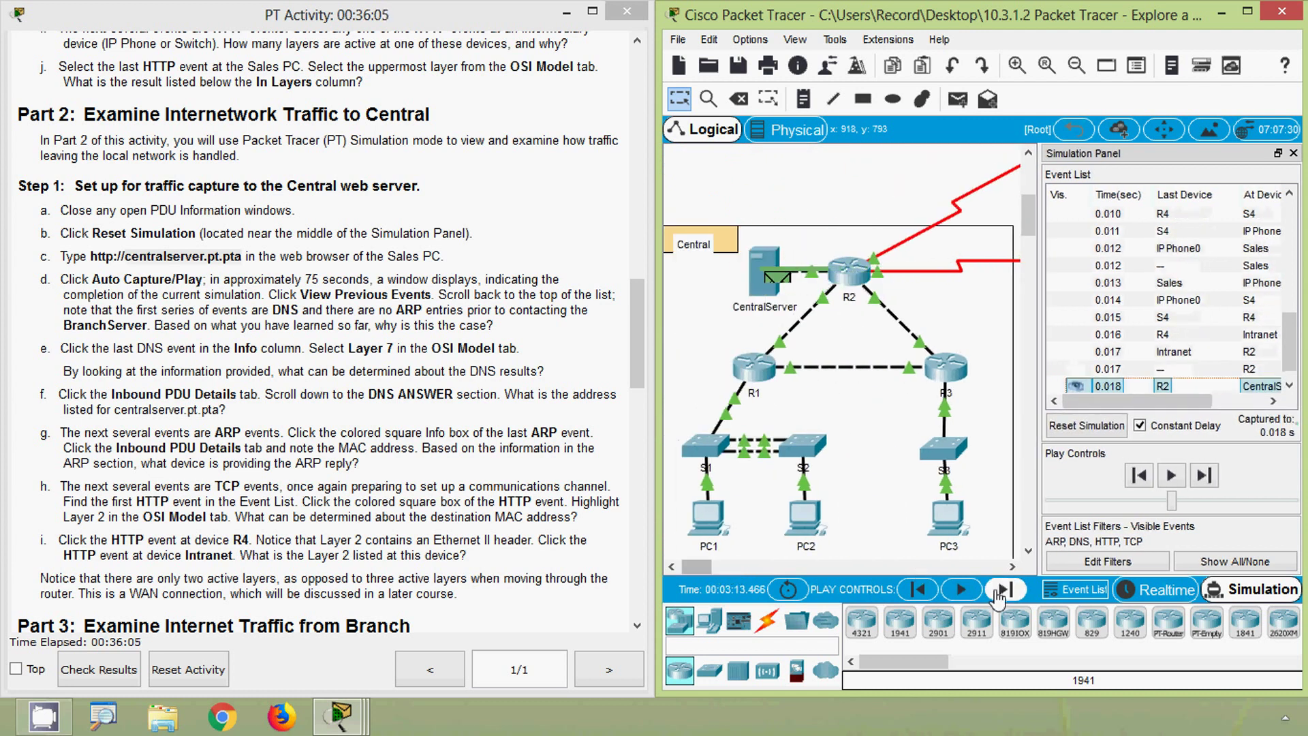
pyautogui.click(996, 594)
pyautogui.click(997, 594)
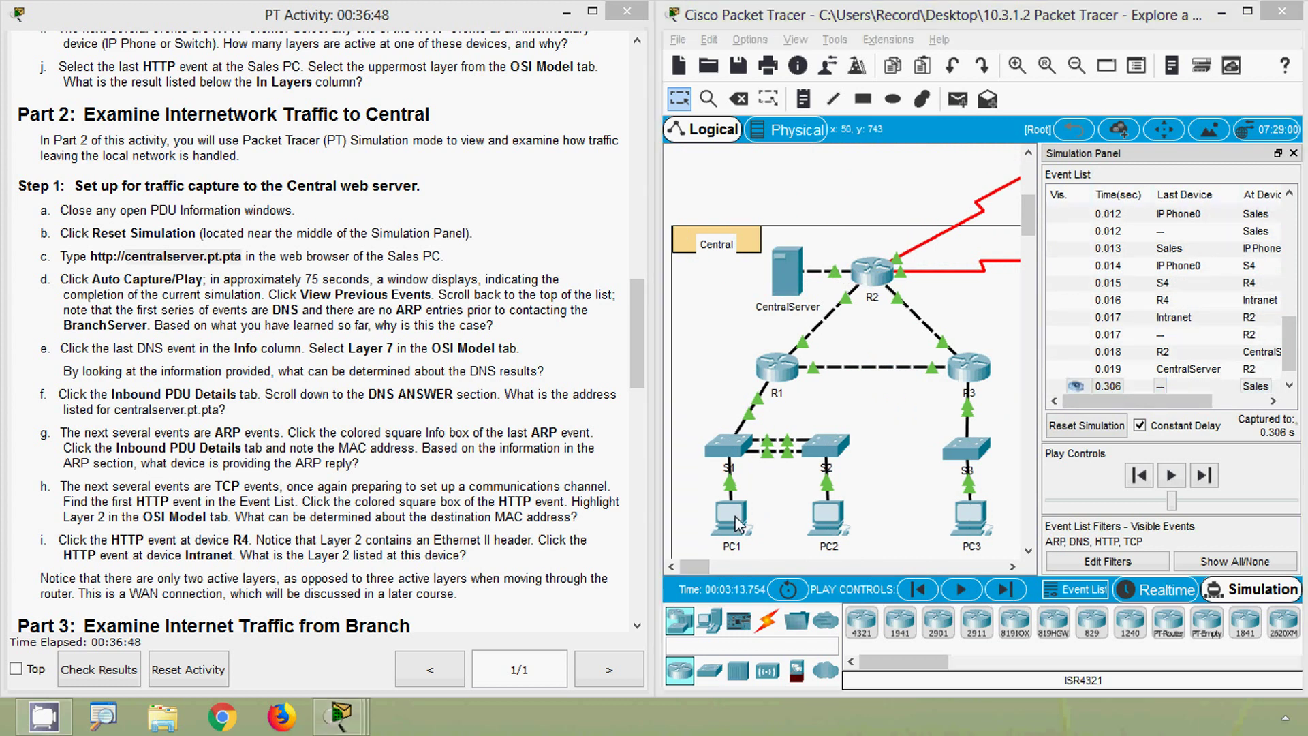
# Return to the Branch network and advance the next TCP segment from Sales across Intranet and R2 to CentralServer.
pyautogui.moveTo(695, 566); pyautogui.dragTo(738, 566)
pyautogui.click(1002, 590)
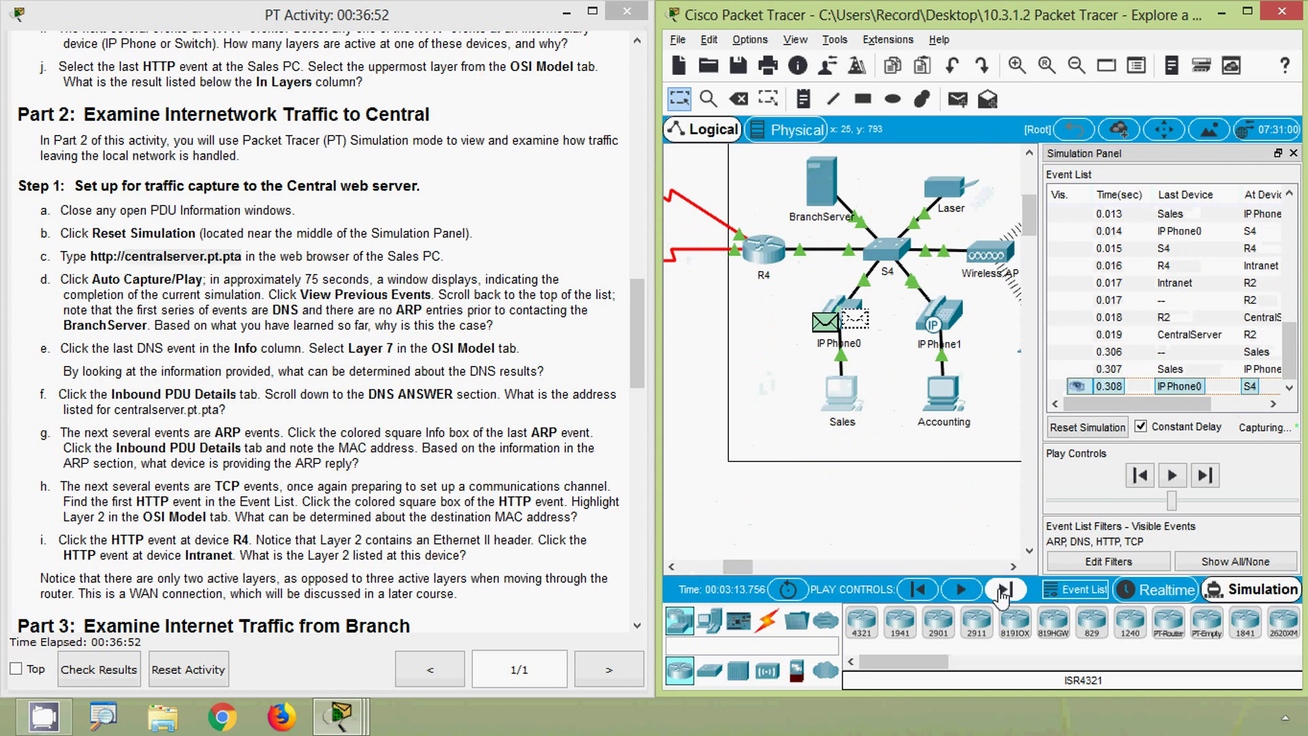
pyautogui.click(1003, 590)
pyautogui.click(1003, 590)
pyautogui.click(1002, 590)
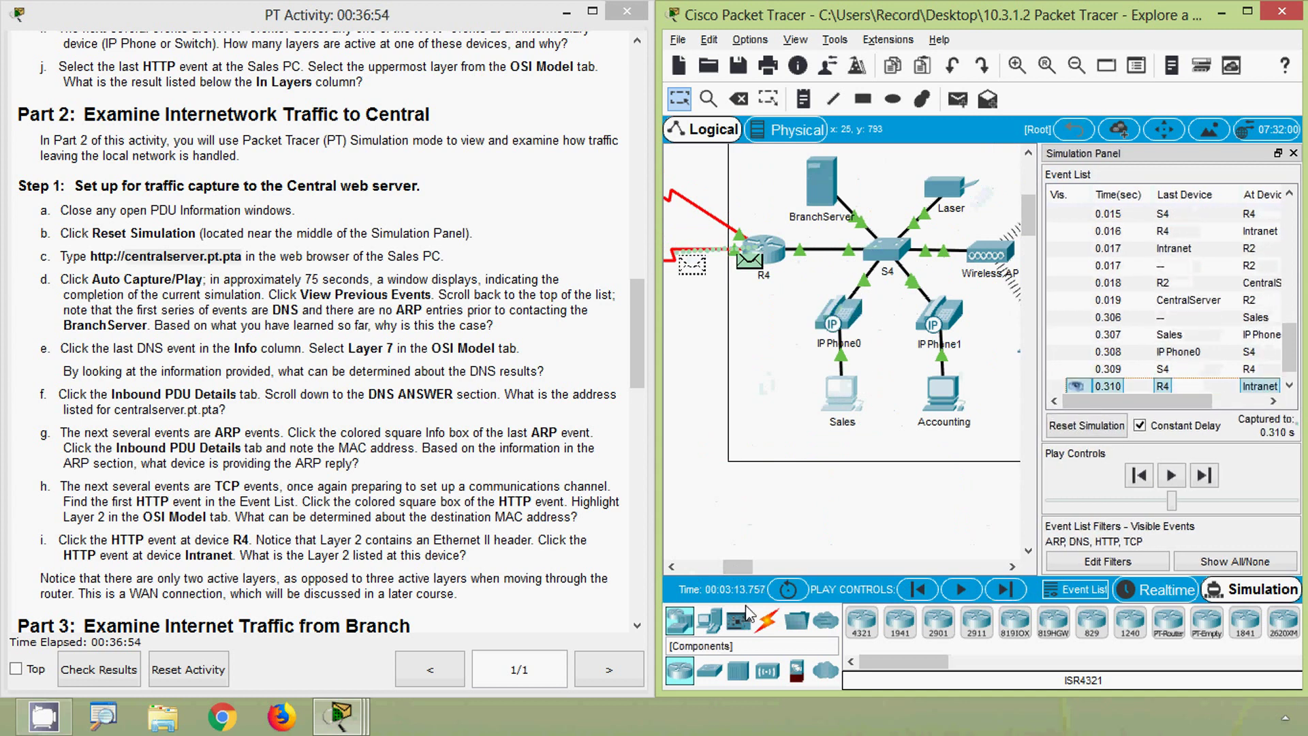
pyautogui.moveTo(738, 566); pyautogui.dragTo(715, 574)
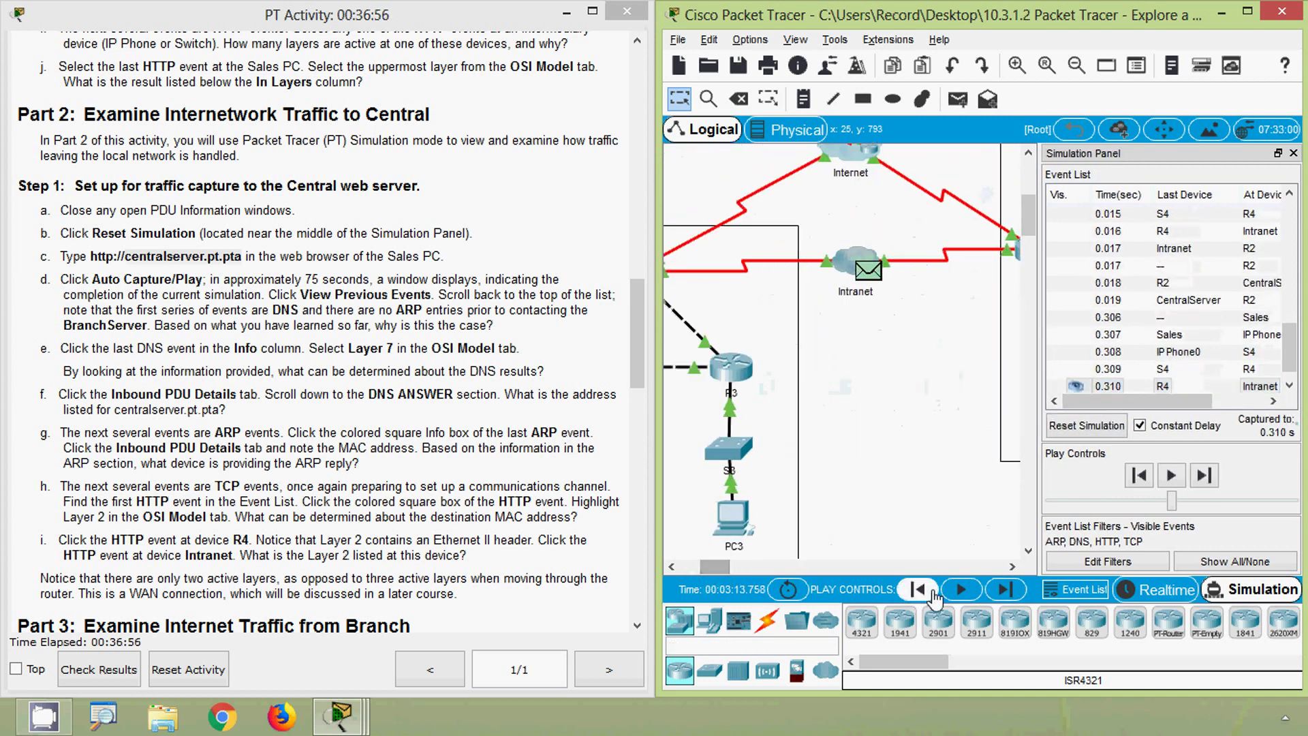
pyautogui.click(1003, 590)
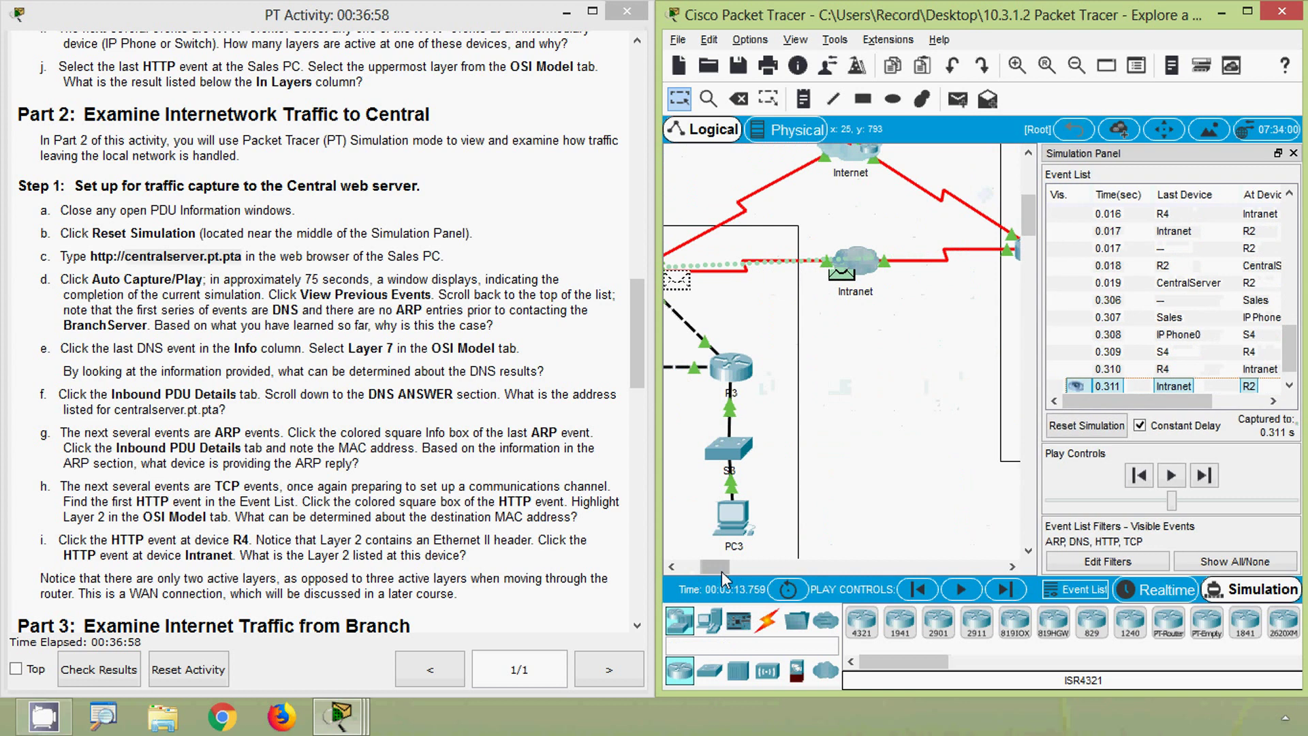
pyautogui.moveTo(723, 574); pyautogui.dragTo(702, 576)
pyautogui.click(1004, 590)
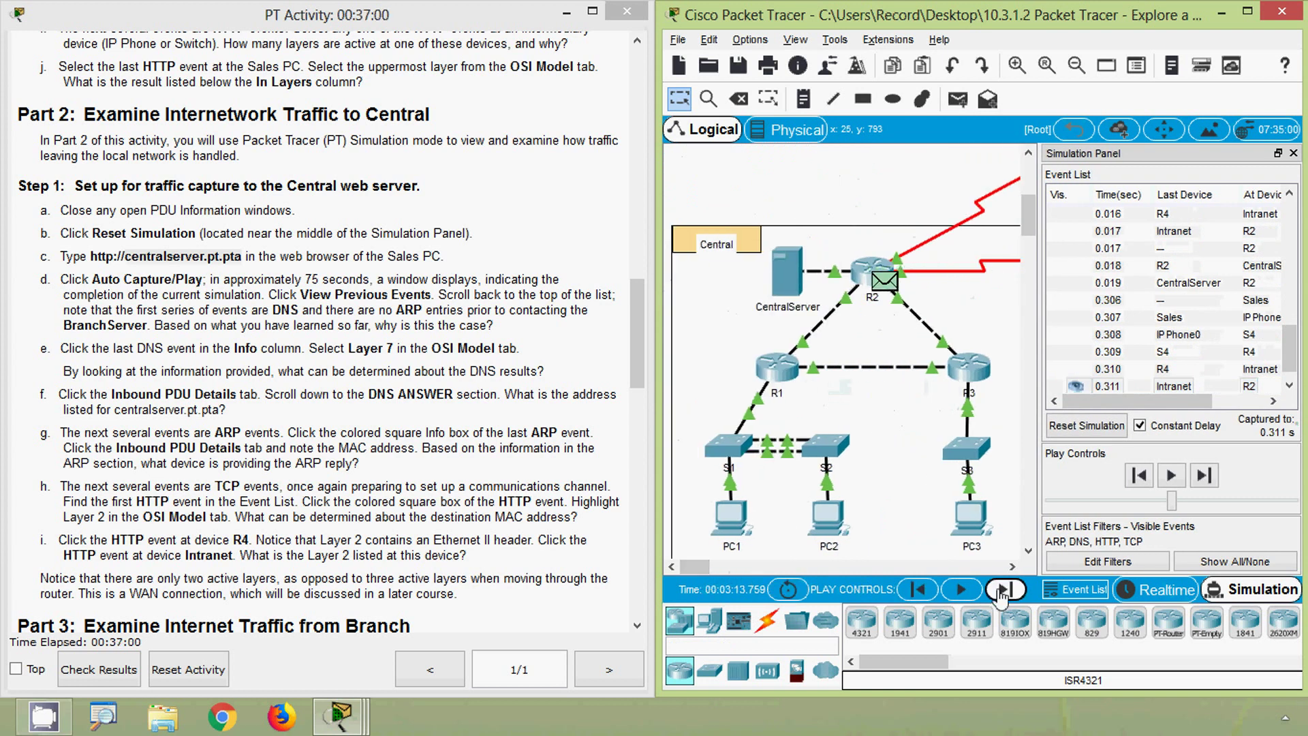
# Advance the capture to follow CentralServer's TCP reply through R2, Intranet and R4 back to Sales.
pyautogui.click(1002, 591)
pyautogui.click(1002, 591)
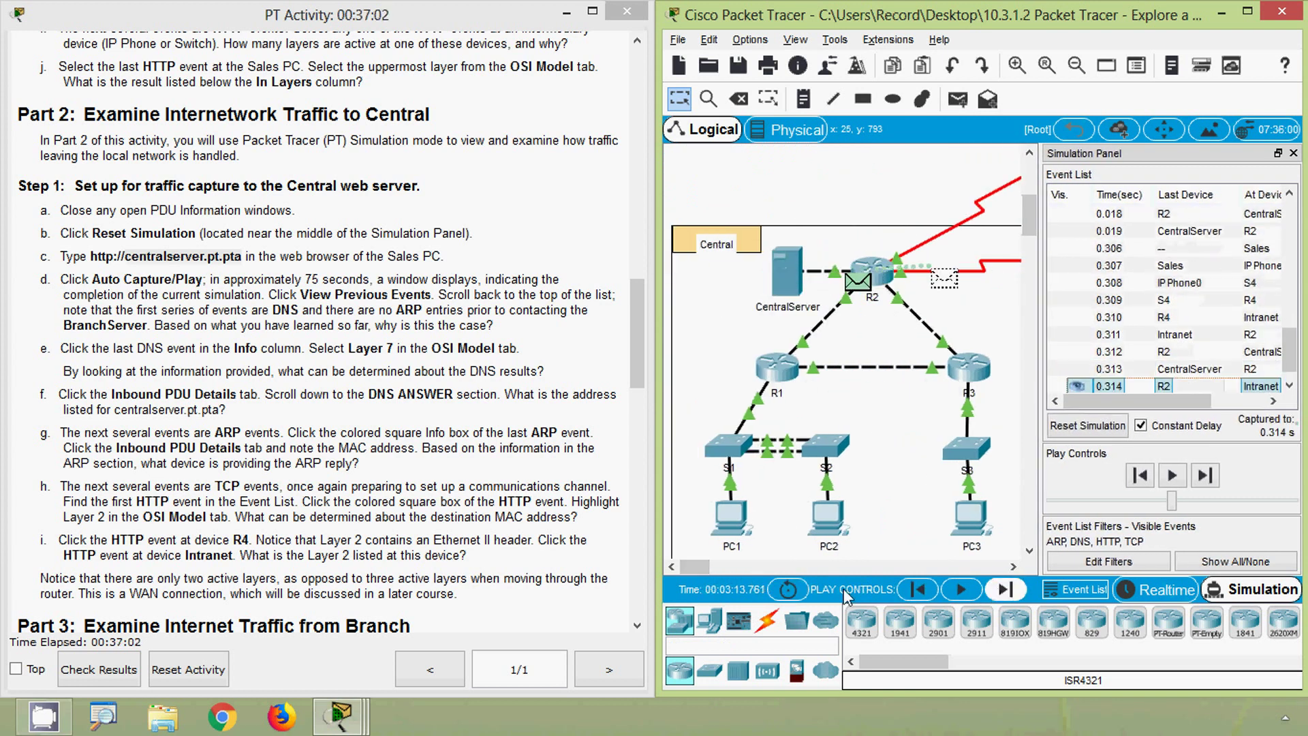
pyautogui.moveTo(704, 576); pyautogui.dragTo(749, 571)
pyautogui.click(1004, 590)
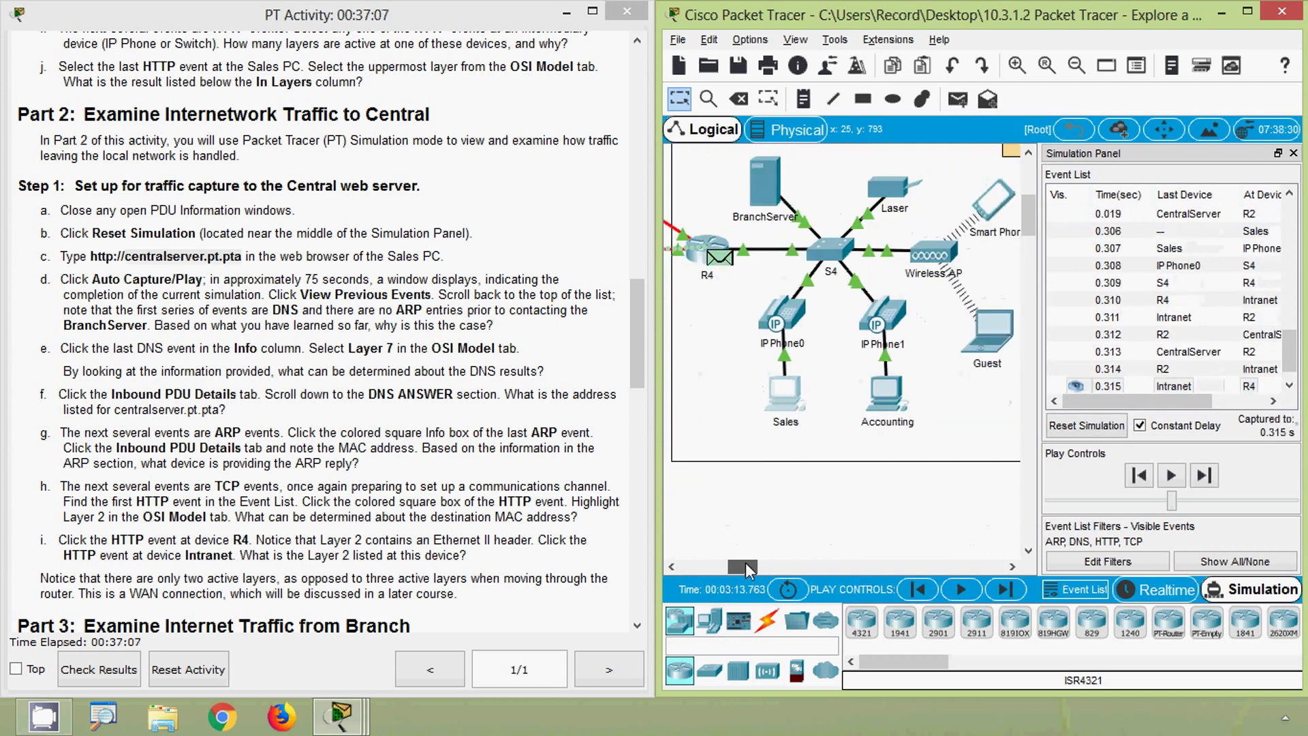
pyautogui.click(1006, 590)
pyautogui.click(1008, 592)
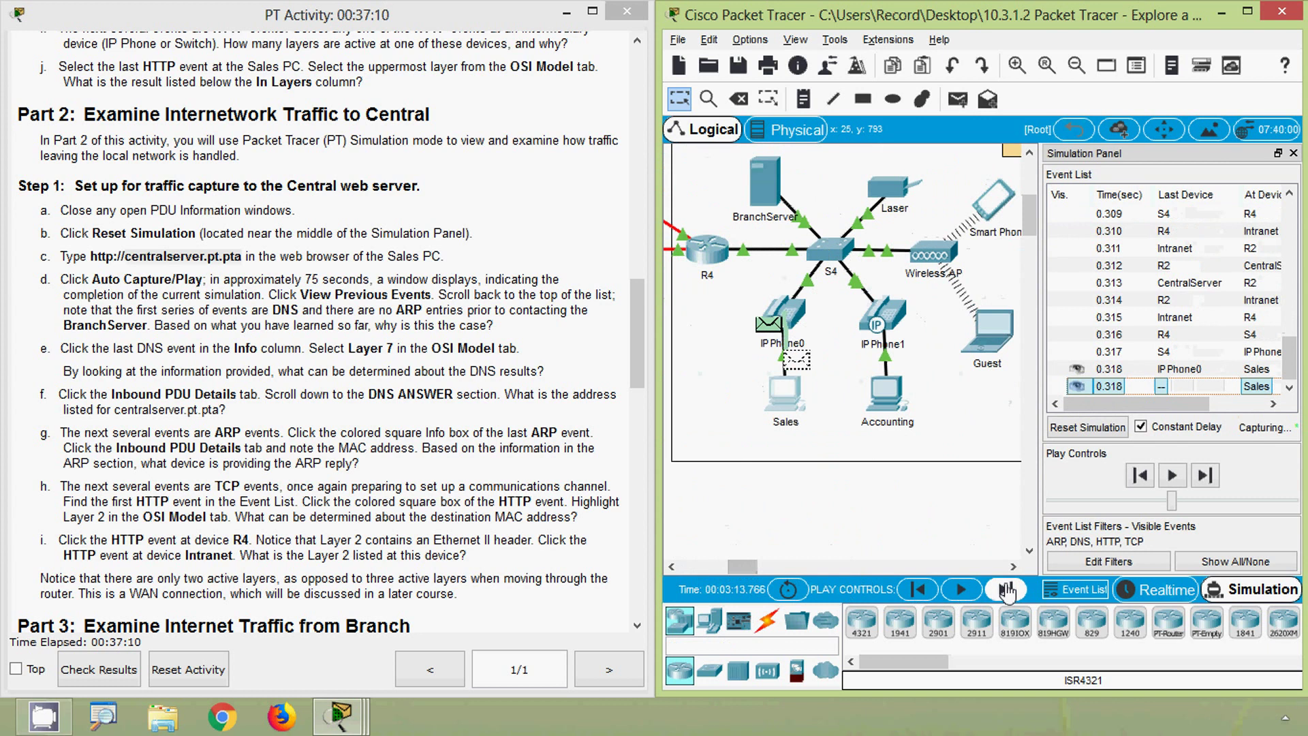
# Advance the capture to follow the HTTP request from Sales through R4, Intranet and R2 to CentralServer.
pyautogui.click(1008, 592)
pyautogui.click(1008, 592)
pyautogui.click(1009, 592)
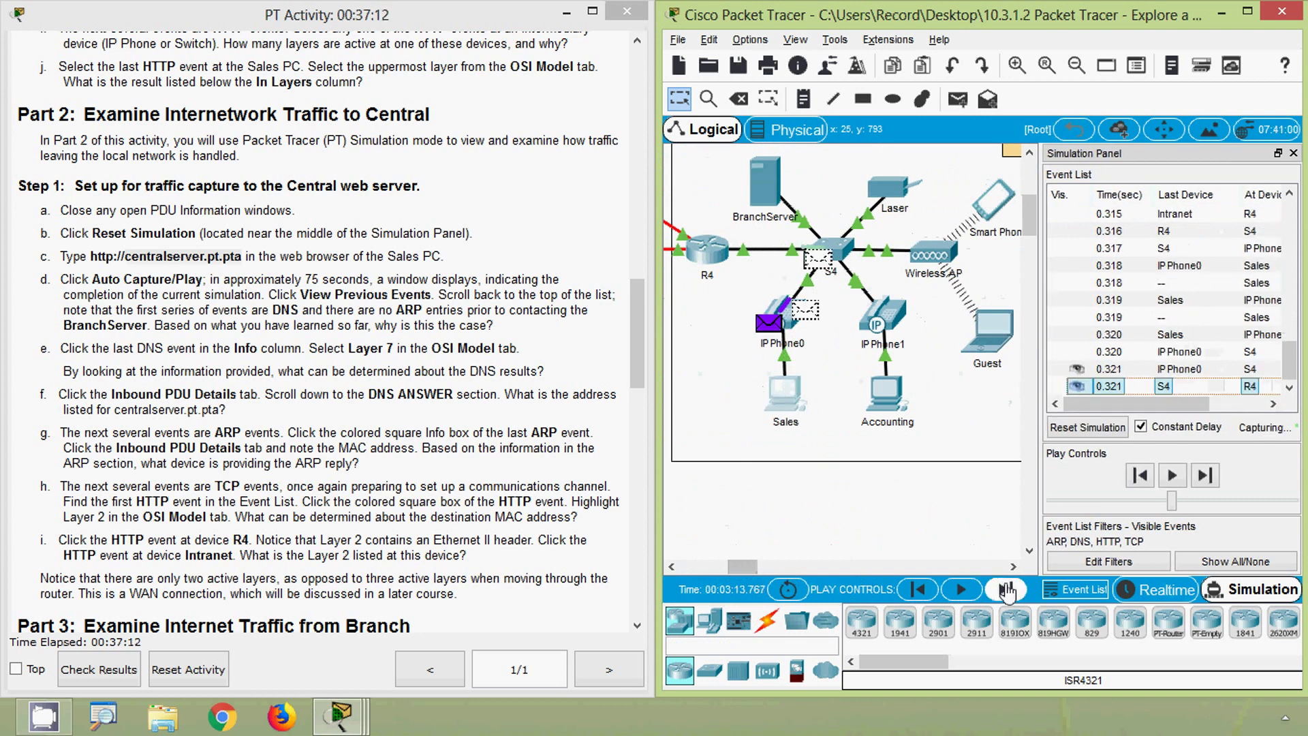
pyautogui.click(1008, 592)
pyautogui.moveTo(752, 566); pyautogui.dragTo(710, 575)
pyautogui.click(1005, 589)
pyautogui.click(1006, 589)
pyautogui.click(1005, 589)
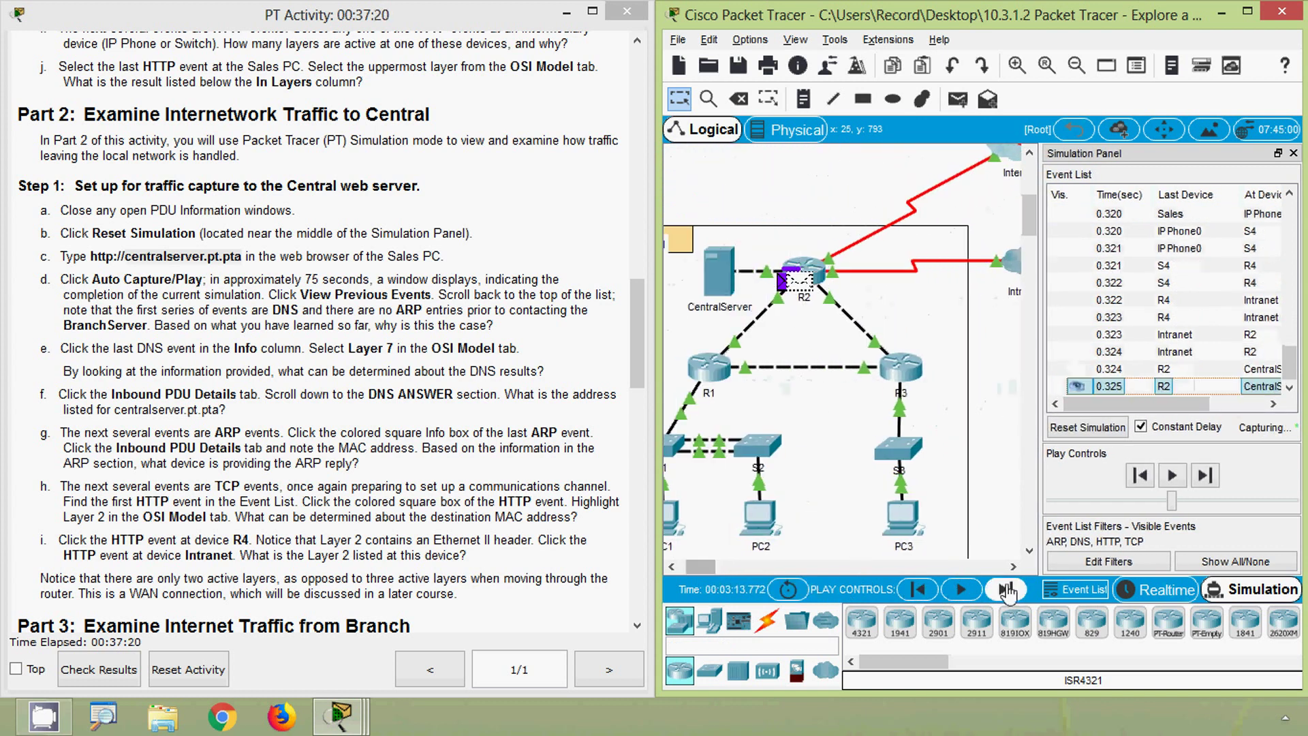
# Advance the capture to follow CentralServer's HTTP response through R2, Intranet and R4 back to Sales.
pyautogui.click(1005, 589)
pyautogui.click(1006, 589)
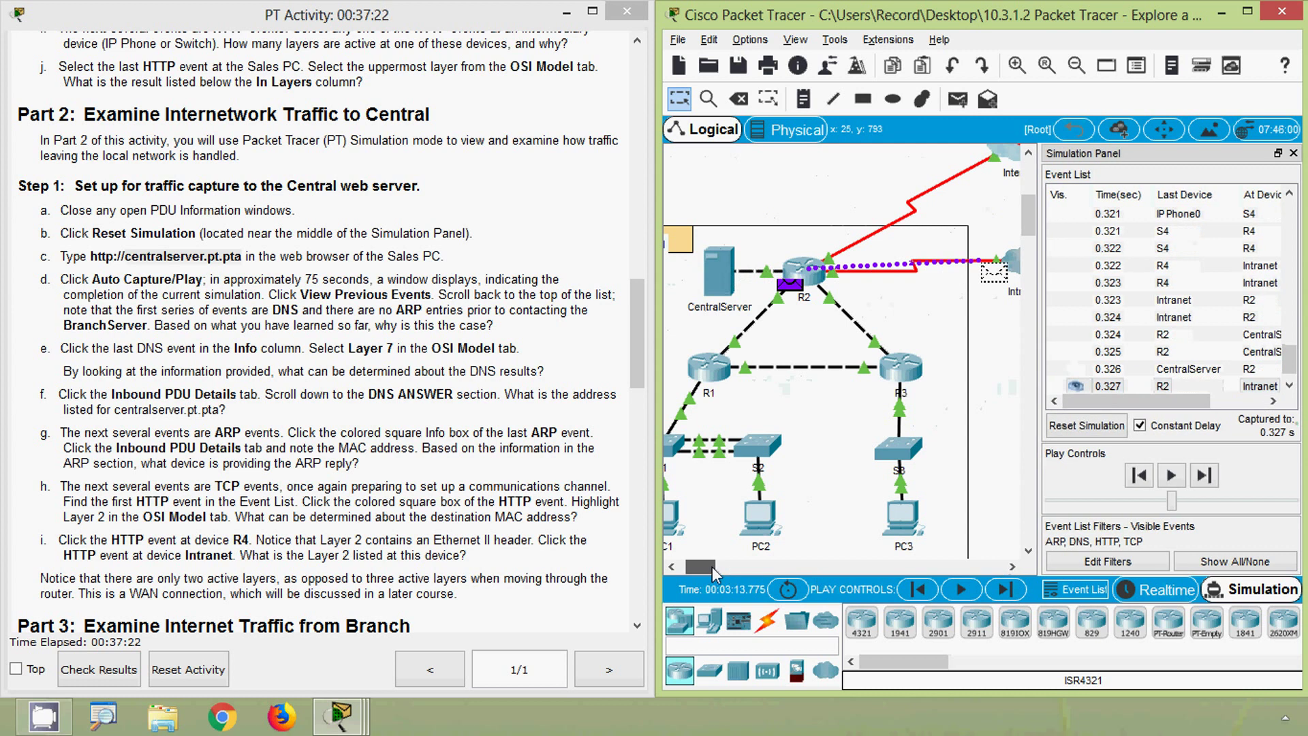
pyautogui.click(835, 567)
pyautogui.click(999, 590)
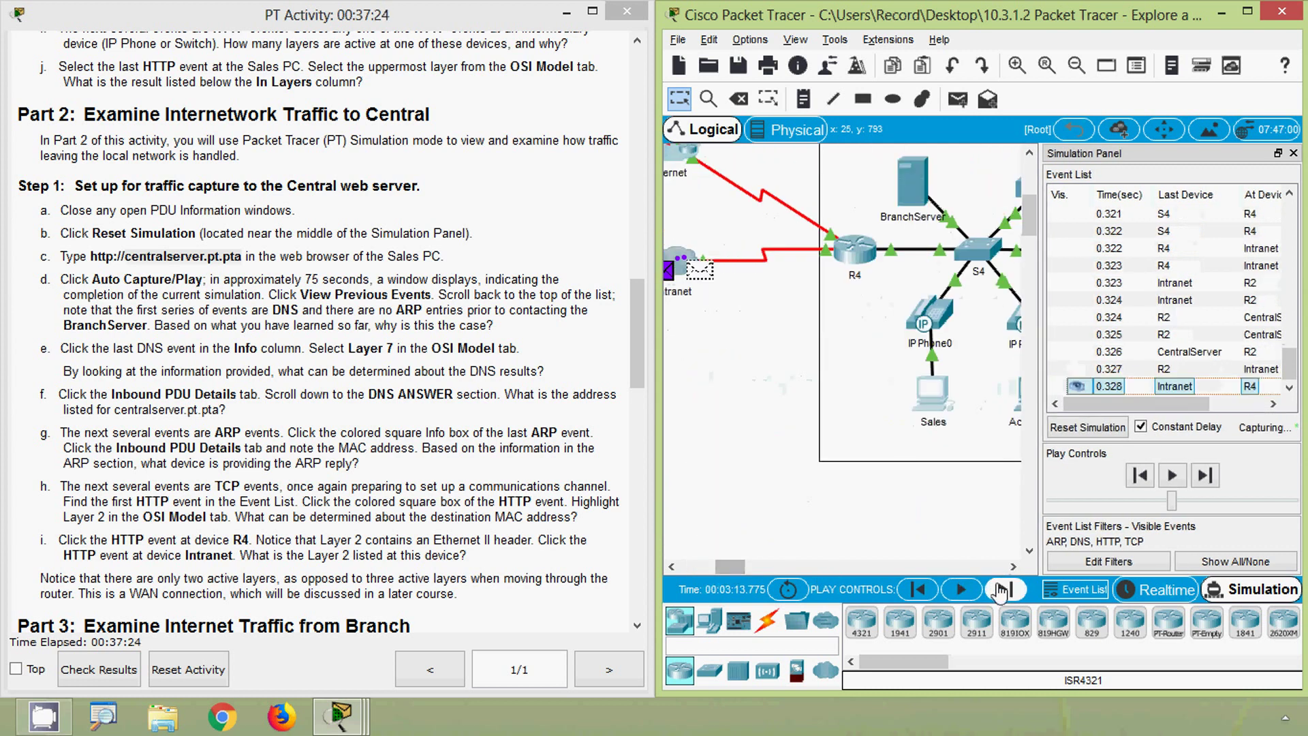
pyautogui.click(1000, 590)
pyautogui.click(1000, 590)
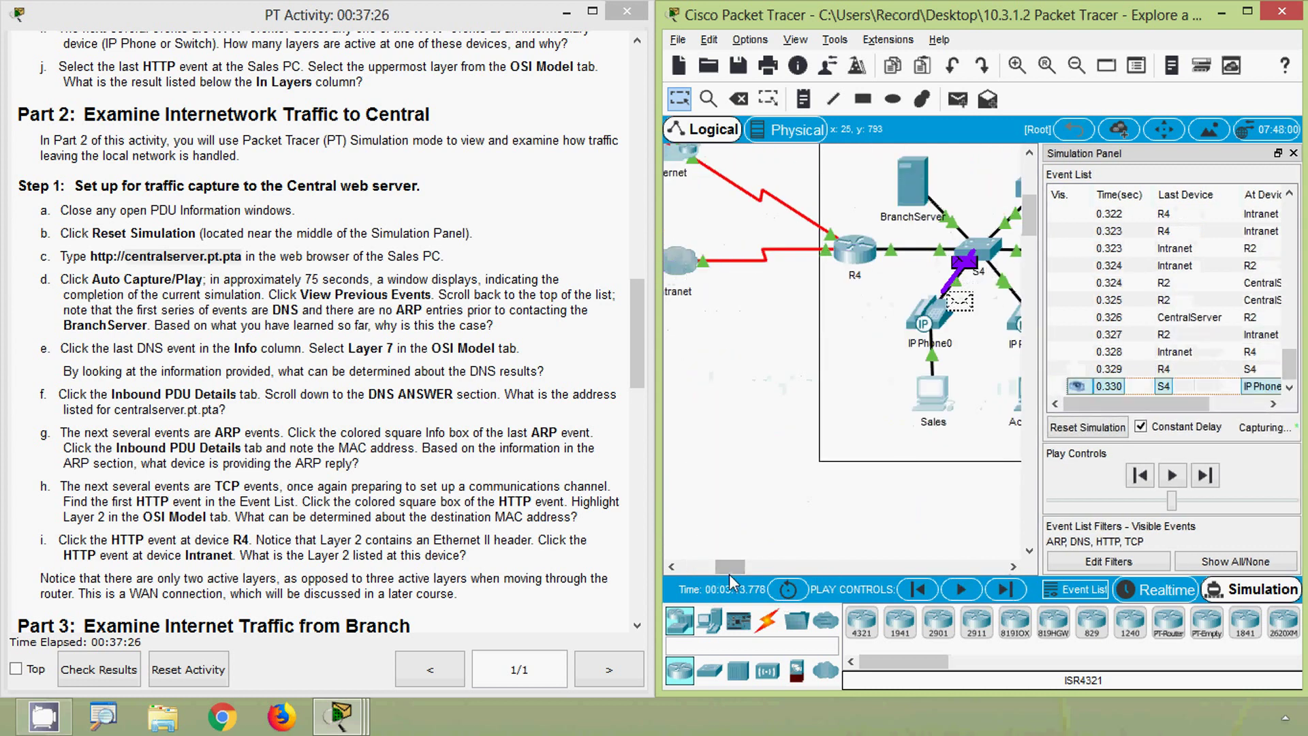
pyautogui.moveTo(730, 566); pyautogui.dragTo(739, 566)
pyautogui.click(999, 592)
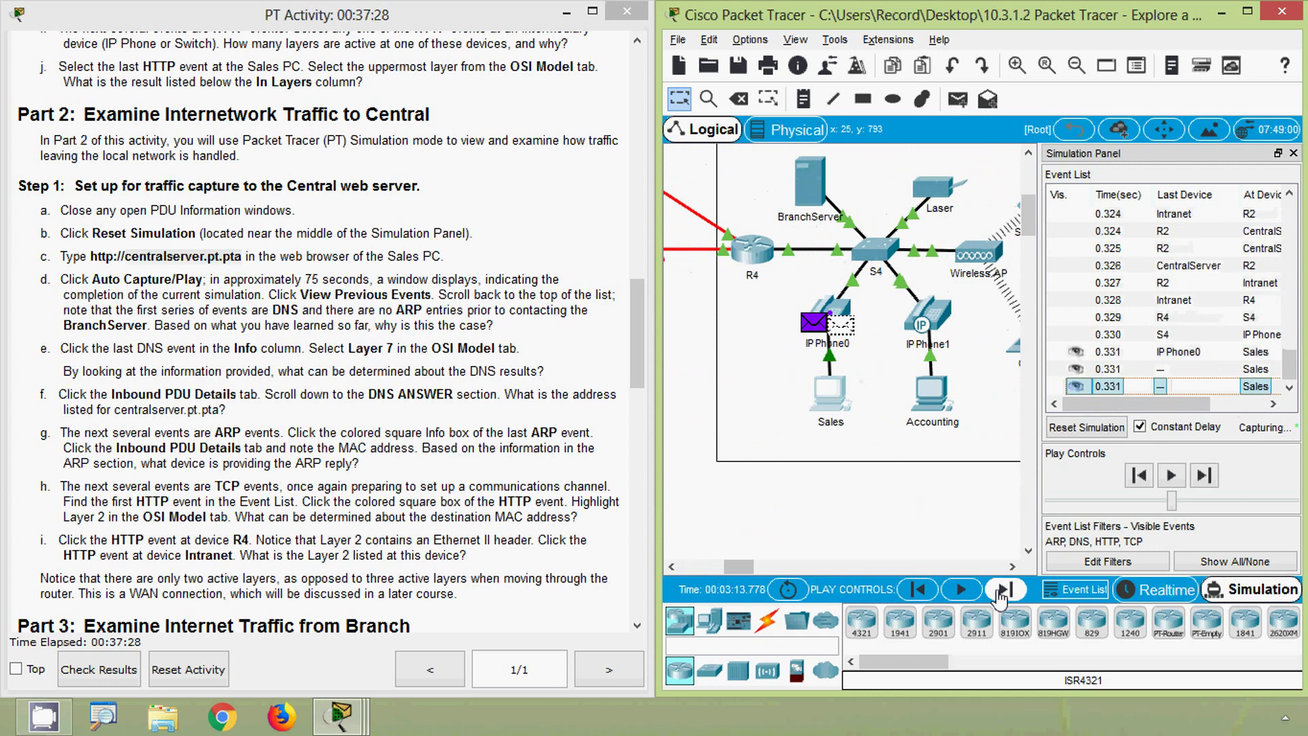
# Keep advancing the capture through the second DNS exchange between Sales and BranchServer and the parallel TCP traffic with CentralServer.
pyautogui.click(1000, 591)
pyautogui.click(1001, 590)
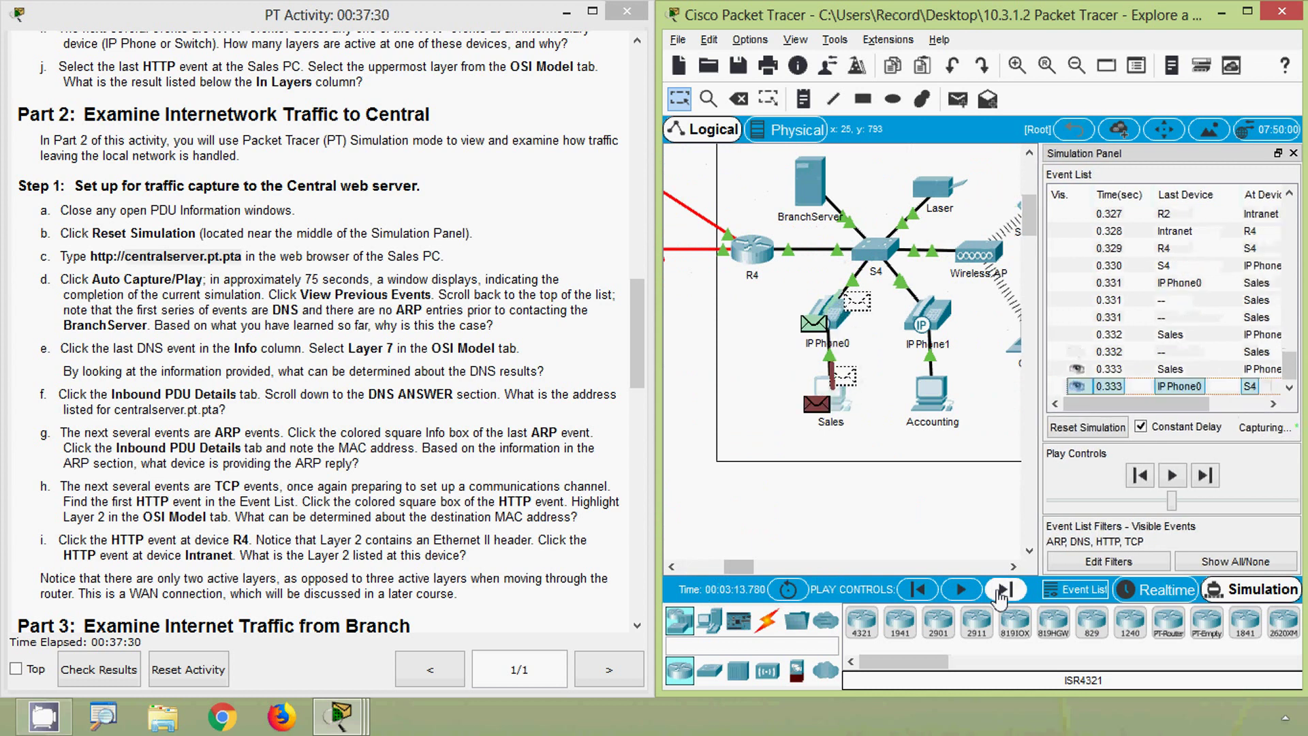
pyautogui.click(1001, 590)
pyautogui.click(1001, 590)
pyautogui.click(1000, 592)
pyautogui.click(1000, 592)
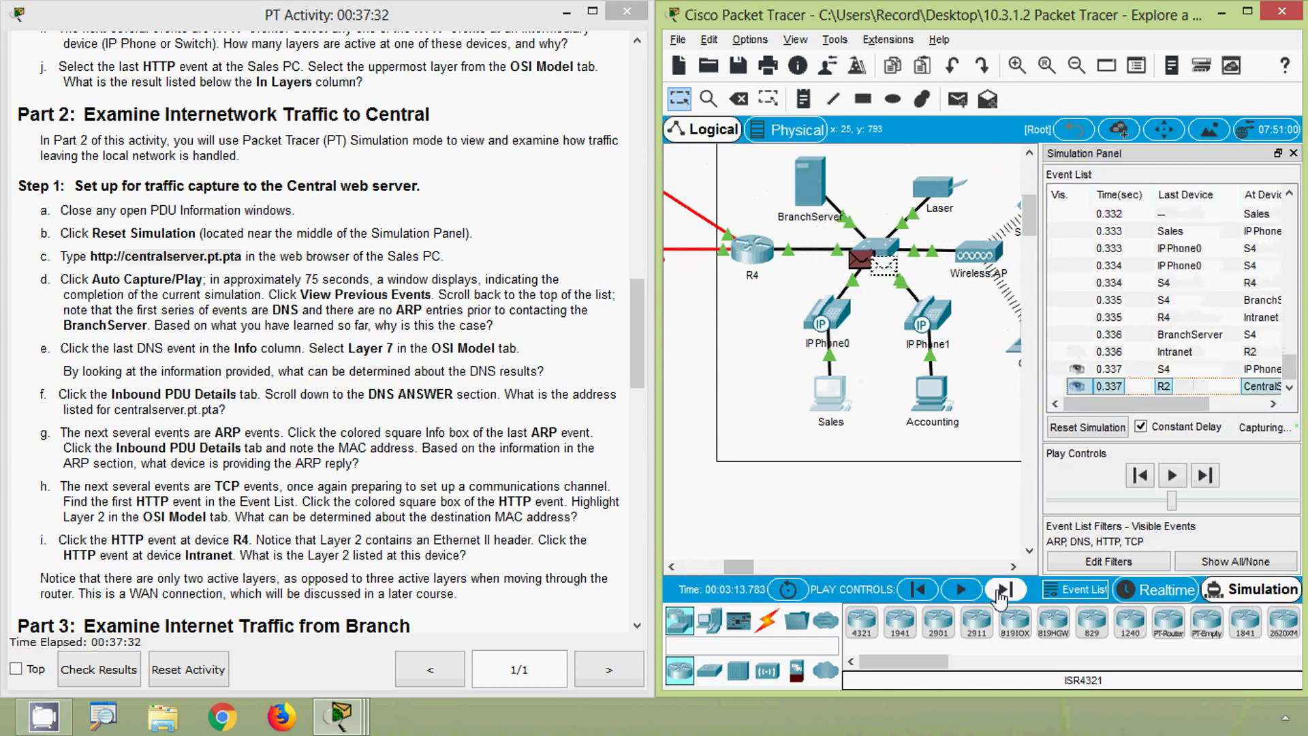
pyautogui.click(1000, 592)
pyautogui.click(1000, 592)
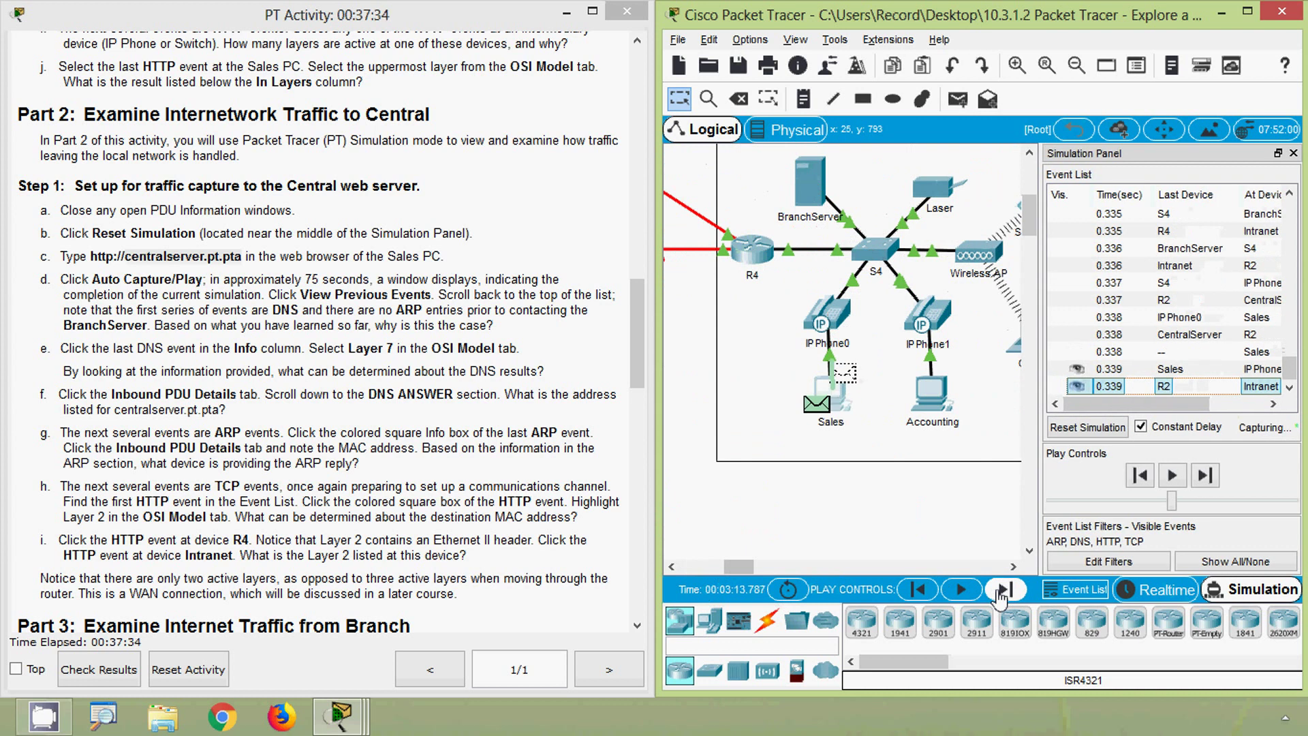
# Advance the capture to 0.350 s, following the packets between Sales and CentralServer through R4, Intranet and R2.
pyautogui.click(1000, 591)
pyautogui.click(1000, 592)
pyautogui.click(1000, 591)
pyautogui.click(1000, 592)
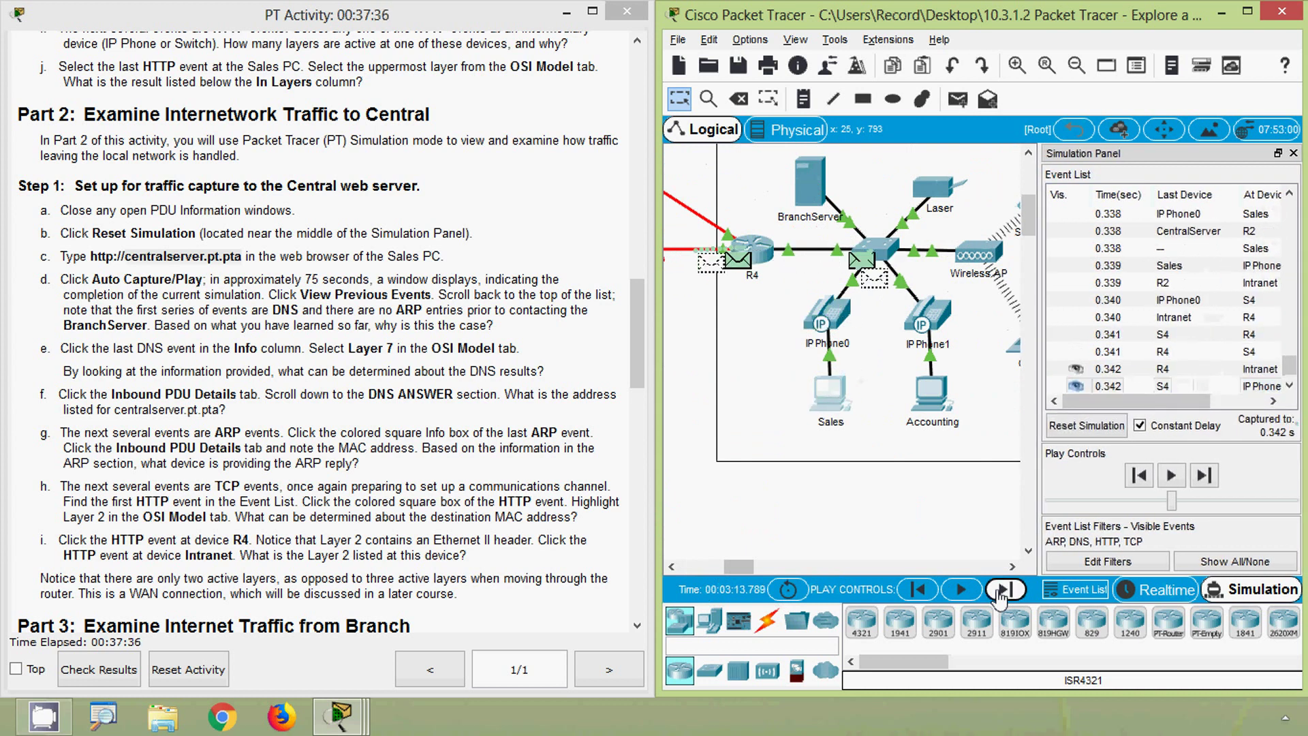
pyautogui.click(1000, 591)
pyautogui.click(1000, 591)
pyautogui.click(1000, 591)
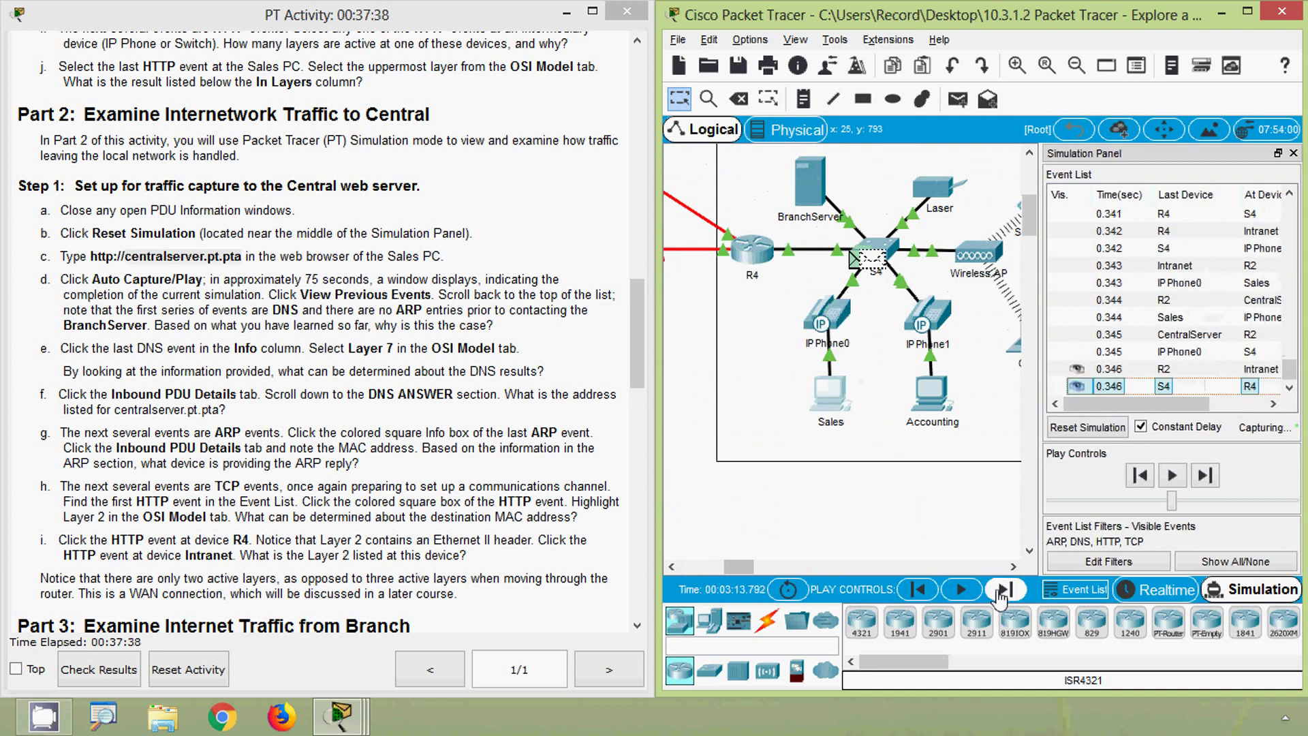
pyautogui.click(1000, 591)
pyautogui.click(1000, 591)
pyautogui.click(1000, 592)
pyautogui.click(1000, 591)
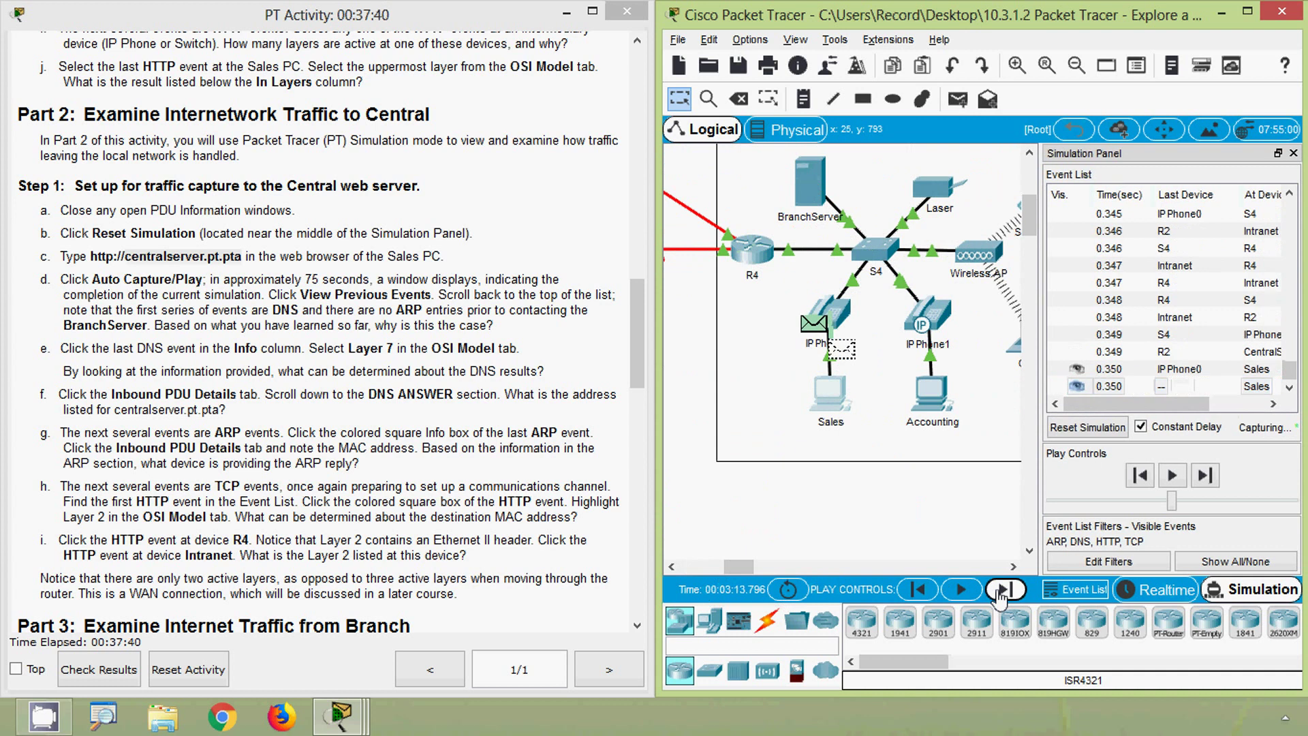
# Advance the capture to follow the HTTP and TCP packets from Sales through S4, R4, Intranet and R2 to CentralServer.
pyautogui.click(1000, 591)
pyautogui.click(1000, 591)
pyautogui.click(1000, 591)
pyautogui.click(1000, 592)
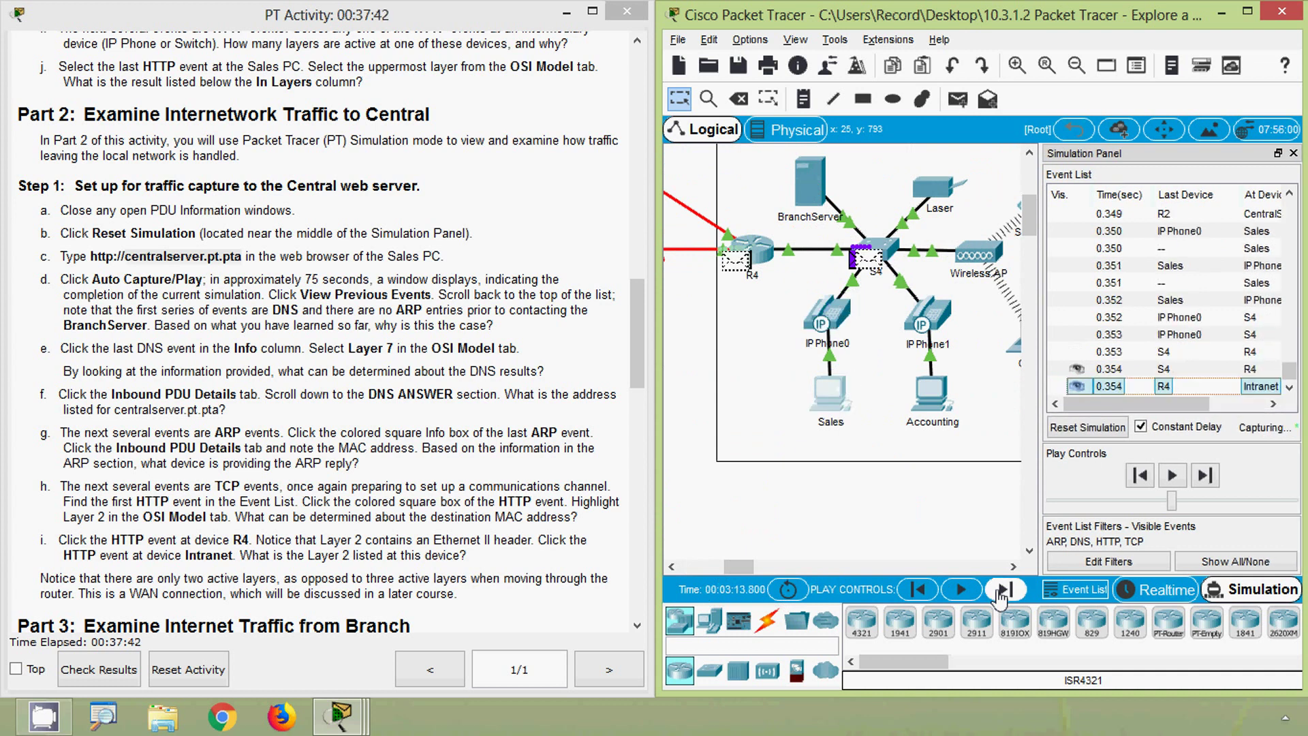
pyautogui.click(1000, 591)
pyautogui.click(1000, 591)
pyautogui.click(1000, 591)
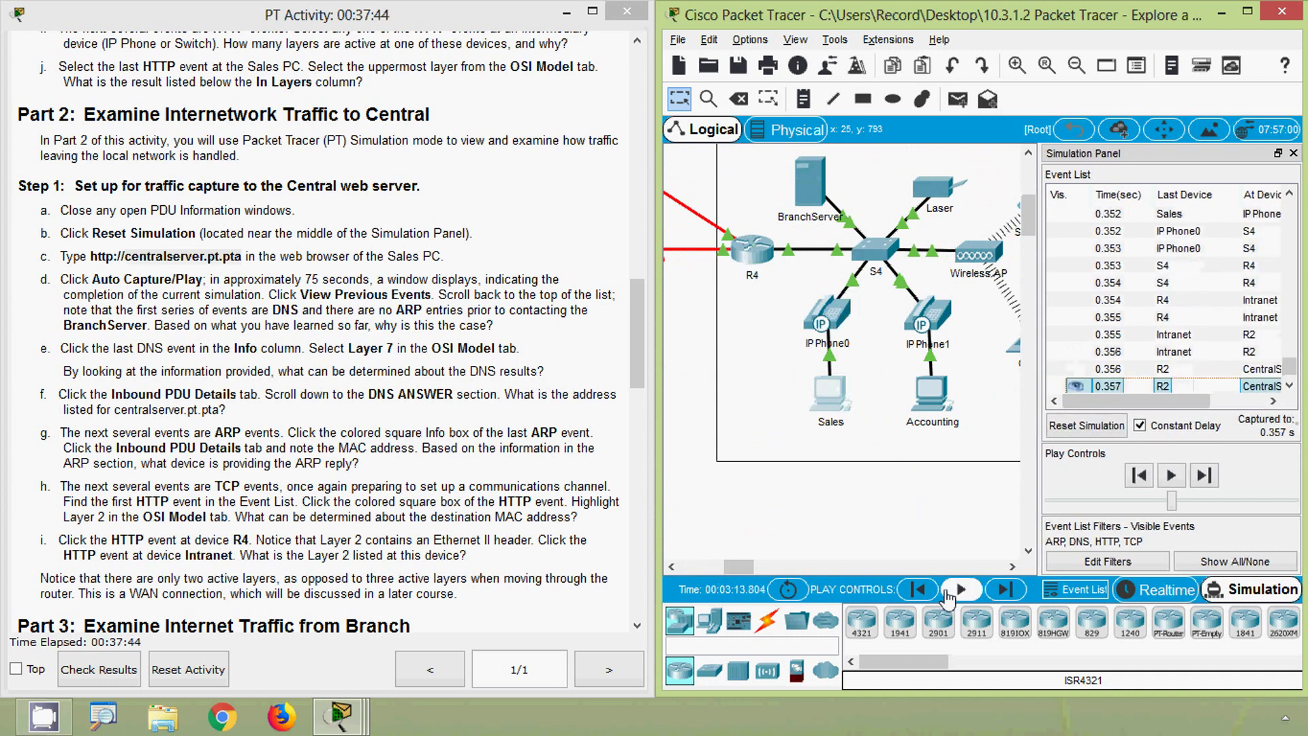
# Review the first DNS events in the event list, tracing the path between Sales and BranchServer in the topology.
pyautogui.moveTo(739, 570); pyautogui.dragTo(696, 569)
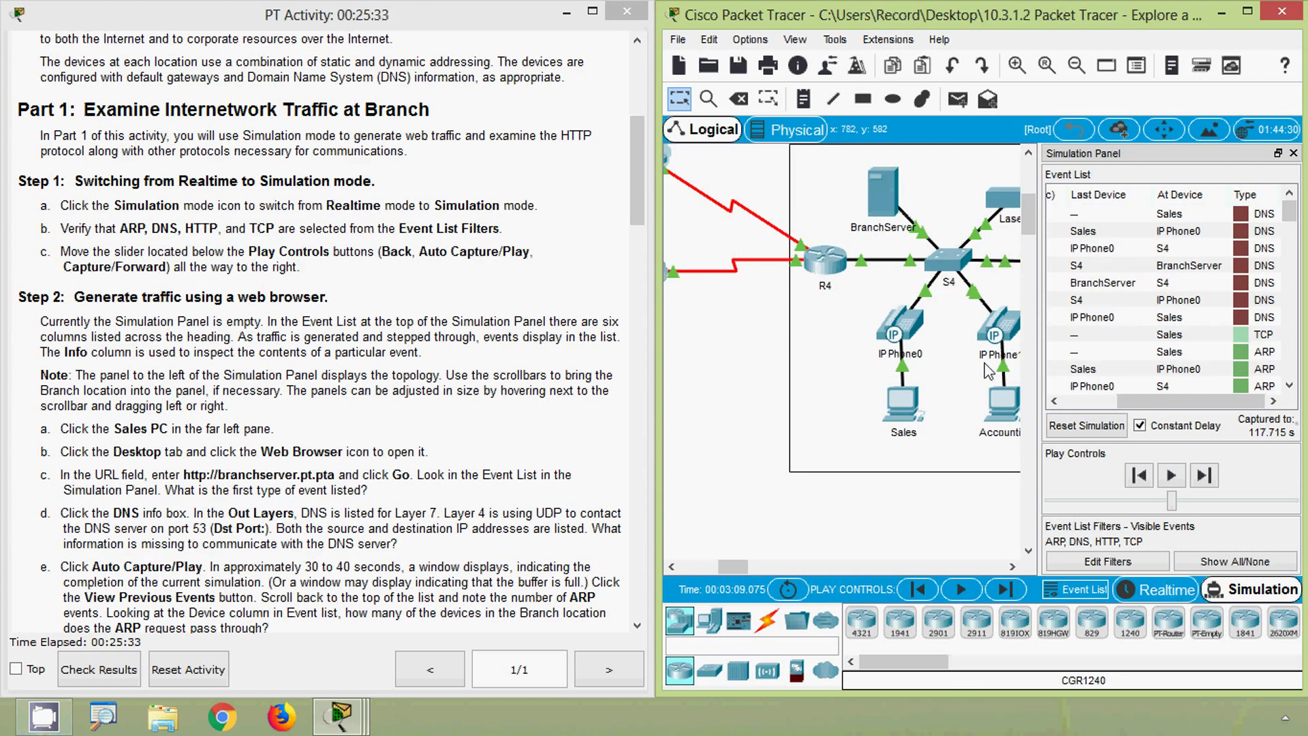
pyautogui.click(1222, 266)
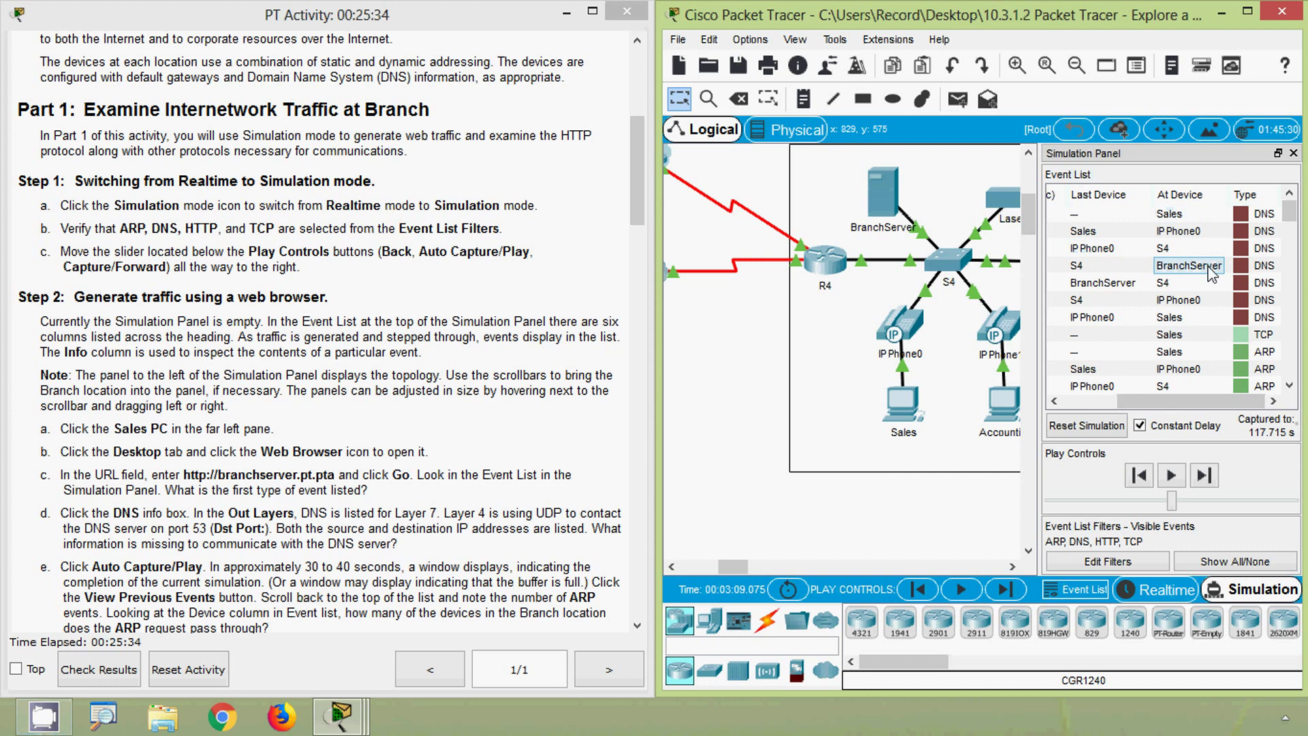
pyautogui.click(1257, 265)
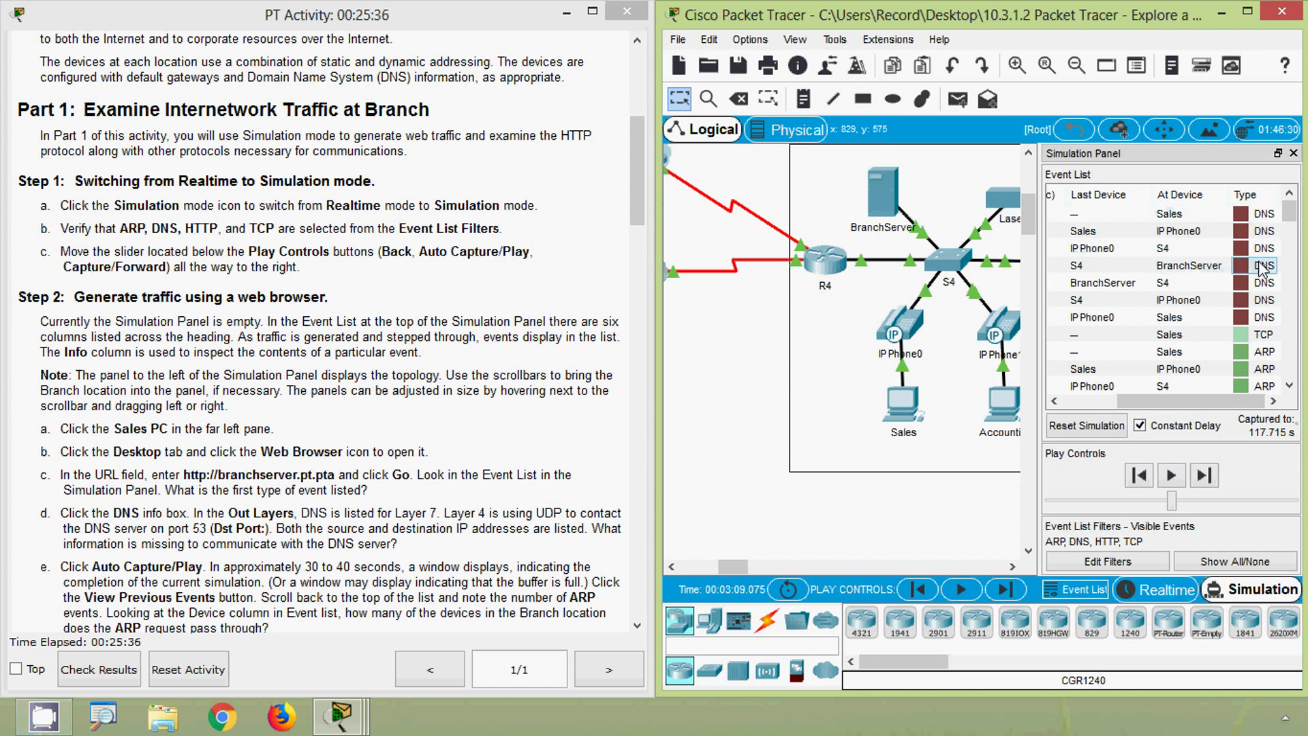
pyautogui.press('Up')
pyautogui.press('Down')
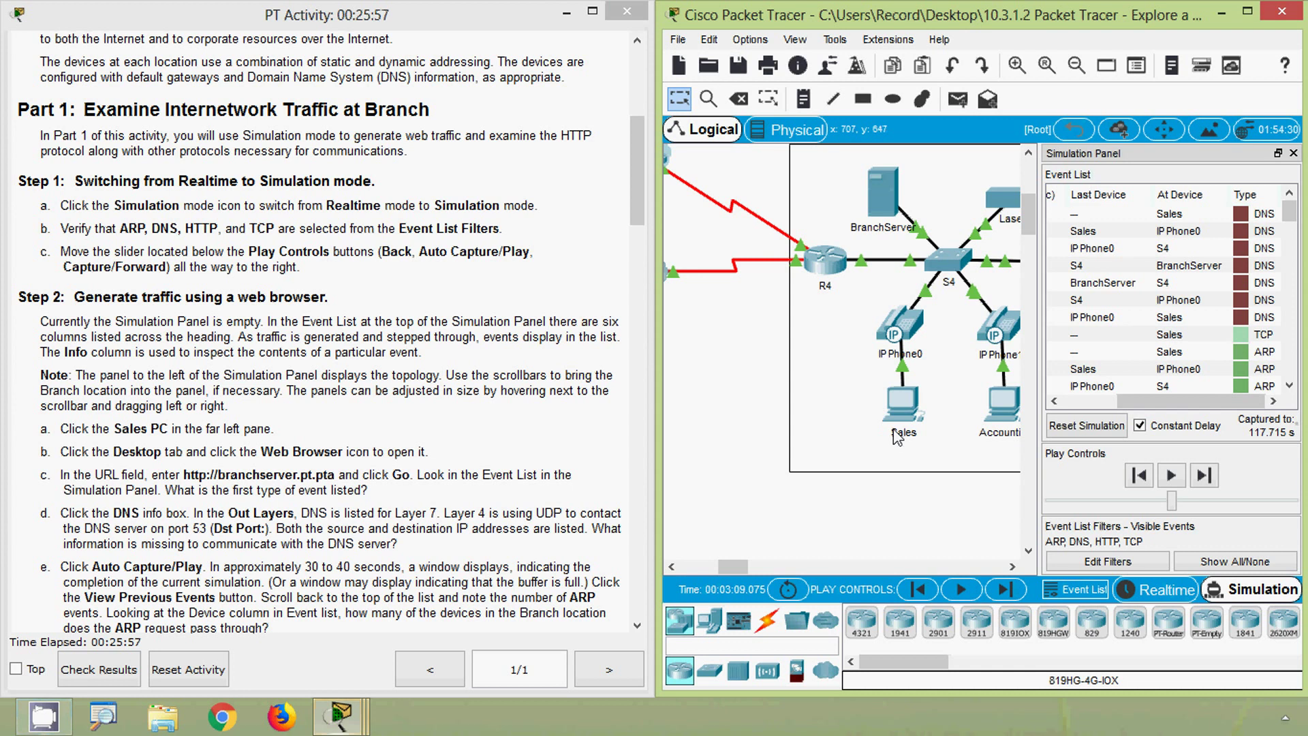
pyautogui.moveTo(897, 434)
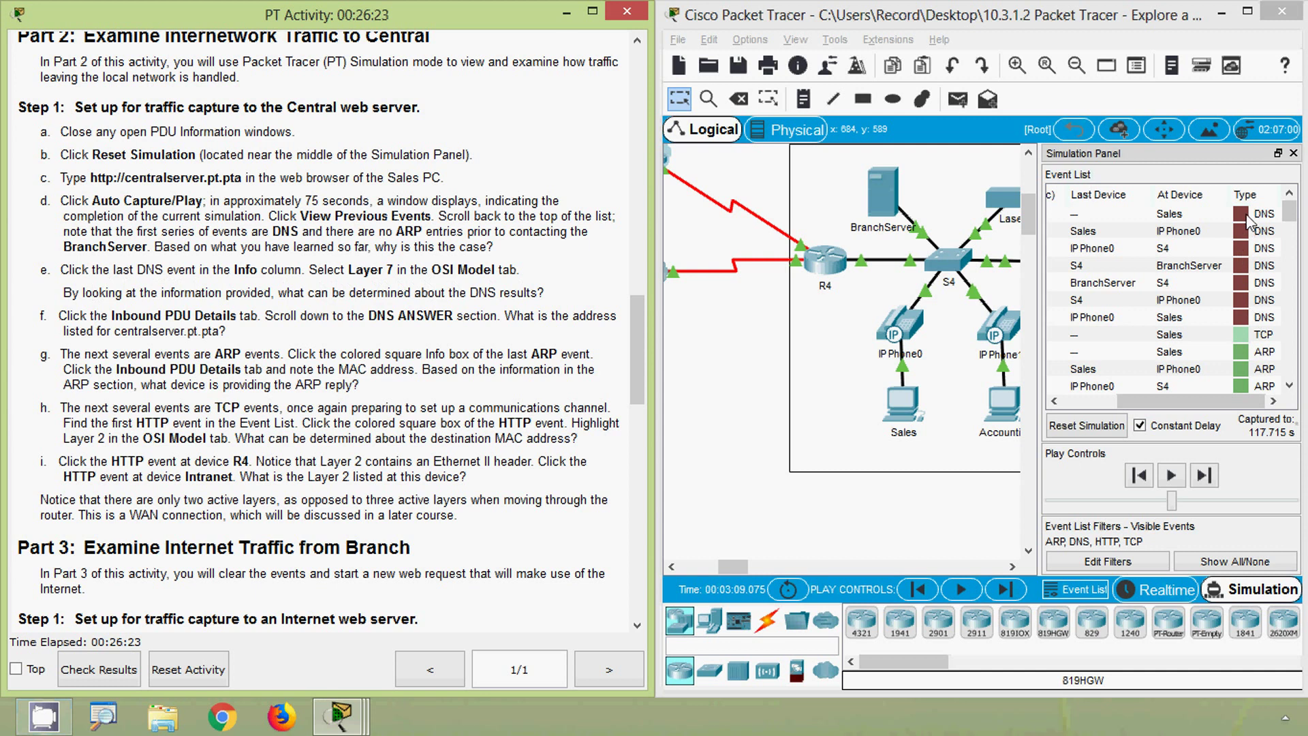
# Open the last DNS event at Sales in the first series and examine Layer 7 of its inbound OSI model.
pyautogui.click(1239, 320)
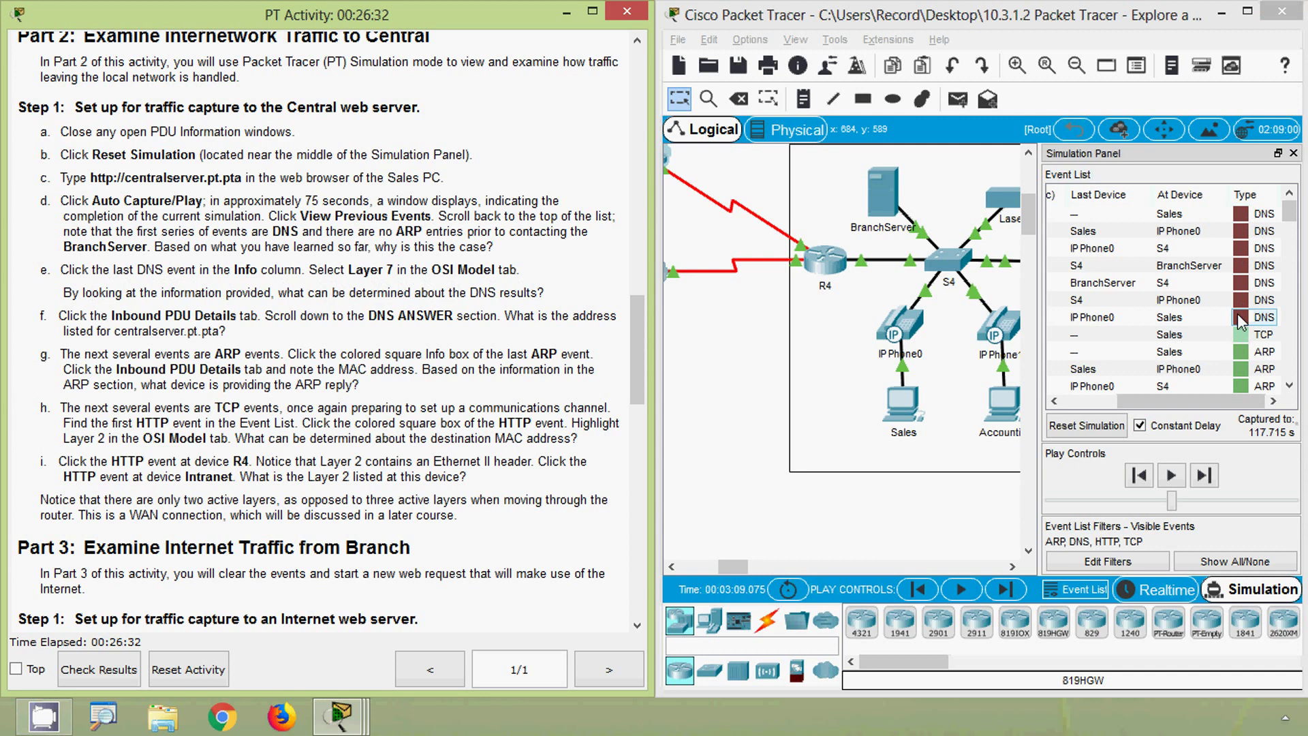
pyautogui.click(1239, 319)
pyautogui.click(1240, 319)
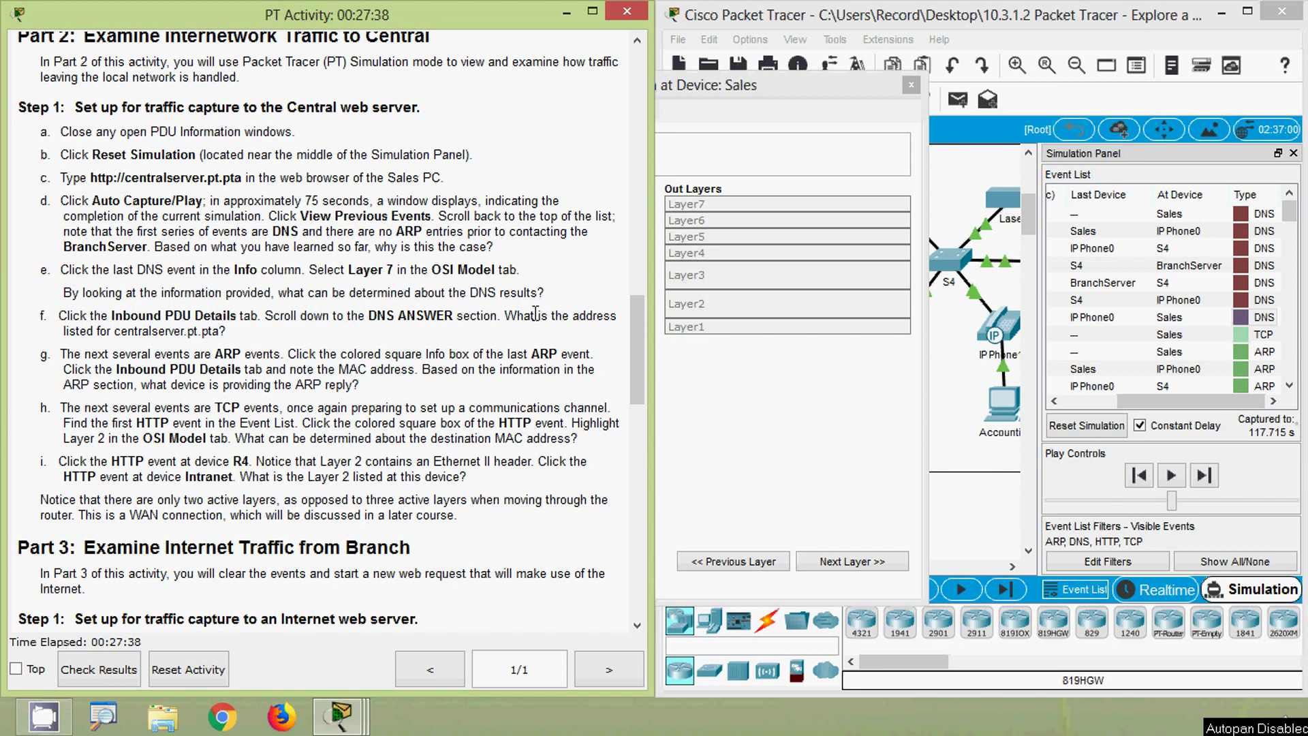
pyautogui.click(741, 107)
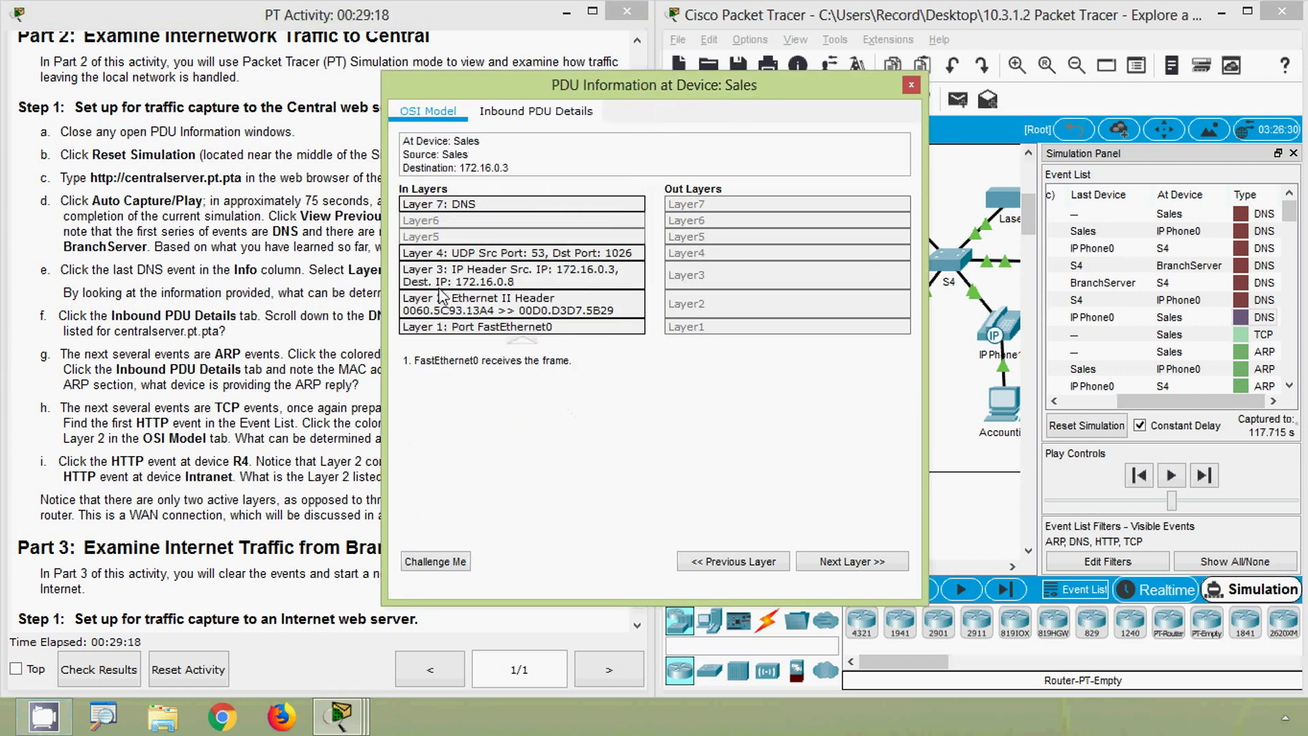
pyautogui.click(456, 208)
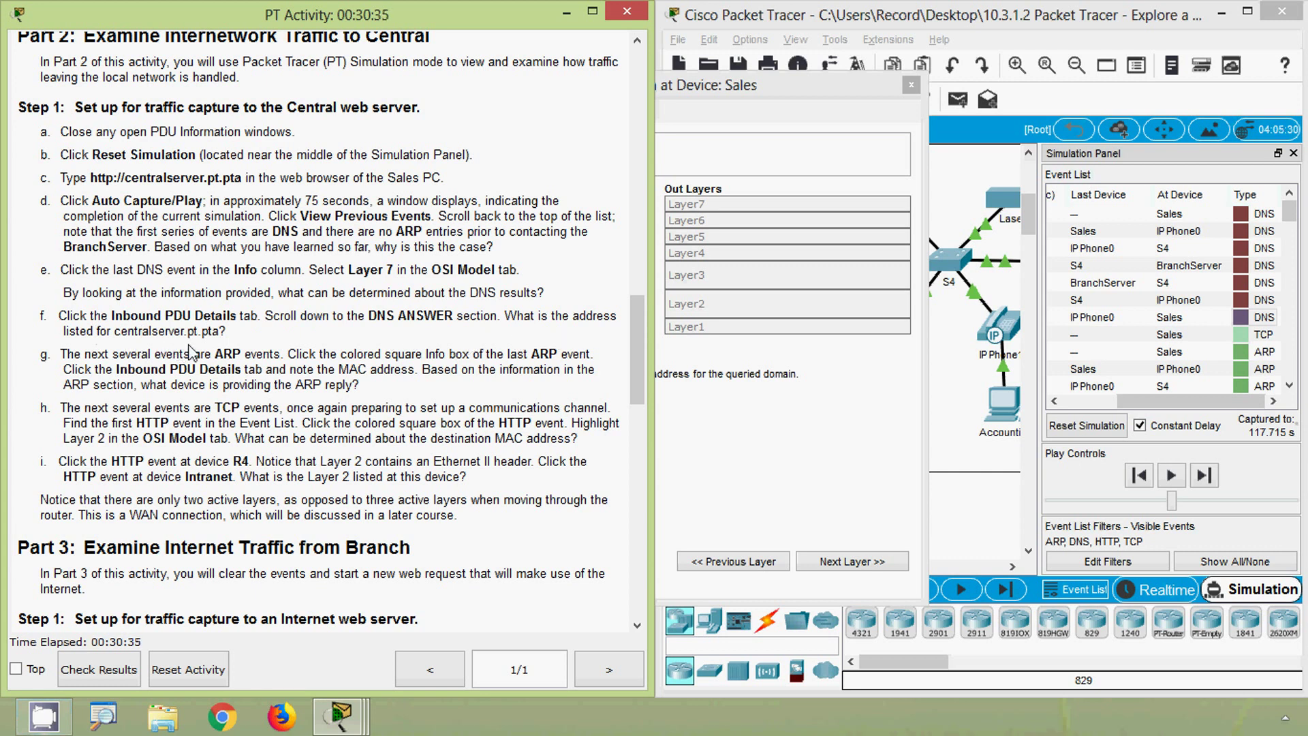
# Examine the DNS Answer section for centralserver.pt.pta in the event's inbound PDU details, and close the PDU information.
pyautogui.click(702, 88)
pyautogui.moveTo(618, 90); pyautogui.dragTo(897, 65)
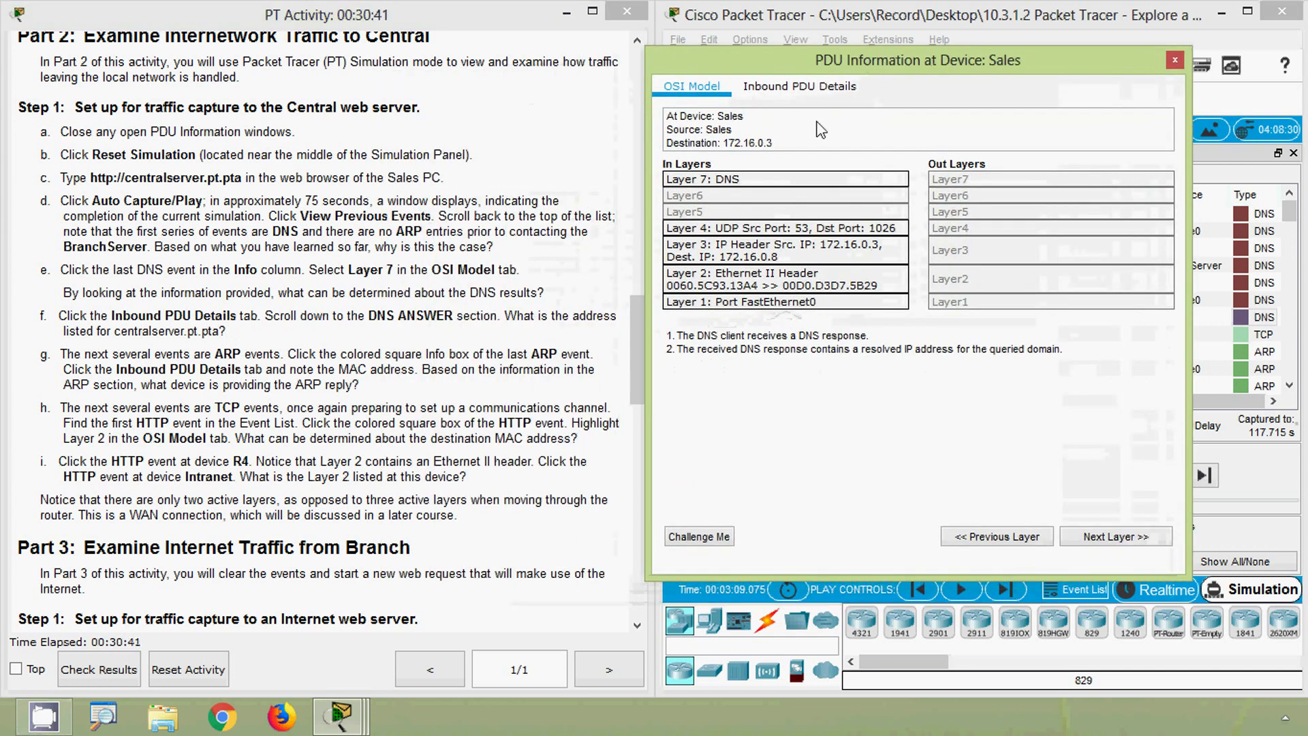
pyautogui.click(808, 92)
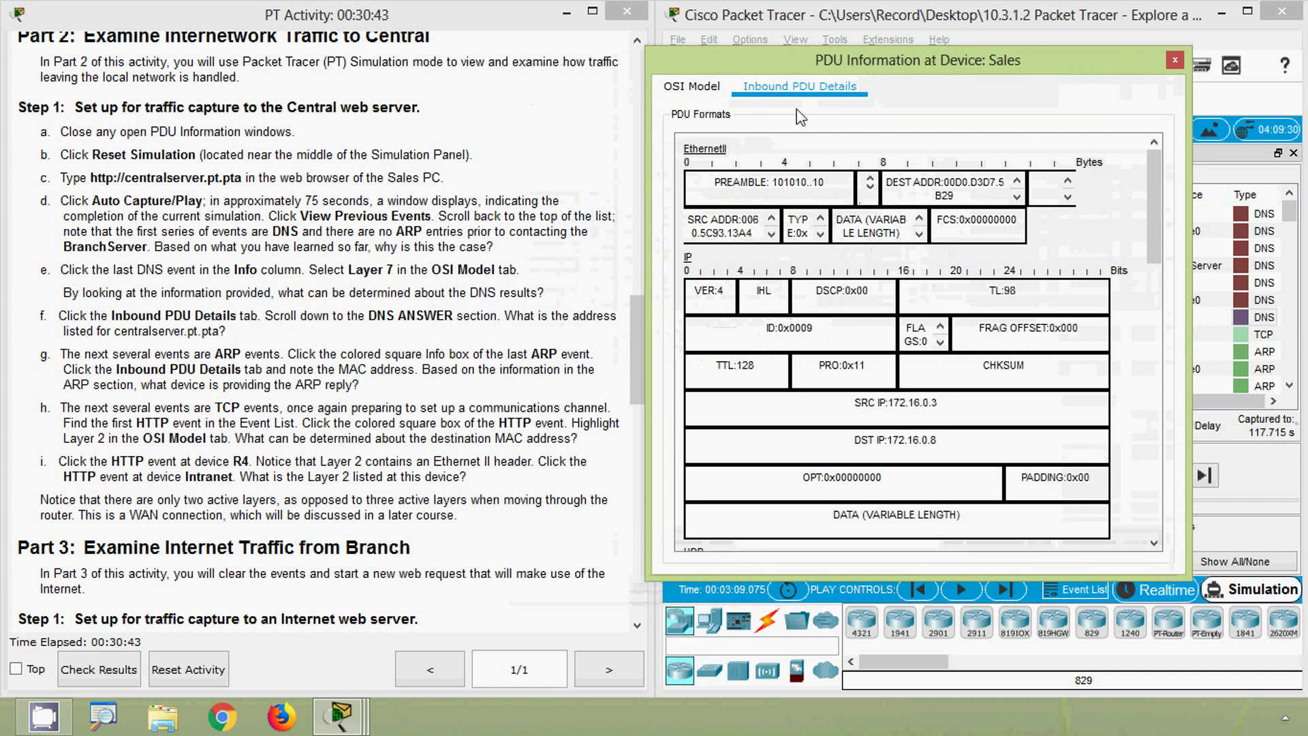
pyautogui.moveTo(1157, 239); pyautogui.dragTo(1152, 543)
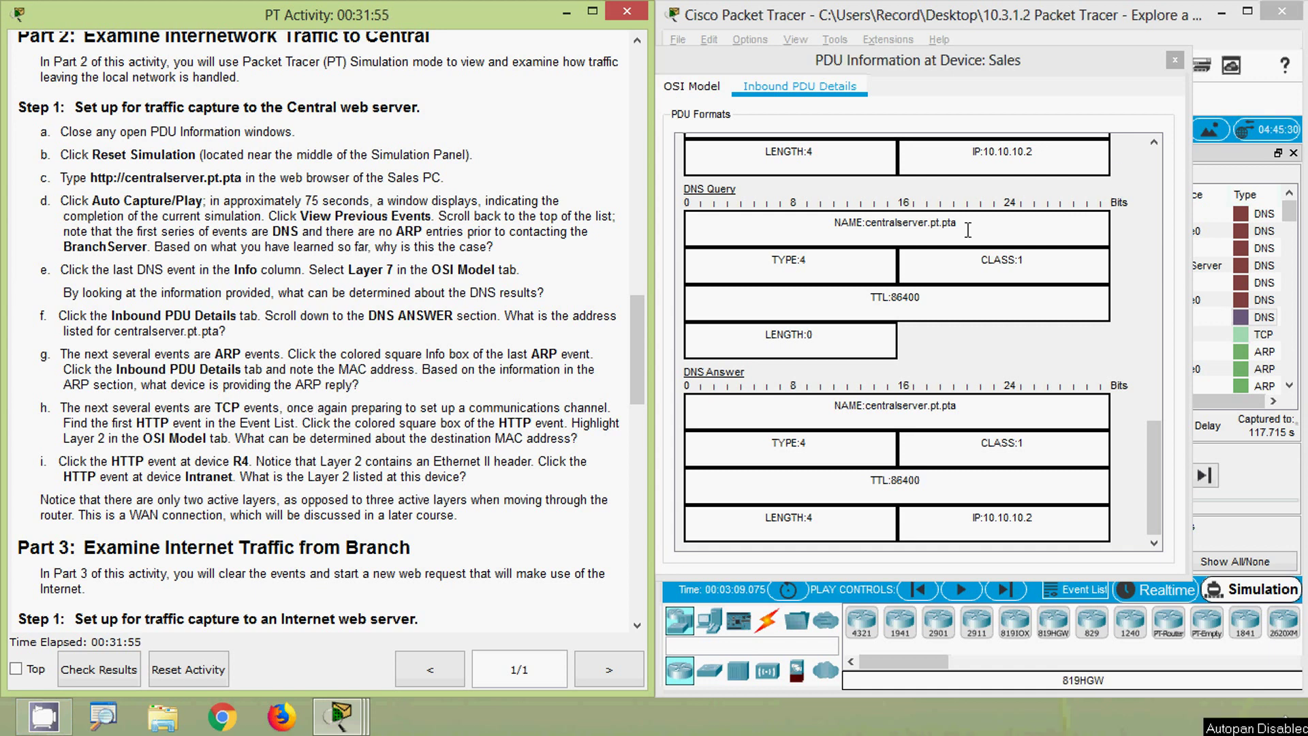
pyautogui.click(1174, 64)
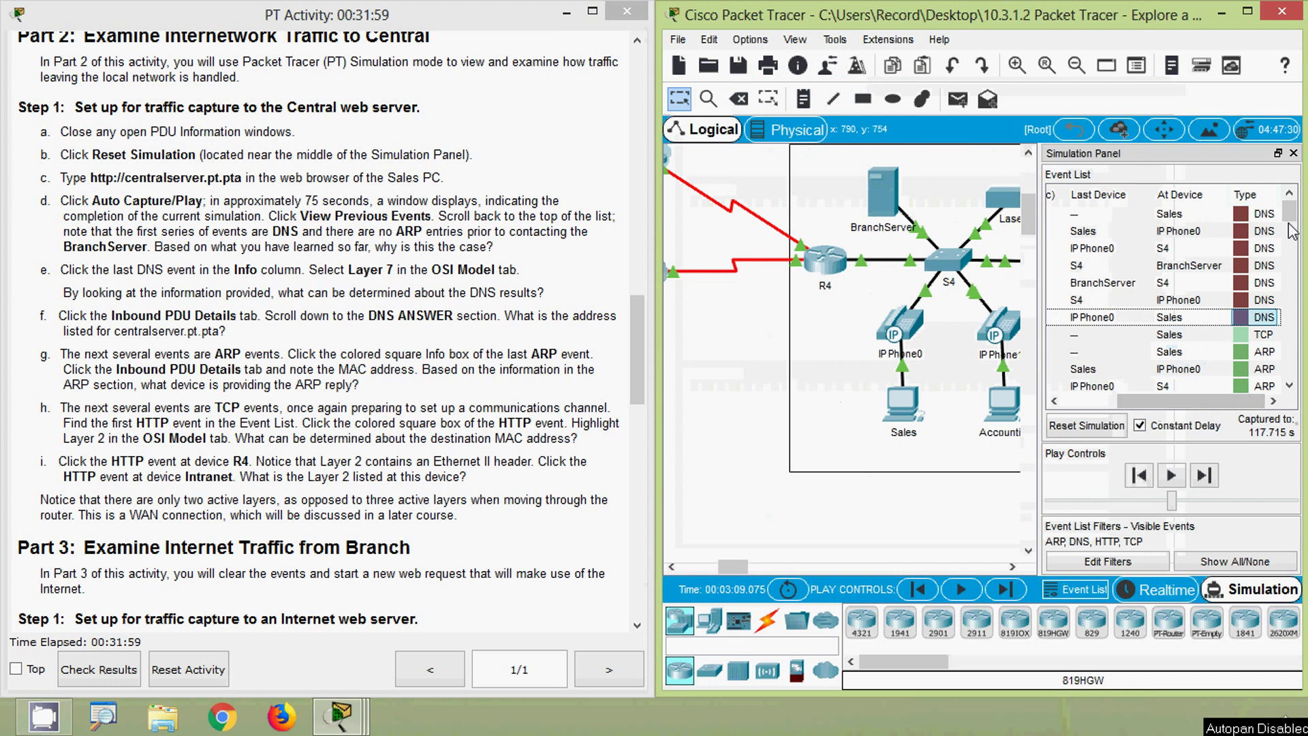
# Find and open the first HTTP event at Sales, and examine outbound Layer 2 for the destination MAC address.
pyautogui.moveTo(1289, 211); pyautogui.dragTo(1299, 273)
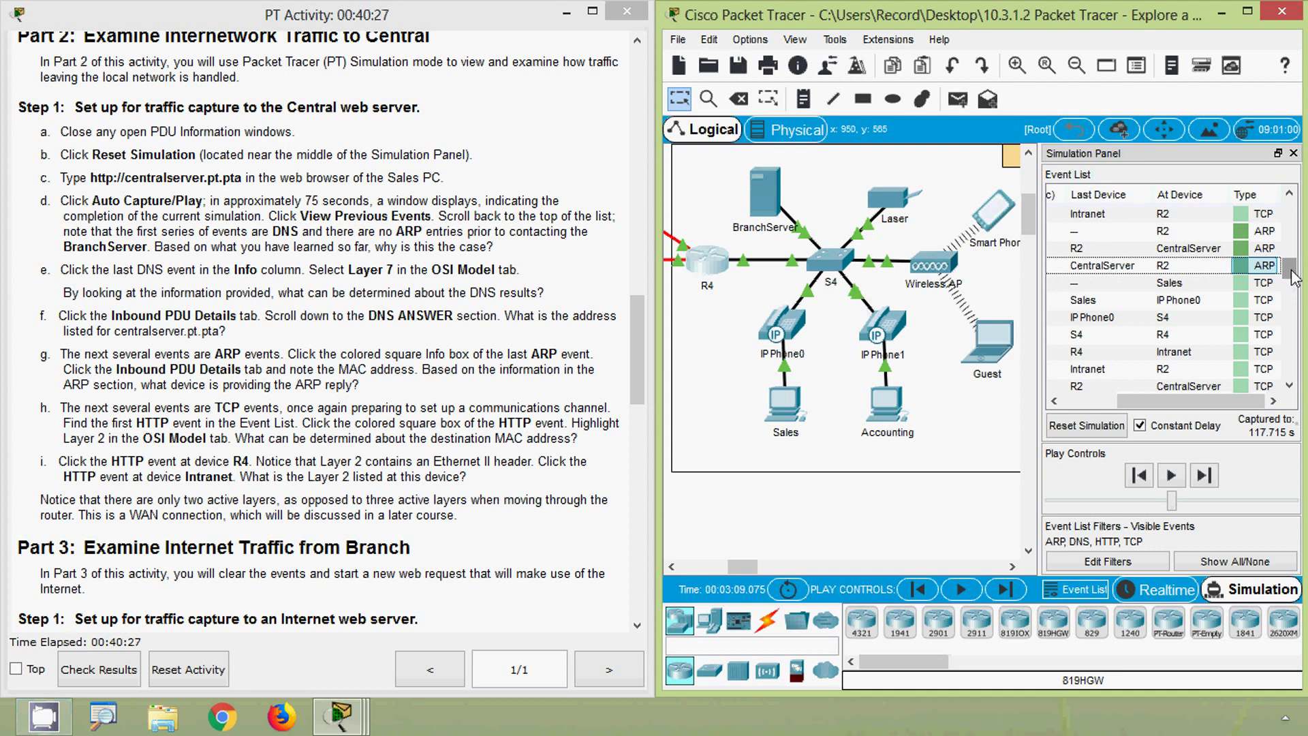
pyautogui.moveTo(1293, 276); pyautogui.dragTo(1300, 305)
pyautogui.click(1241, 265)
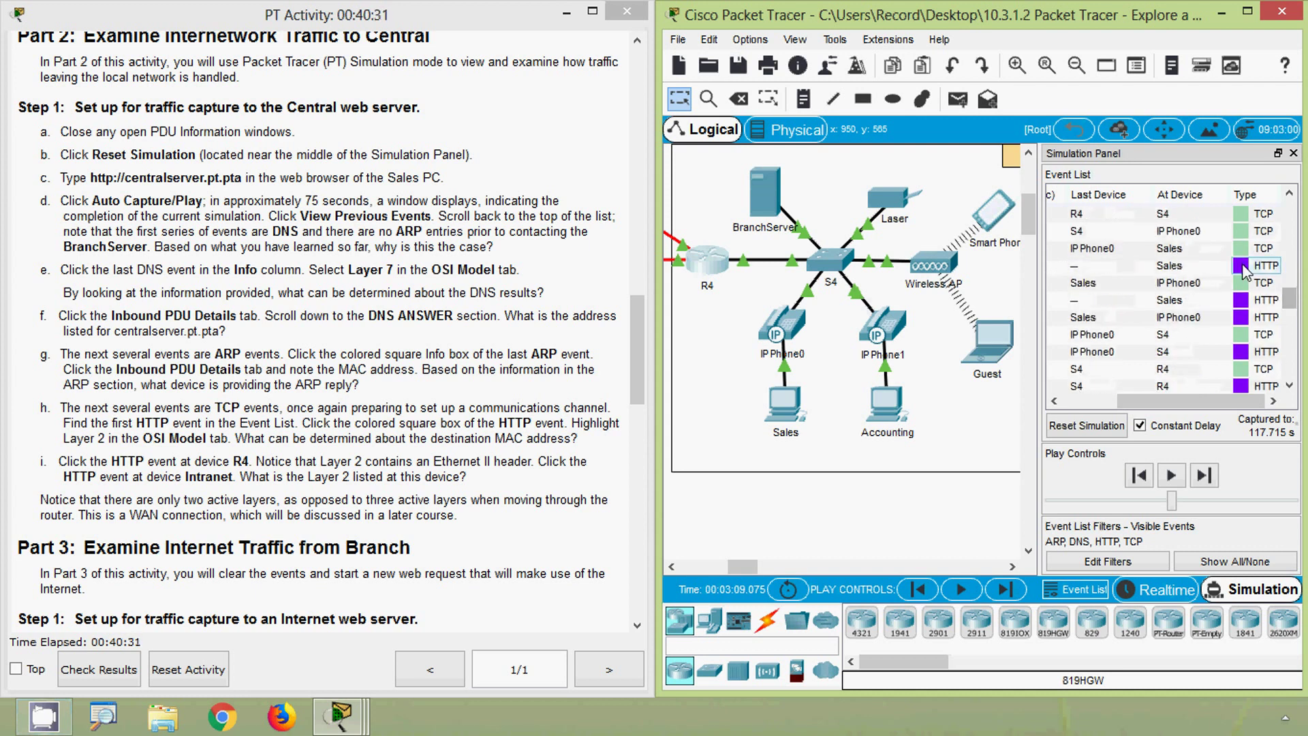
pyautogui.click(1242, 265)
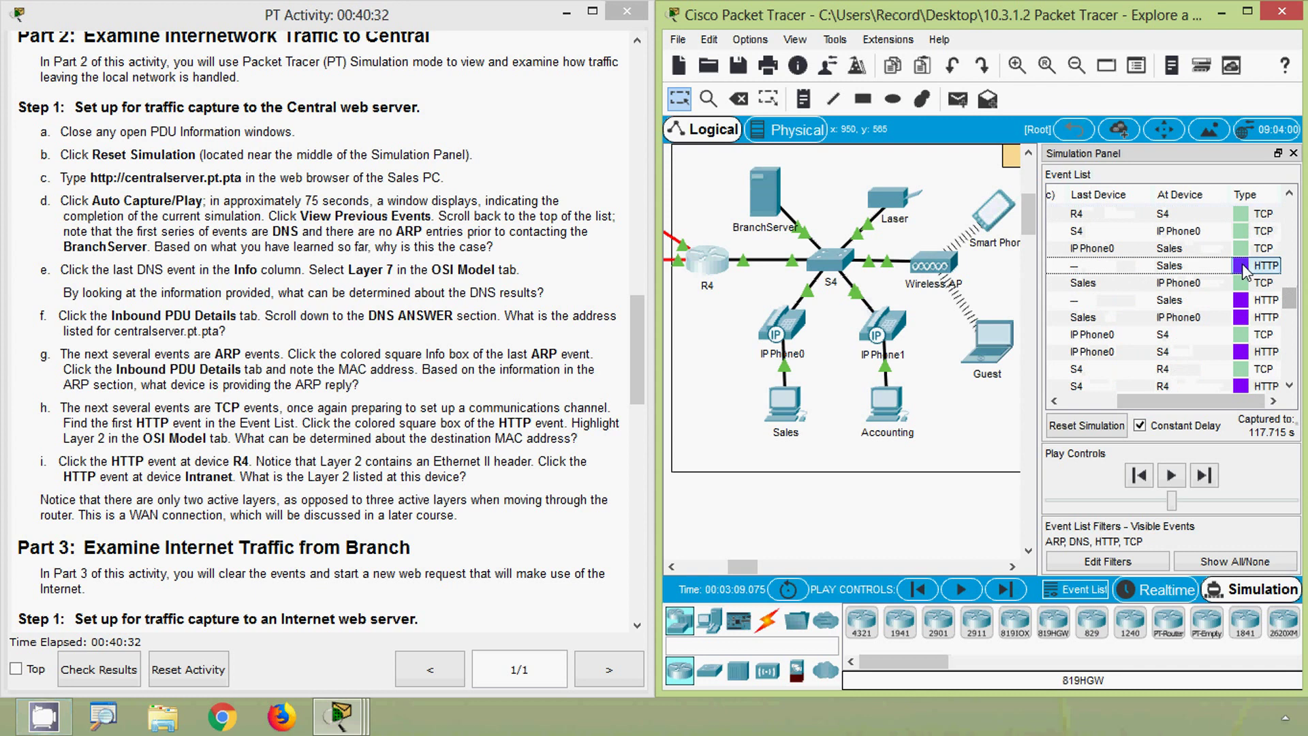
pyautogui.moveTo(590, 99); pyautogui.dragTo(853, 79)
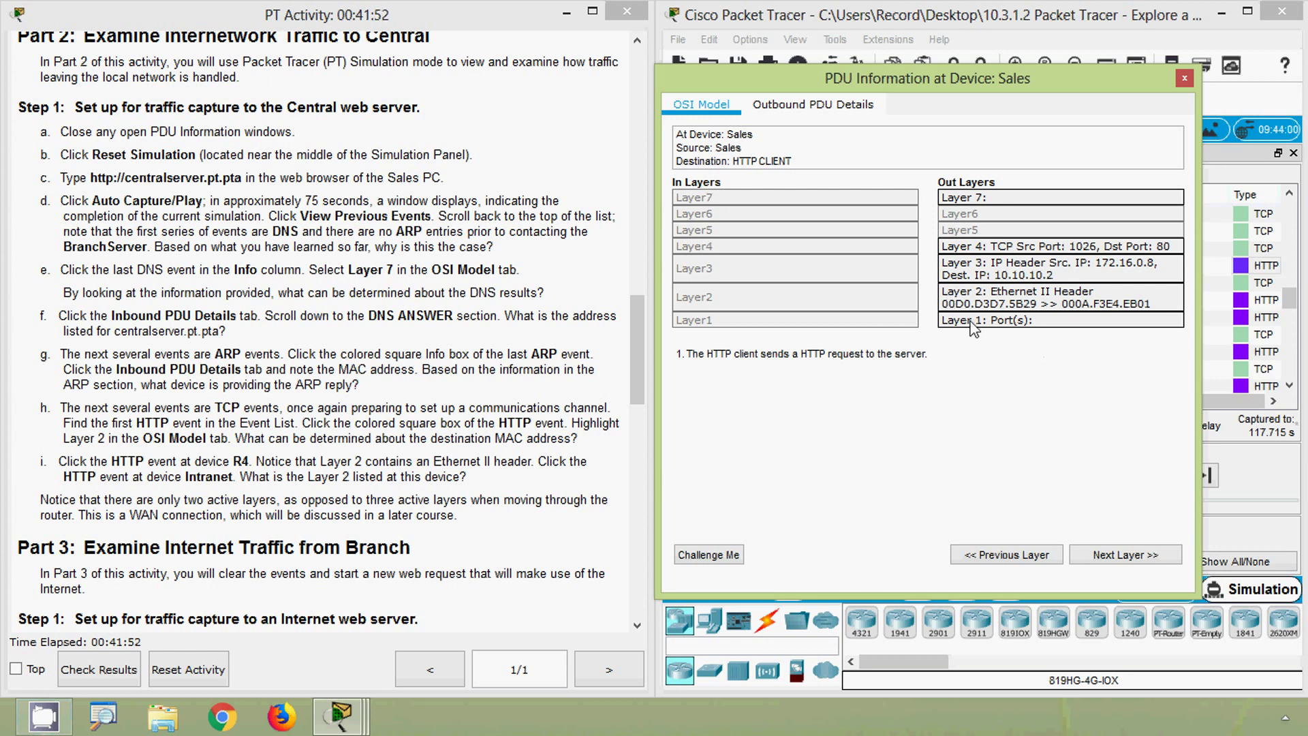
pyautogui.click(984, 307)
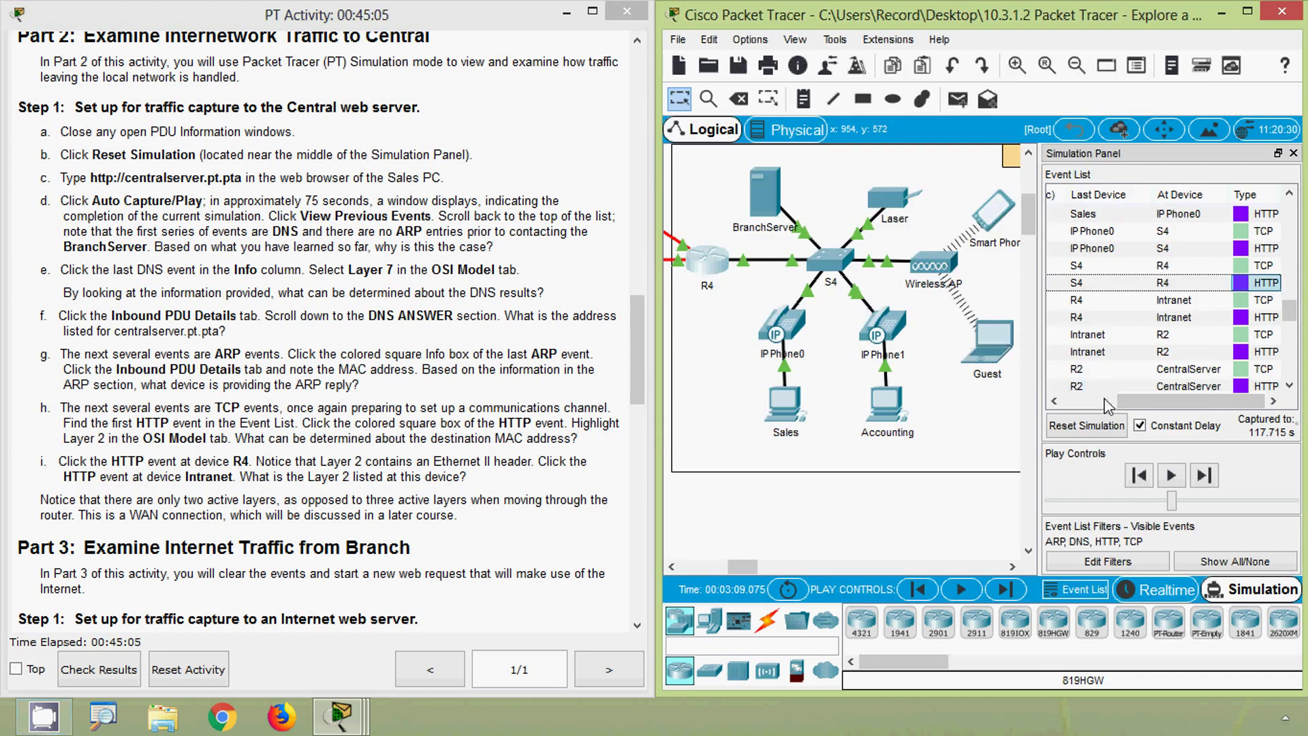
# Examine inbound Layer 2 of the HTTP event at R4, and open the HTTP event at Intranet for comparison.
pyautogui.click(1156, 288)
pyautogui.click(1240, 284)
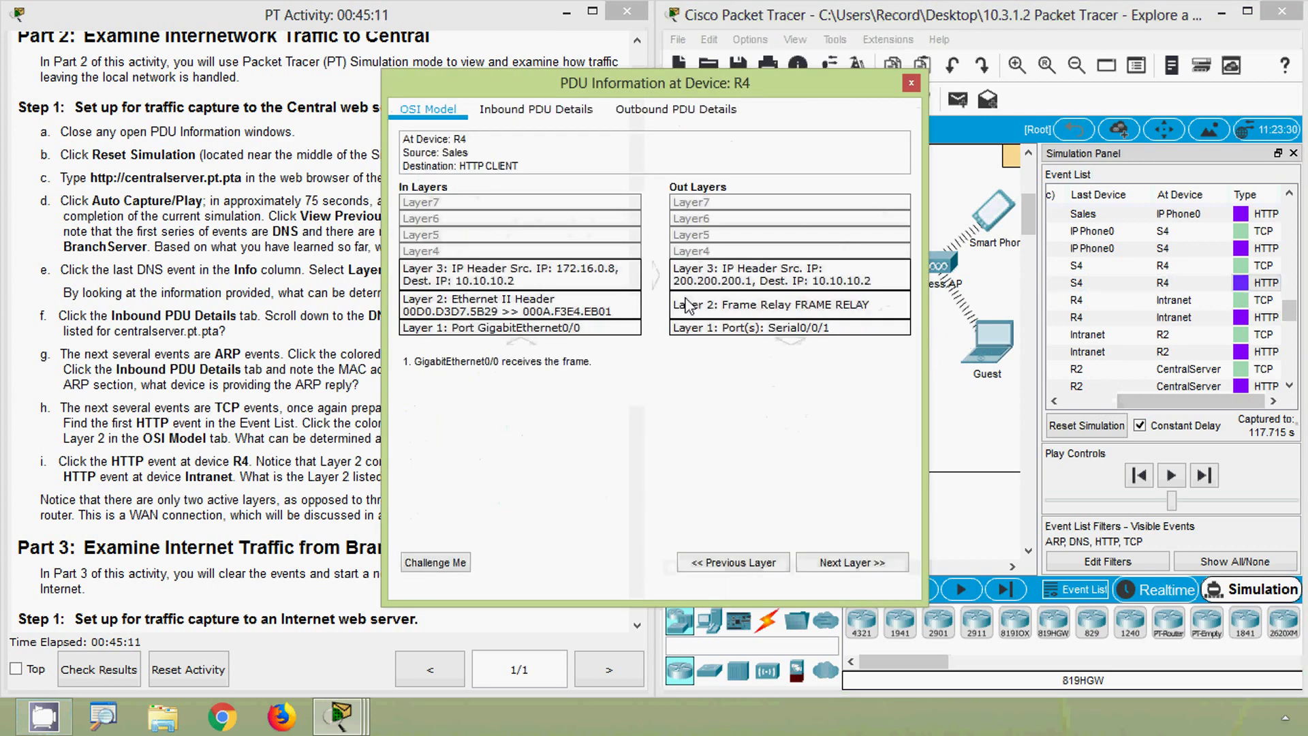
pyautogui.moveTo(515, 80); pyautogui.dragTo(783, 64)
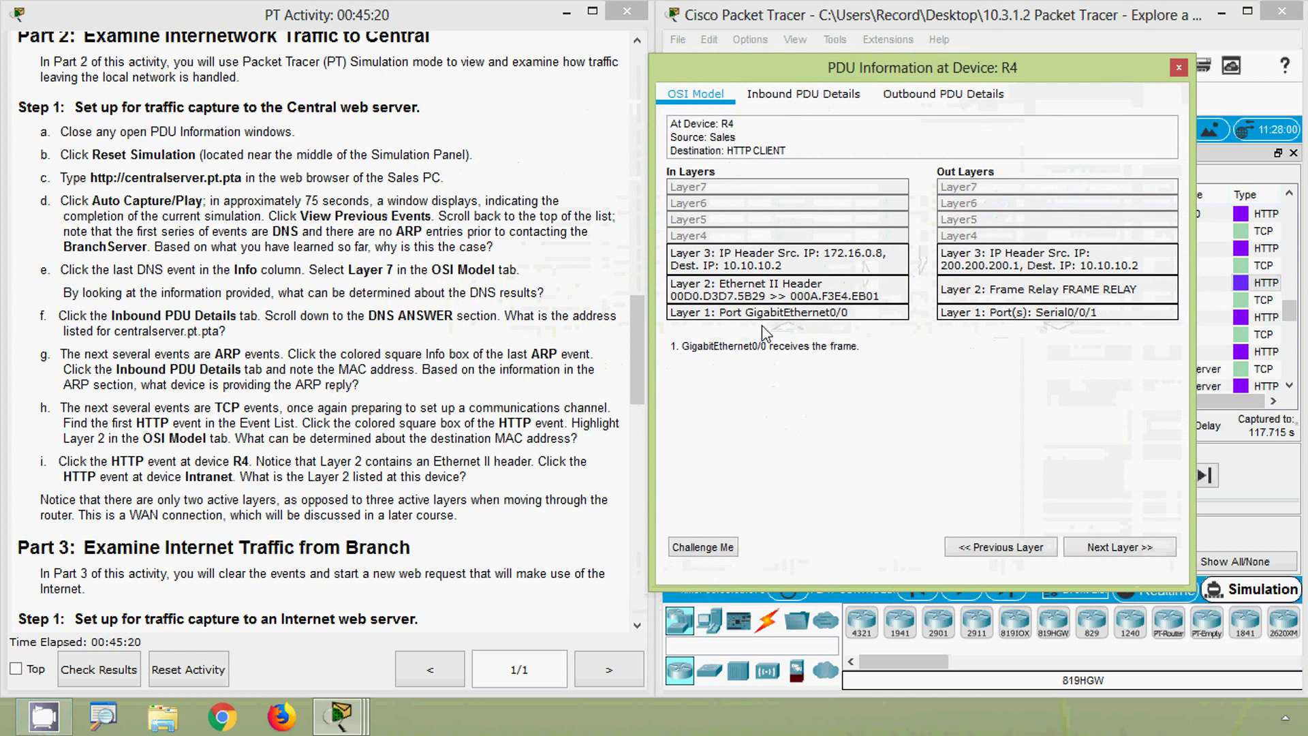
pyautogui.click(770, 295)
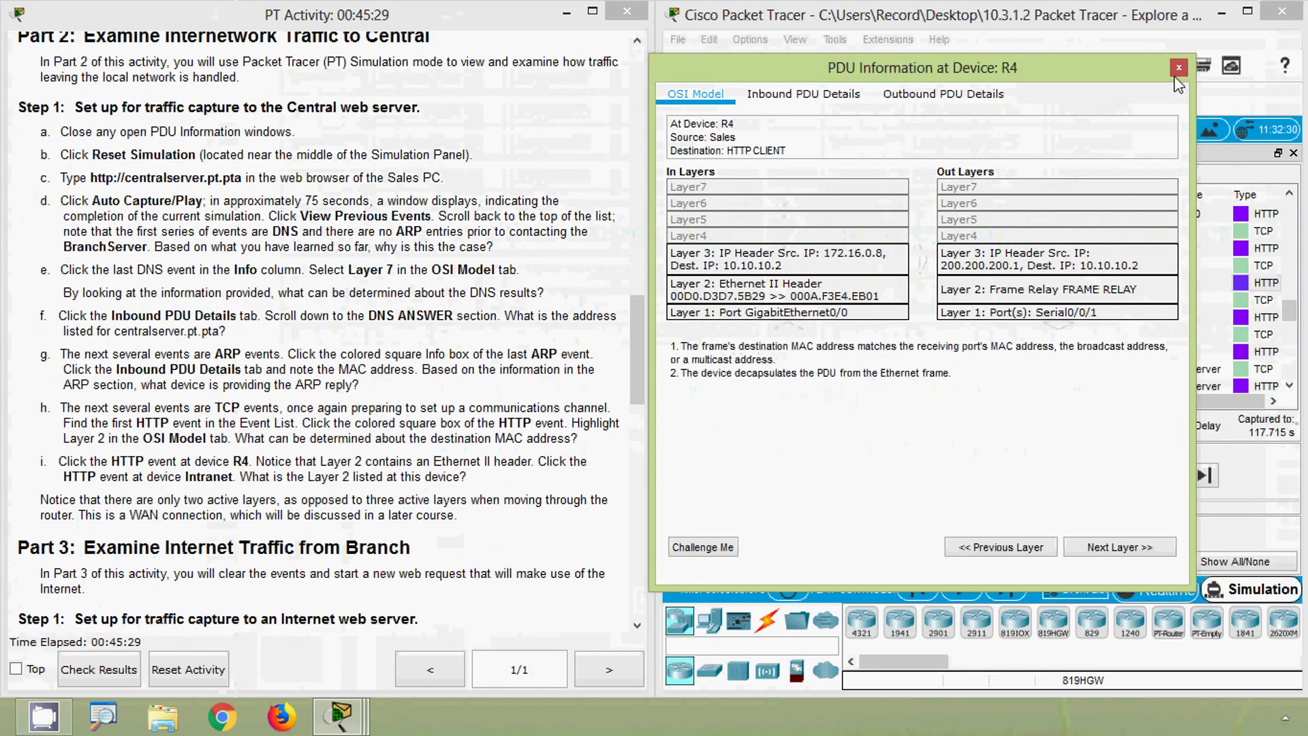
pyautogui.click(1178, 68)
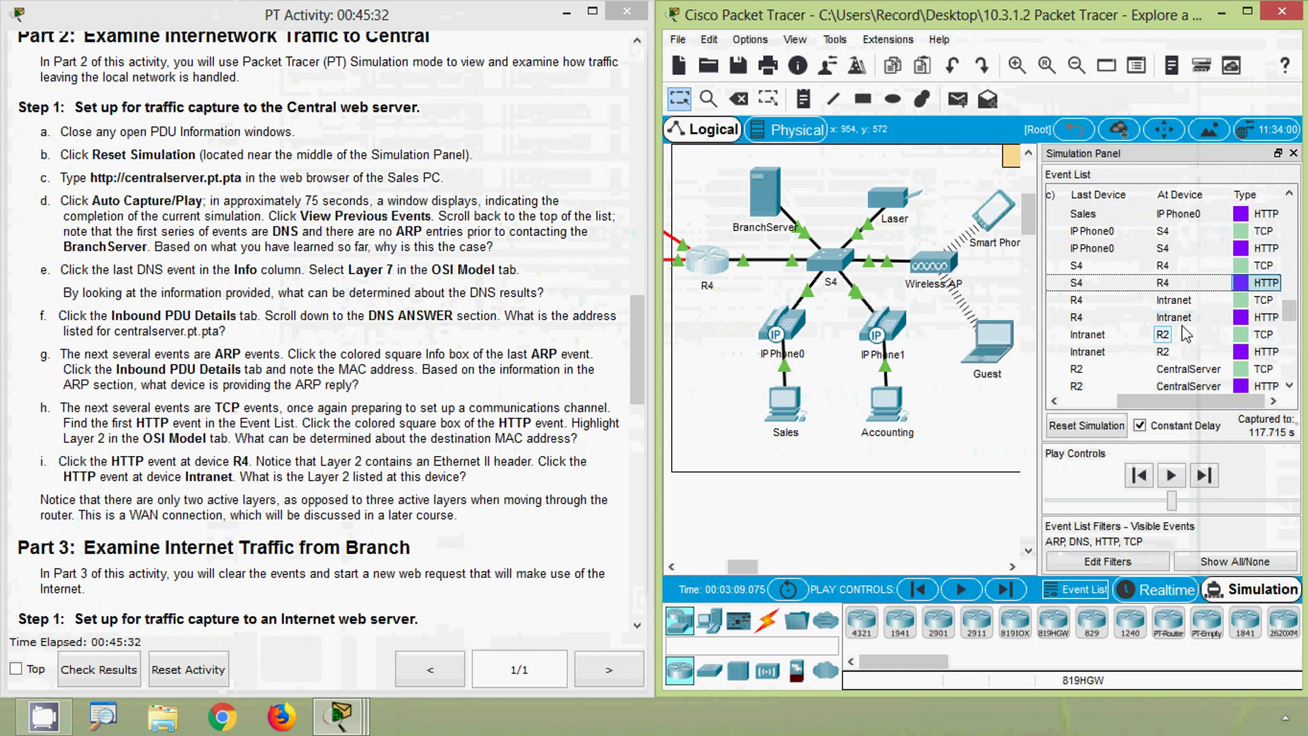
pyautogui.click(1239, 318)
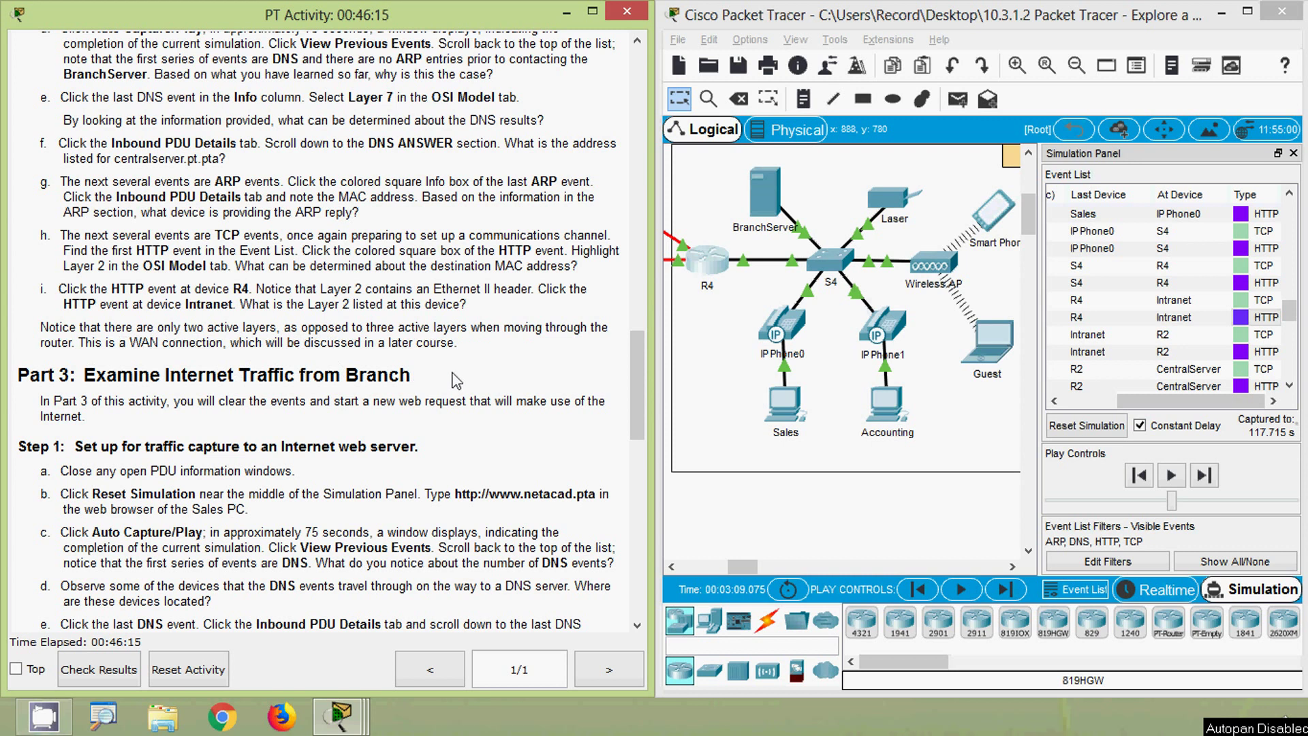
# Reset the simulation to clear the captured events for Part 3 of the activity.
pyautogui.scroll(-3, 235, 421)
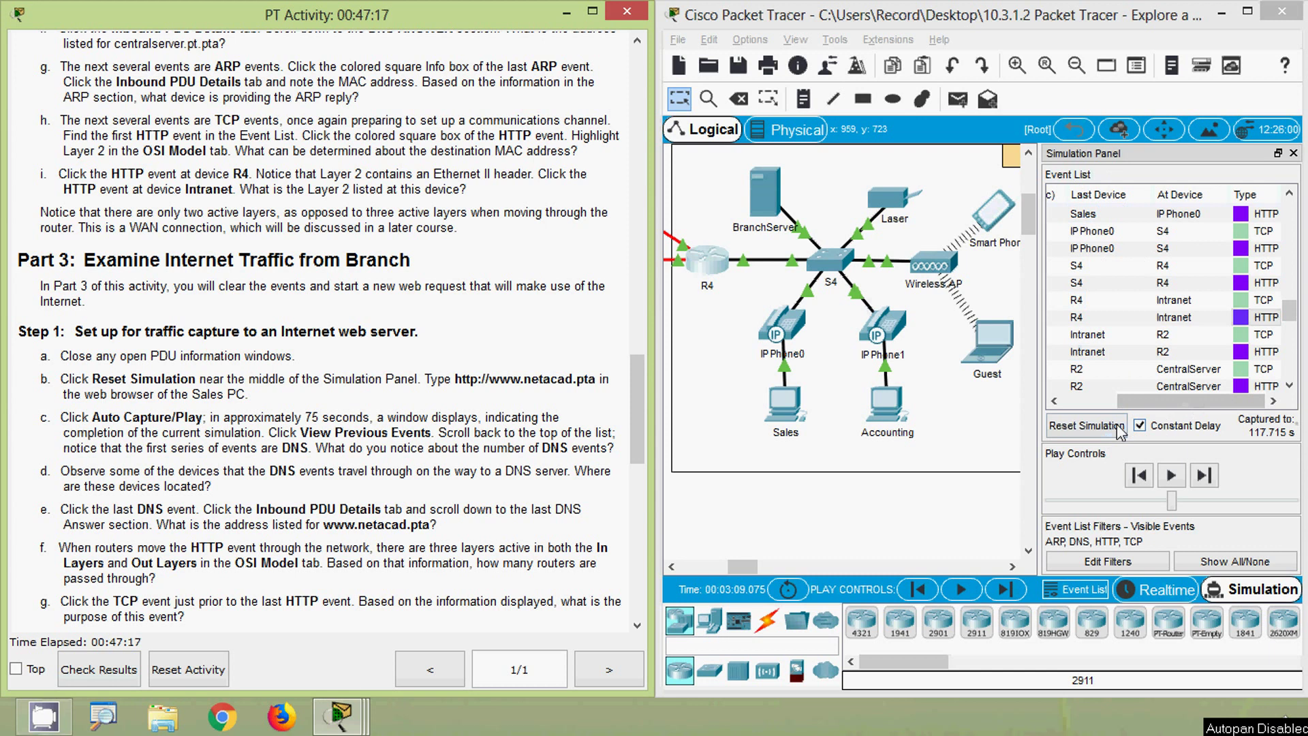
pyautogui.click(1100, 429)
pyautogui.click(1100, 429)
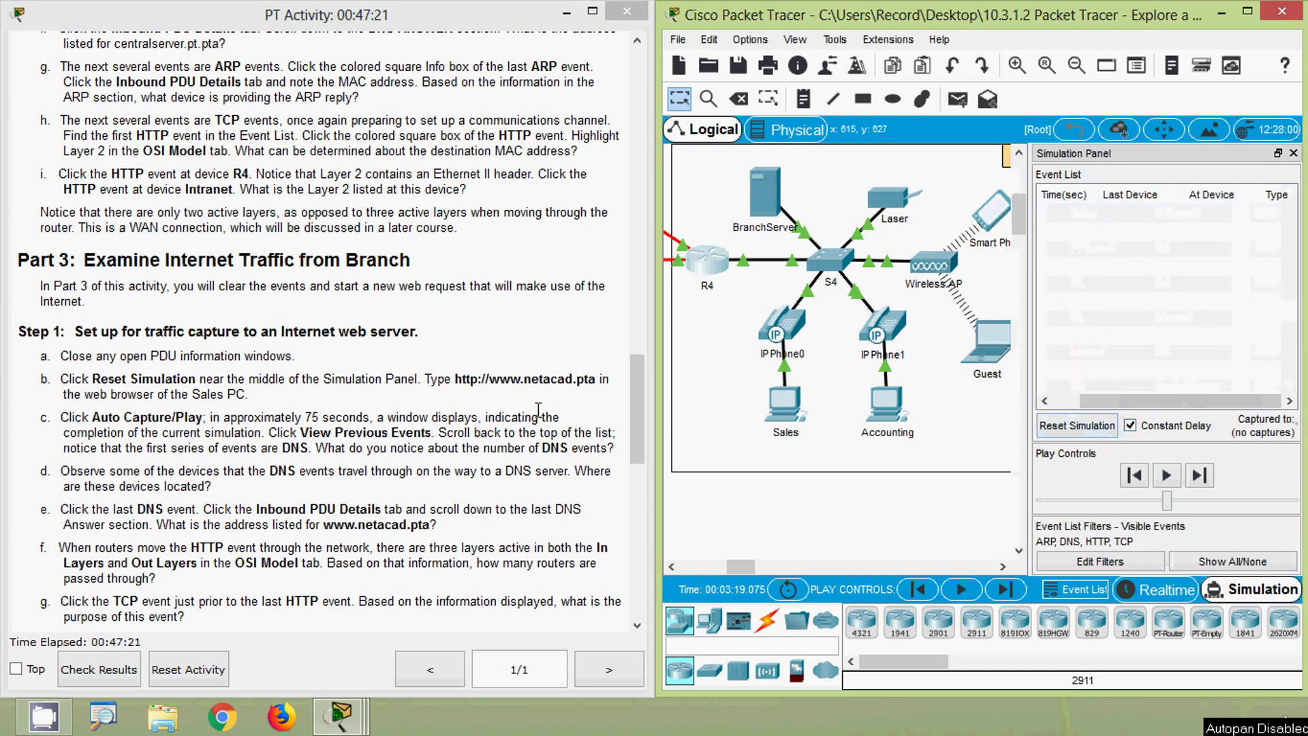
pyautogui.moveTo(489, 380); pyautogui.dragTo(598, 380)
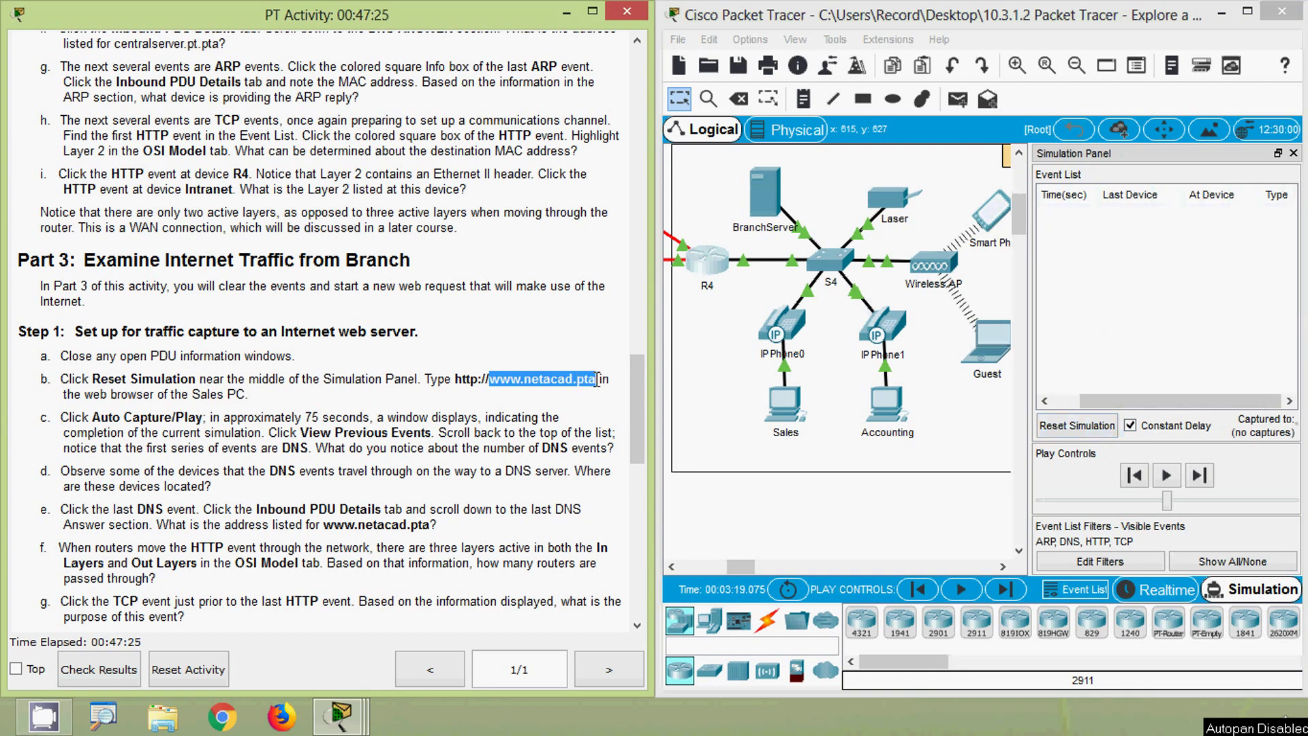
pyautogui.click(778, 408)
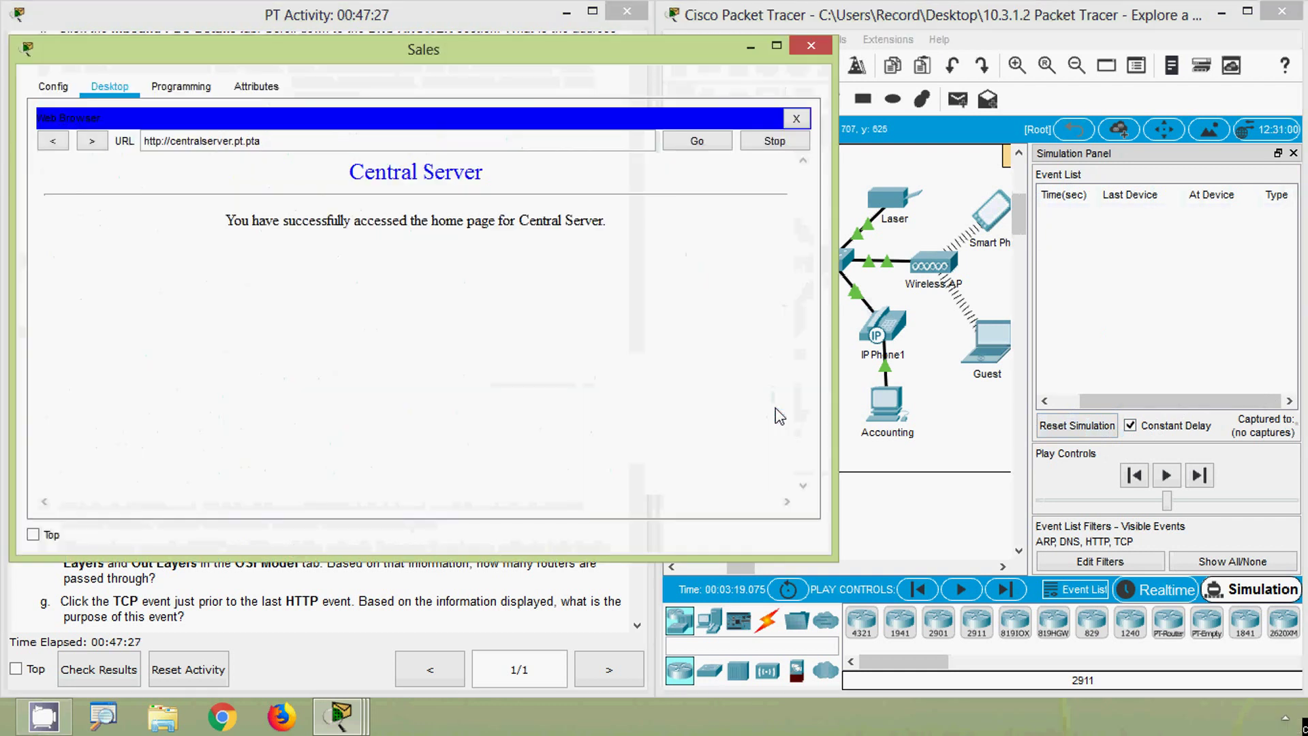
pyautogui.click(796, 119)
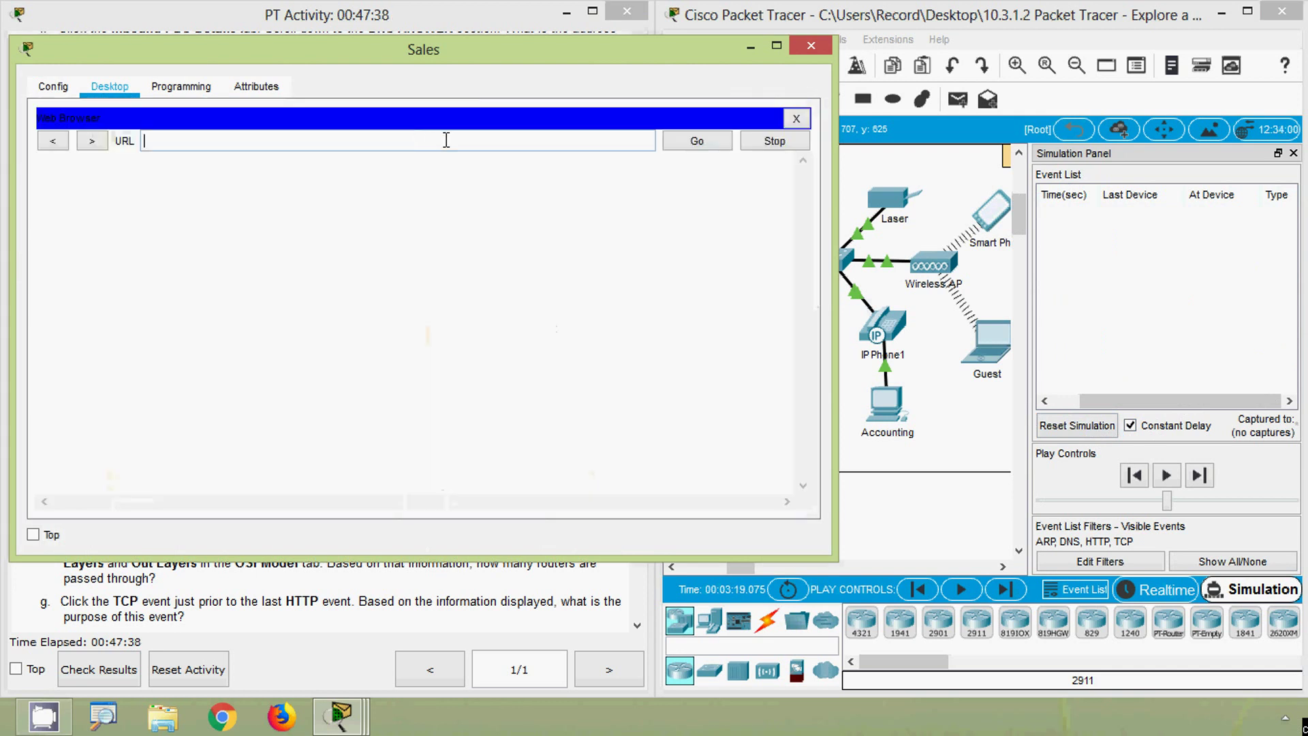
pyautogui.write('www.netacad.pta')
pyautogui.tripleClick(241, 142)
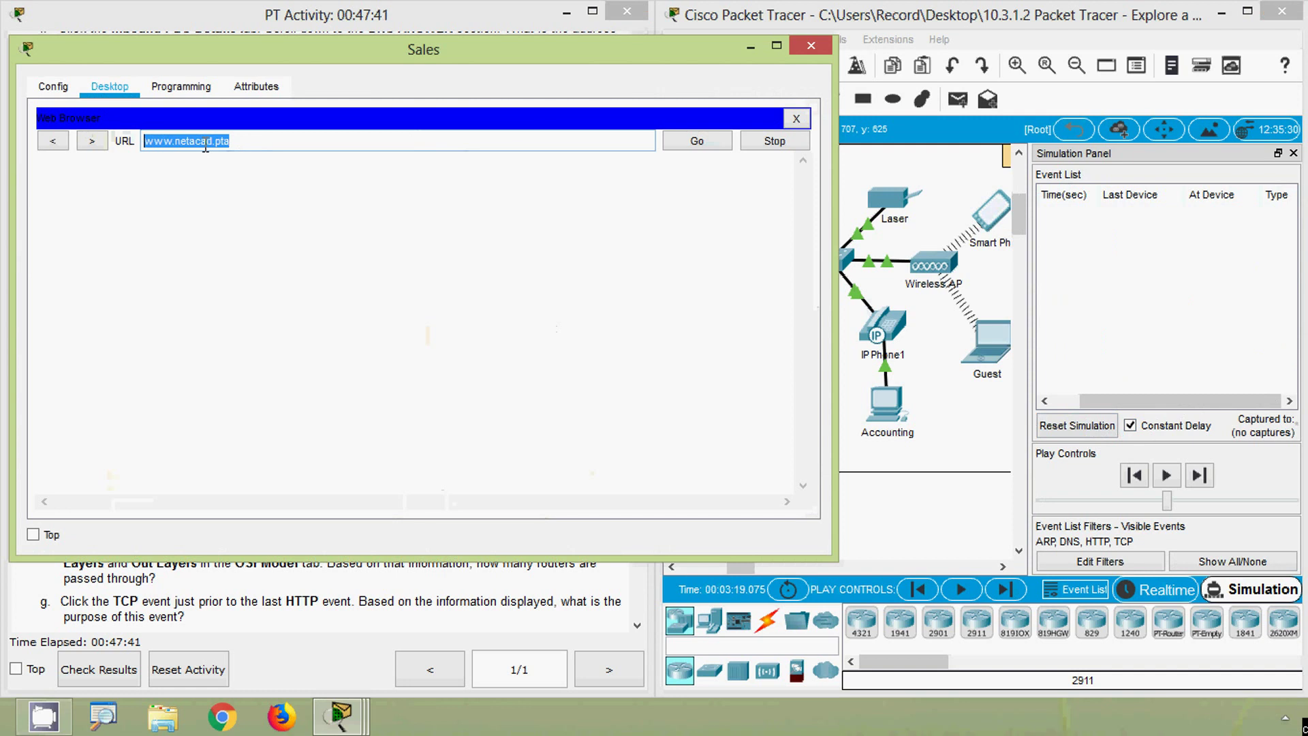
pyautogui.click(690, 146)
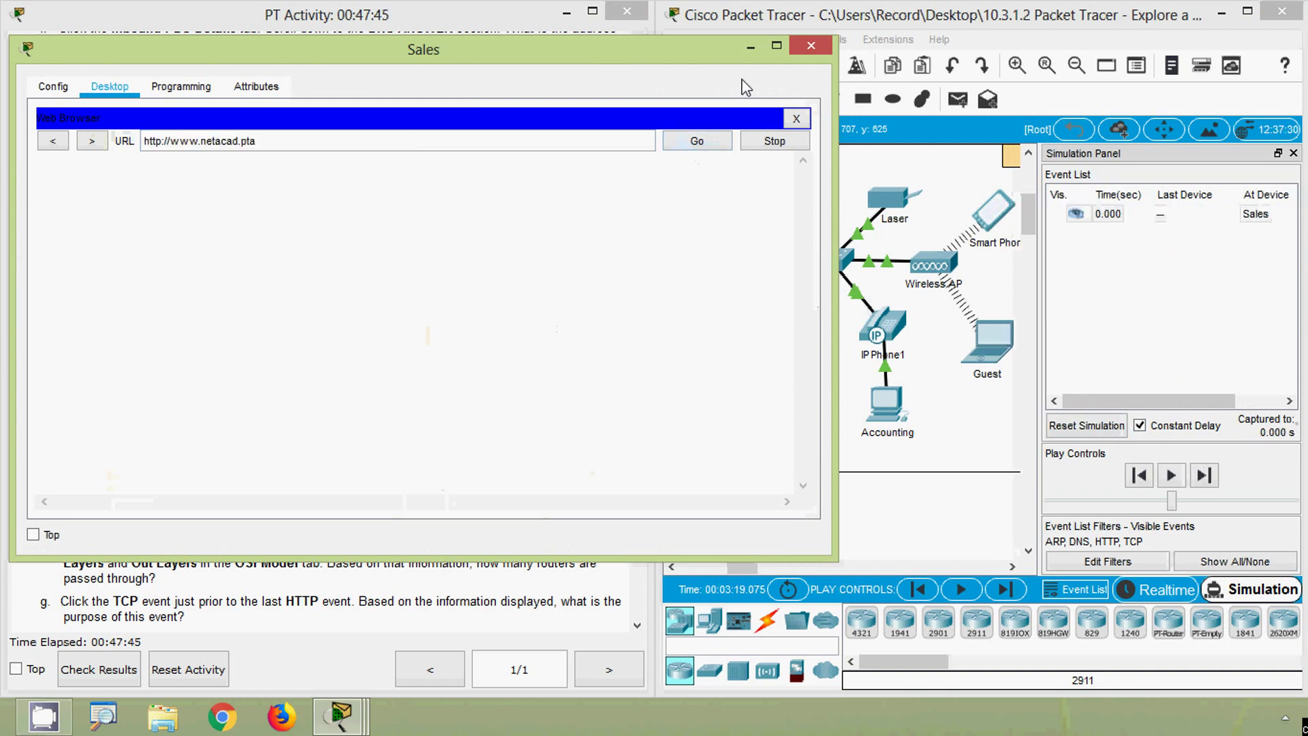
# Minimize the Sales window and capture the web request's events one after another in the simulation.
pyautogui.click(751, 47)
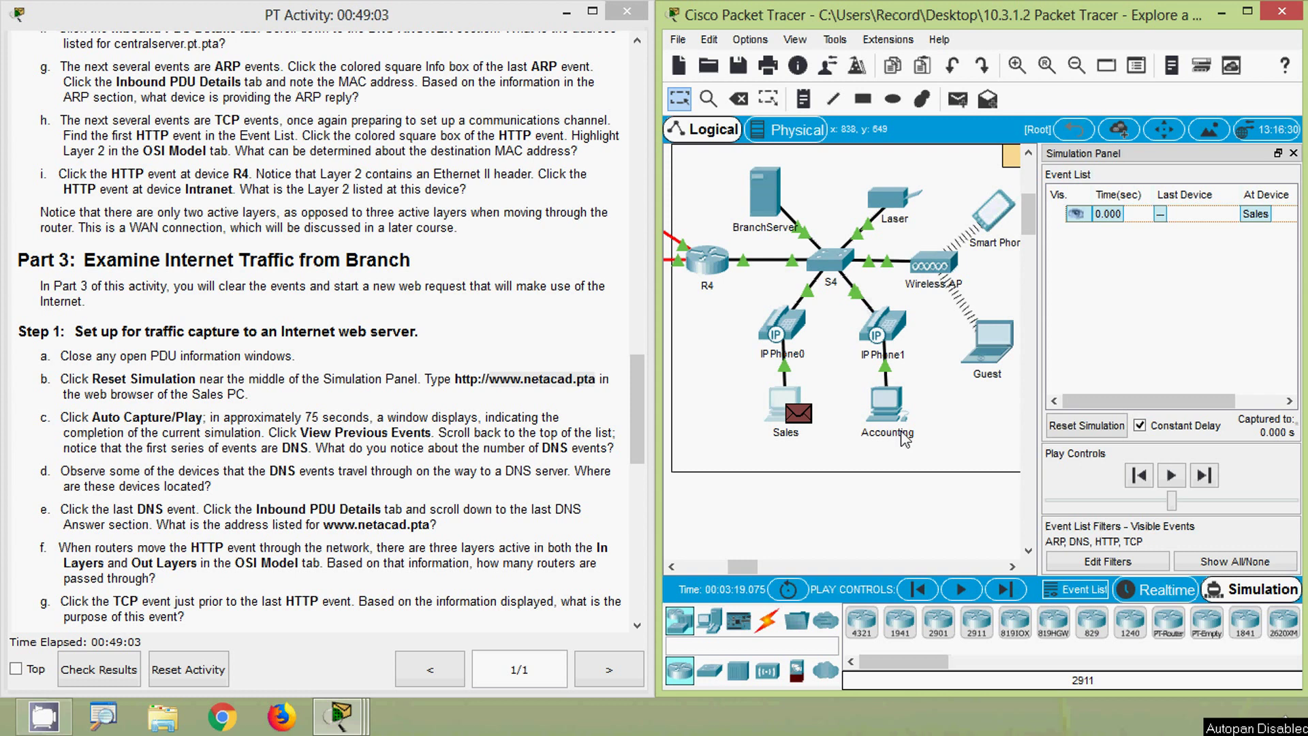
pyautogui.click(1006, 590)
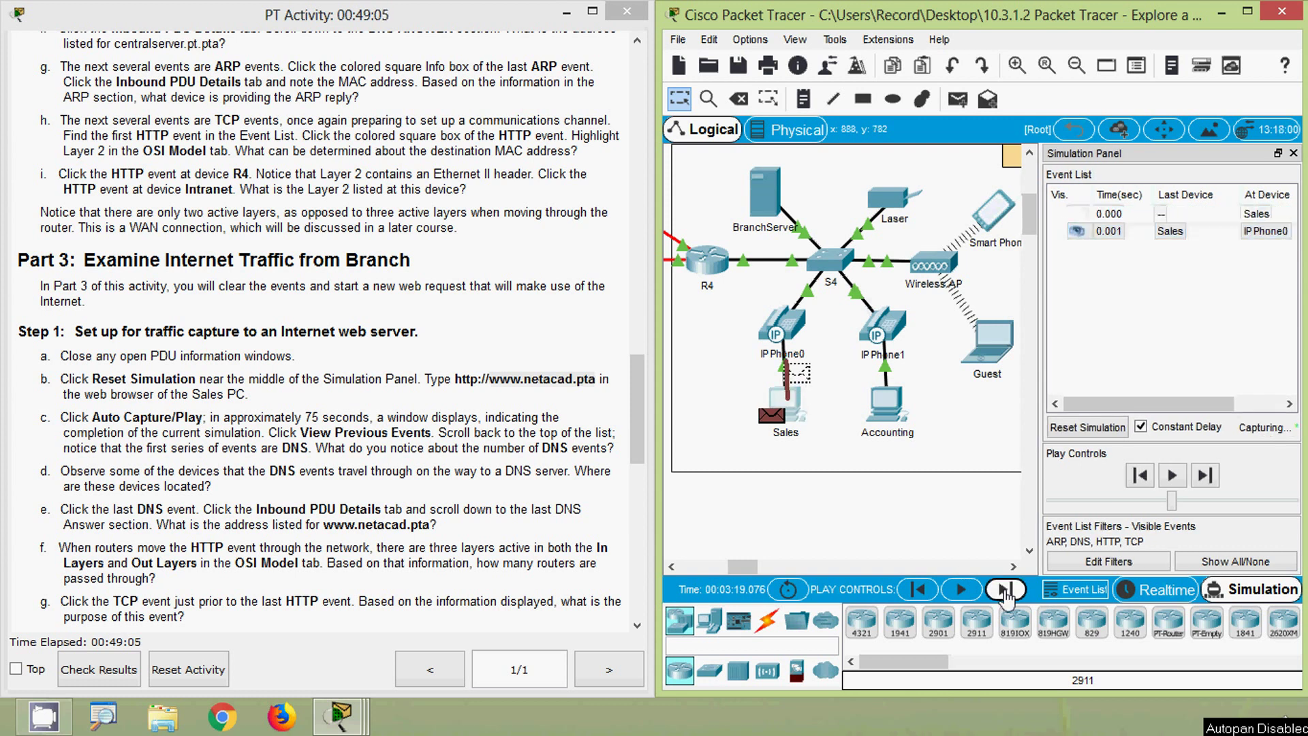
pyautogui.click(1005, 590)
pyautogui.click(1005, 590)
pyautogui.click(1005, 590)
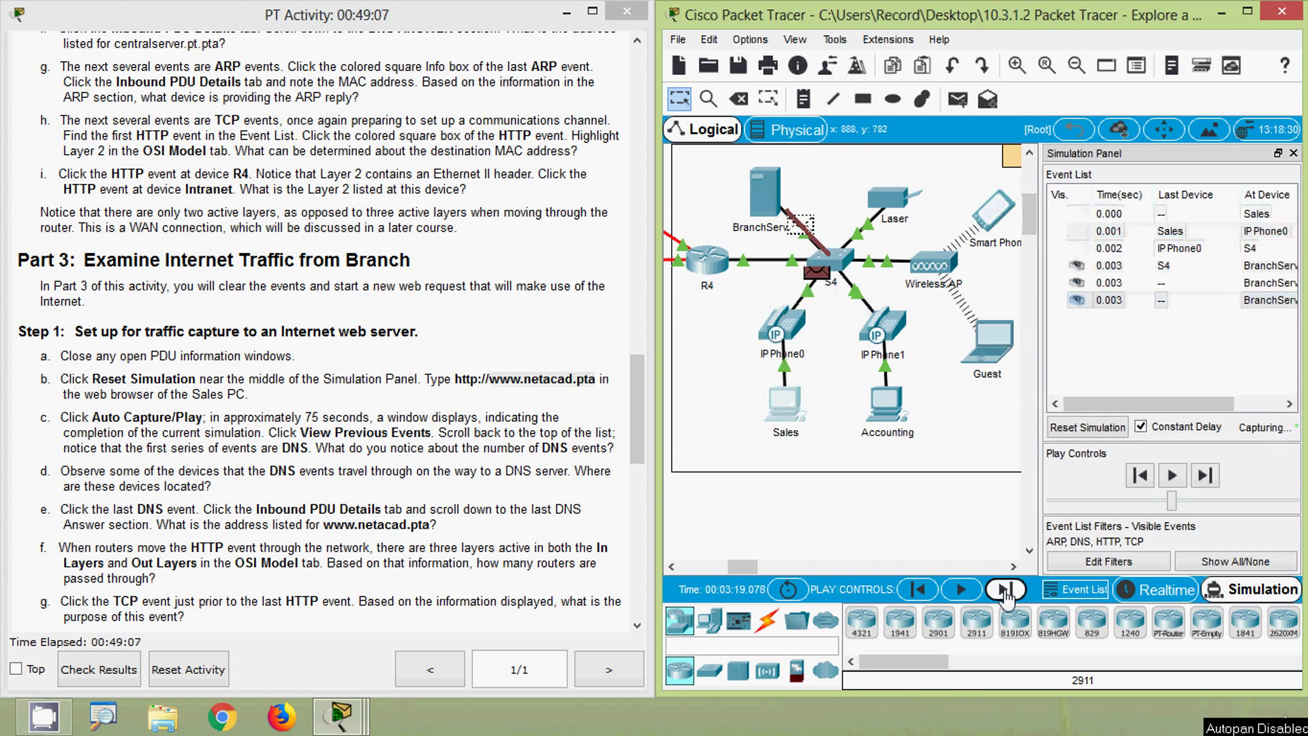
pyautogui.click(1005, 590)
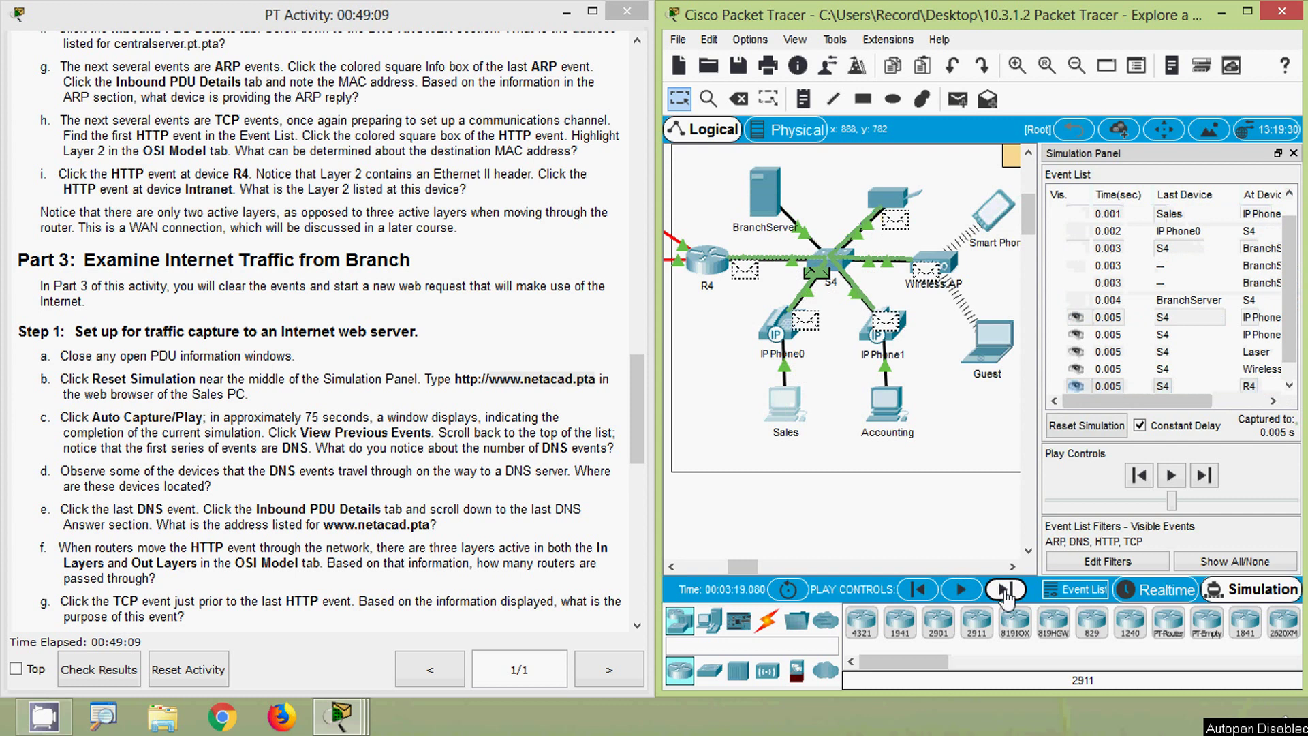
pyautogui.click(1005, 590)
pyautogui.click(1005, 590)
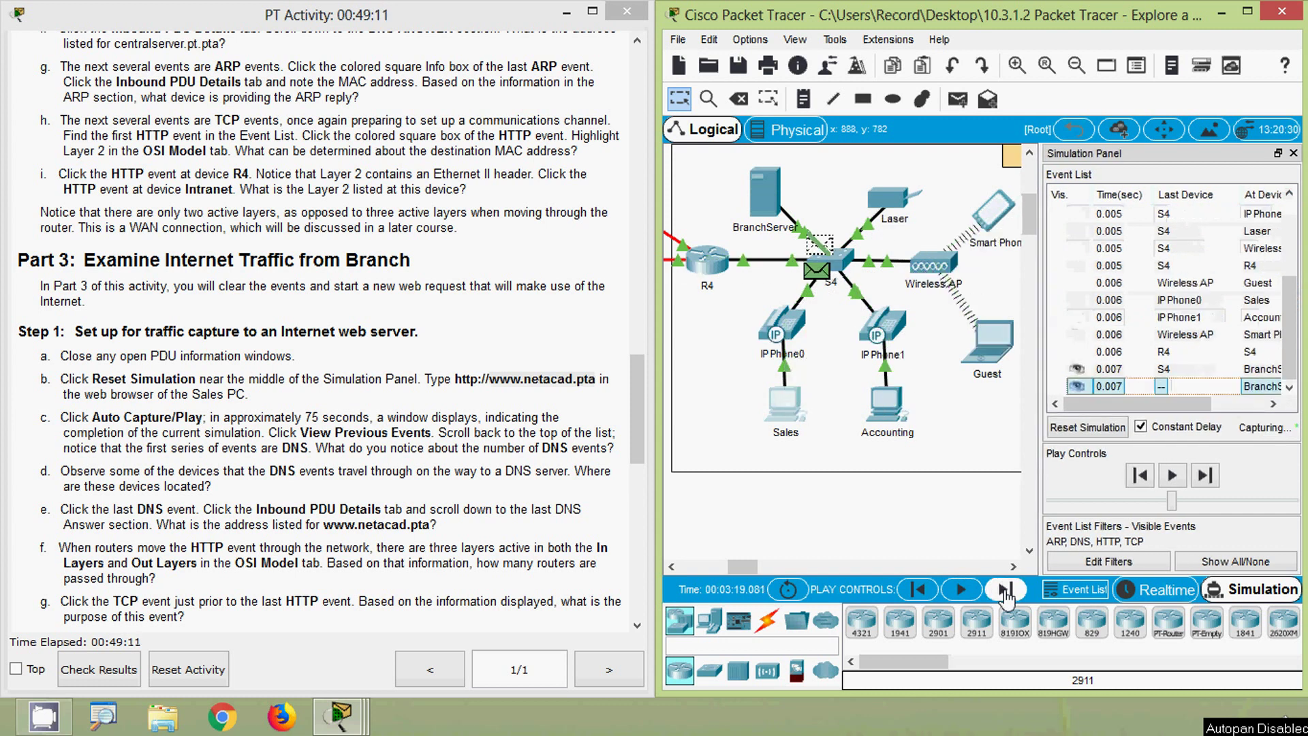
pyautogui.click(1005, 590)
pyautogui.click(1005, 590)
pyautogui.click(1006, 590)
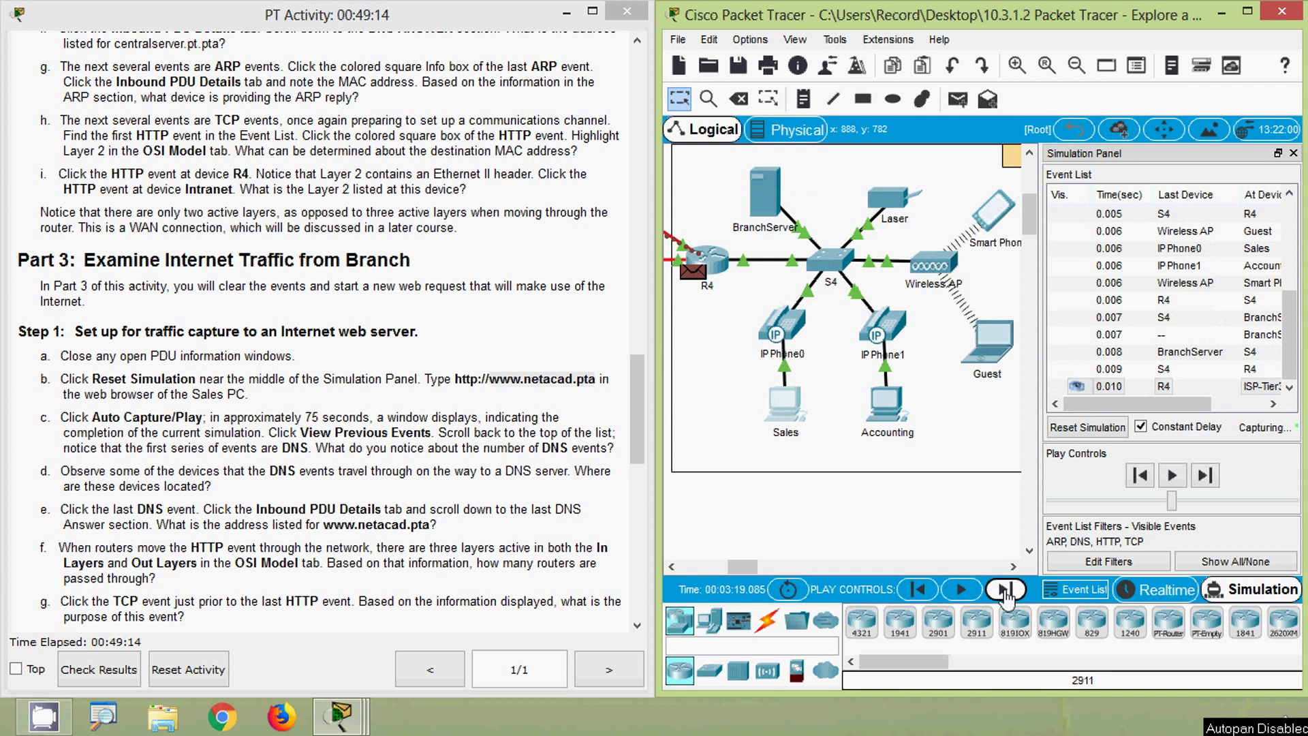
pyautogui.click(1006, 590)
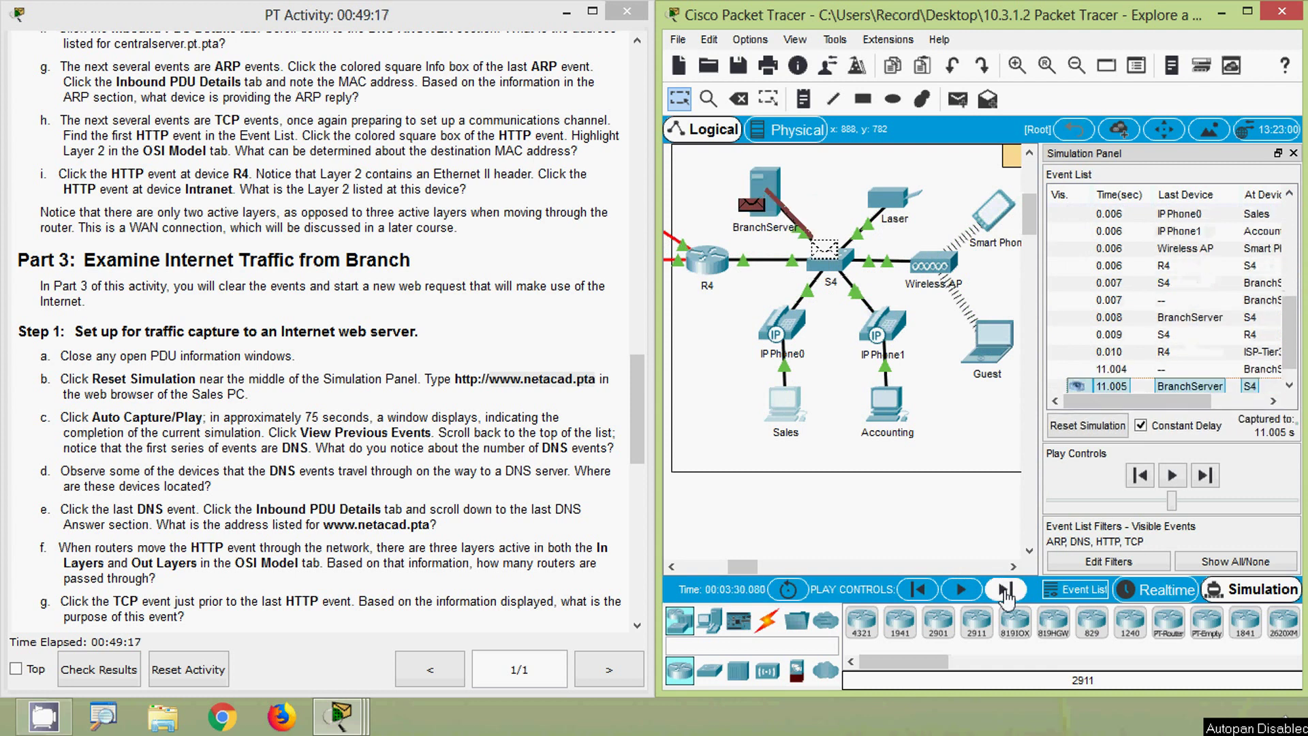
pyautogui.click(1006, 590)
pyautogui.click(1005, 590)
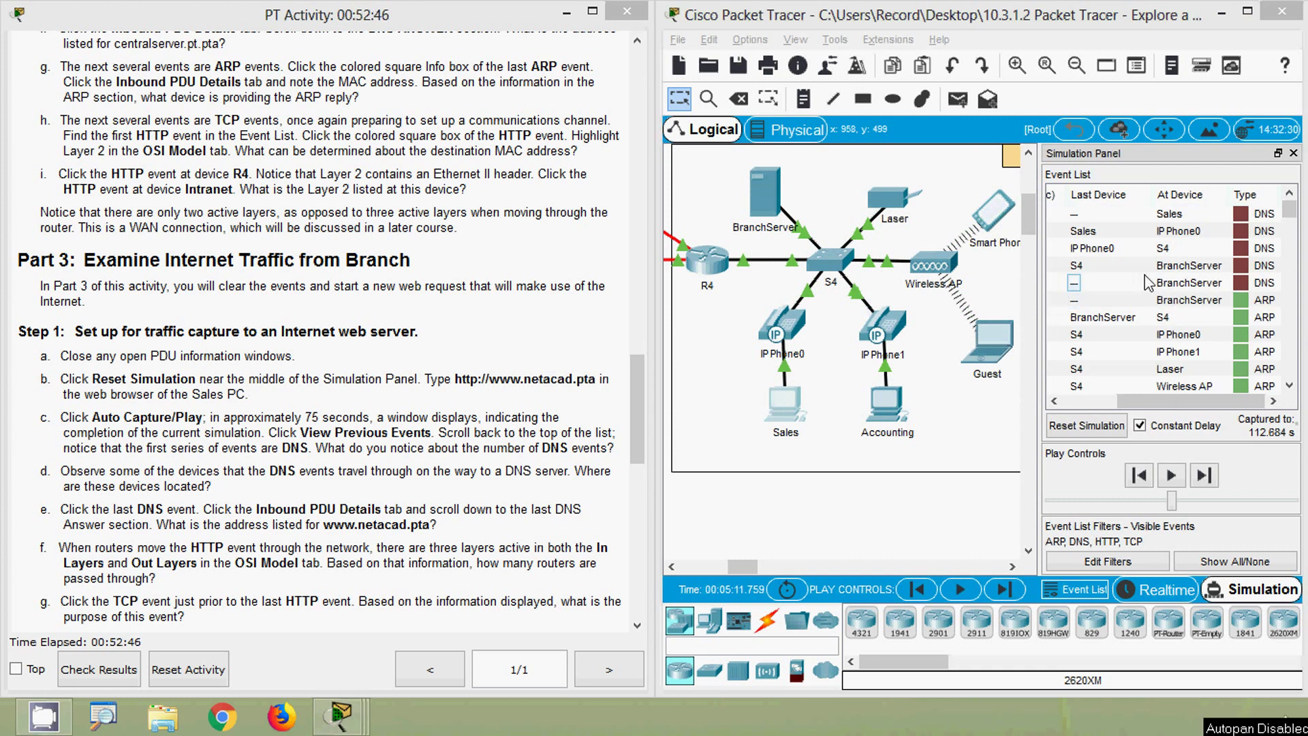
# Review the event list from its beginning to judge how many DNS events were captured.
pyautogui.click(1274, 230)
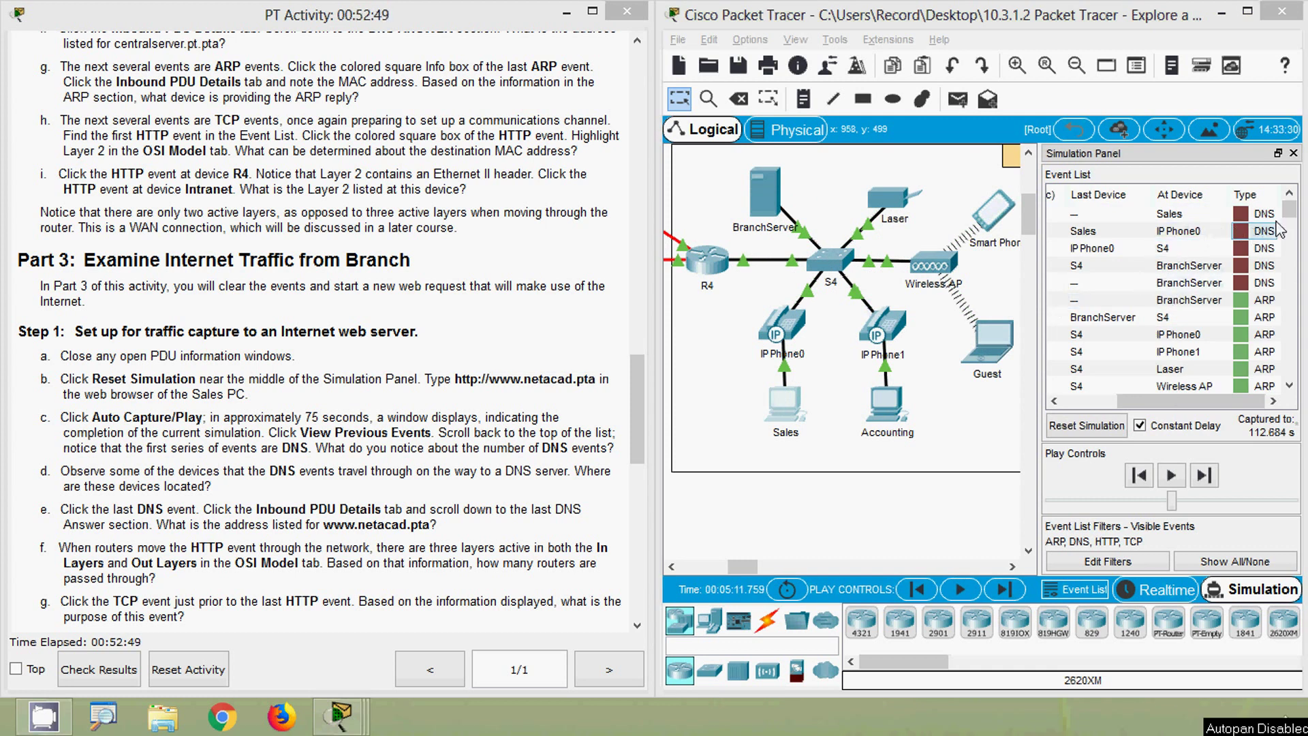
pyautogui.moveTo(1288, 215)
pyautogui.mouseDown()
pyautogui.moveTo(1288, 350)
pyautogui.moveTo(1306, 312)
pyautogui.moveTo(1300, 211)
pyautogui.mouseUp()
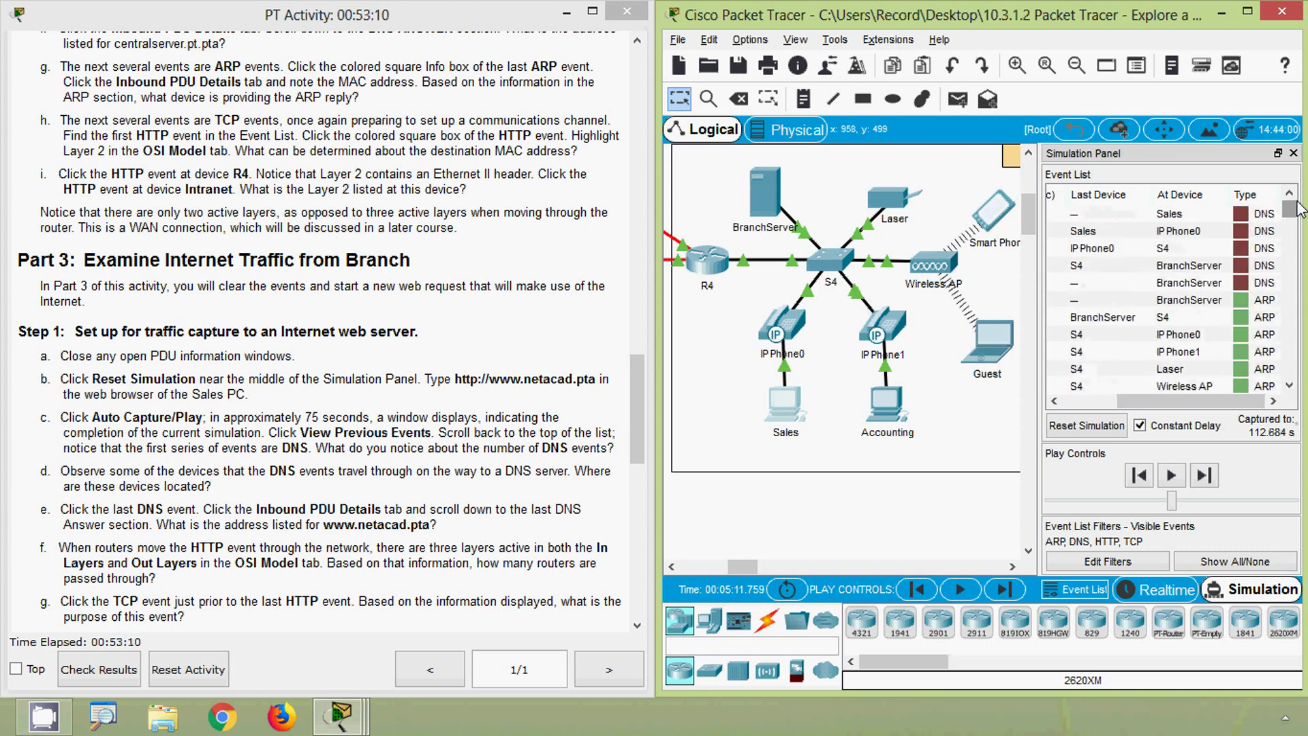
pyautogui.press('alt')
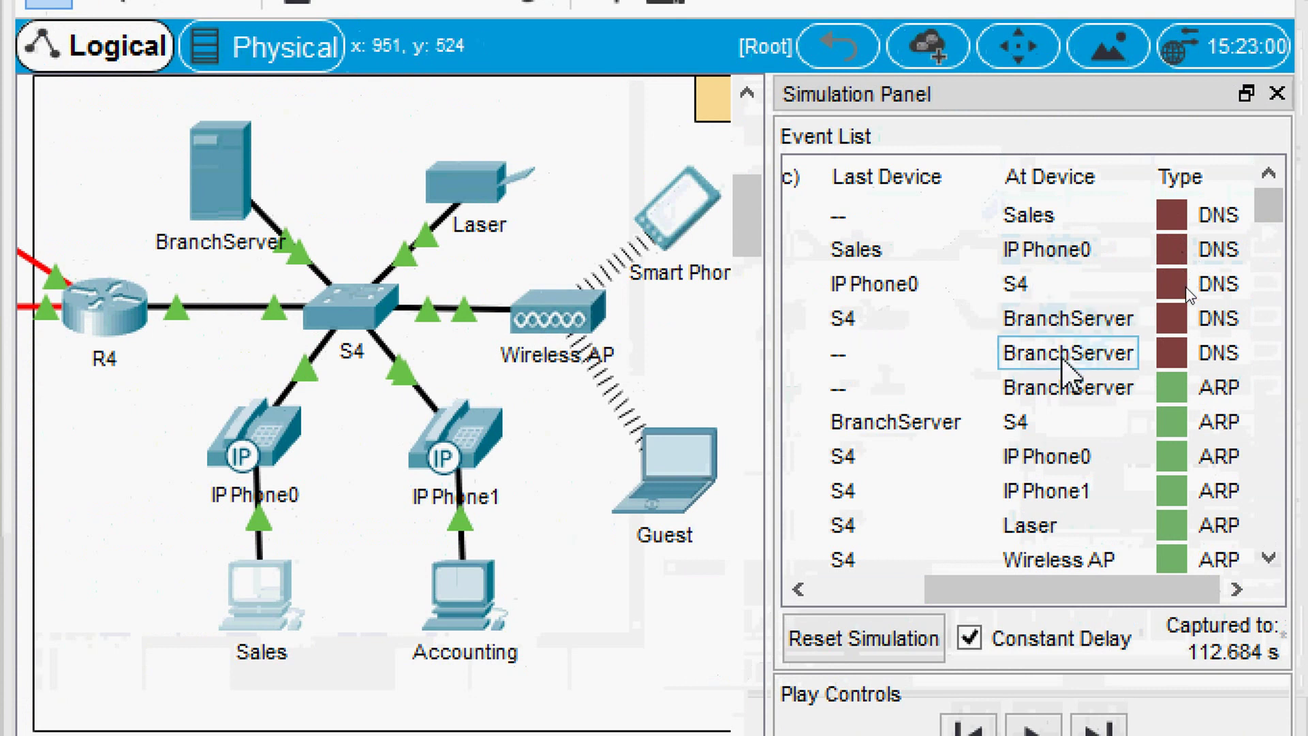
pyautogui.moveTo(1282, 206); pyautogui.dragTo(1278, 368)
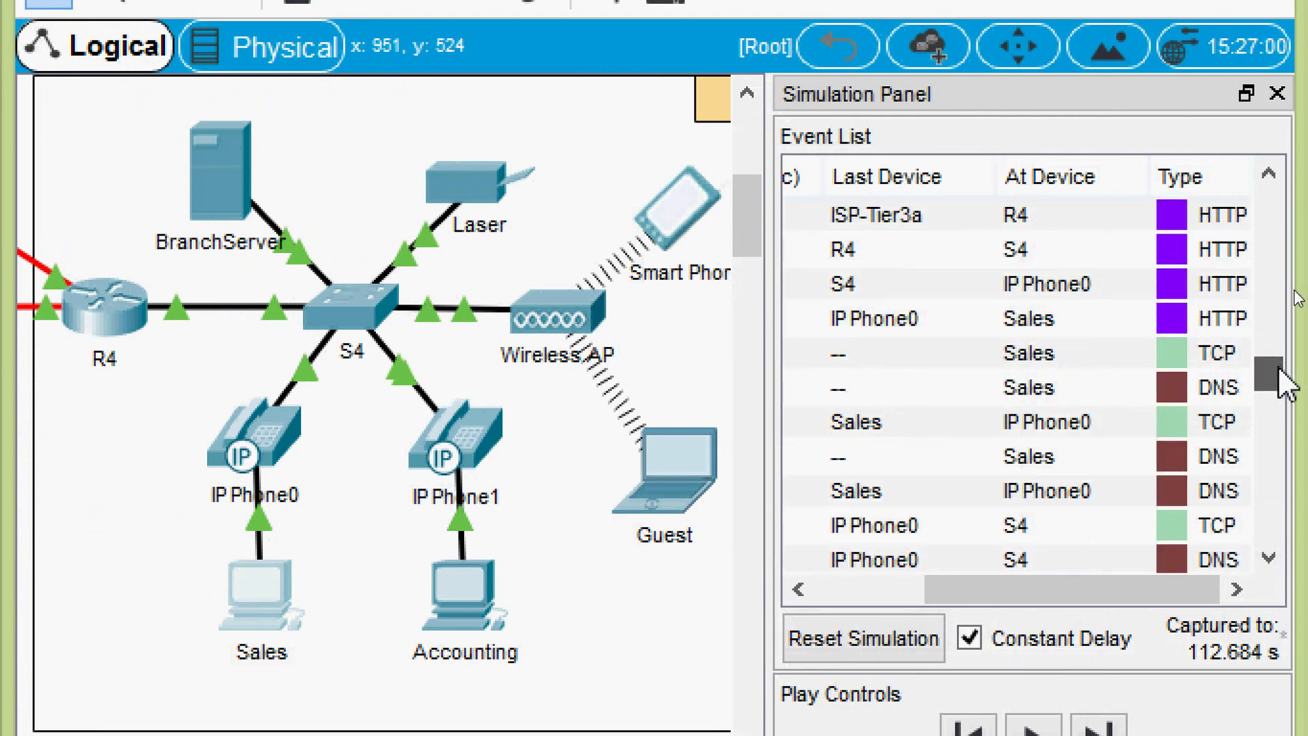
pyautogui.moveTo(1278, 365); pyautogui.dragTo(1277, 371)
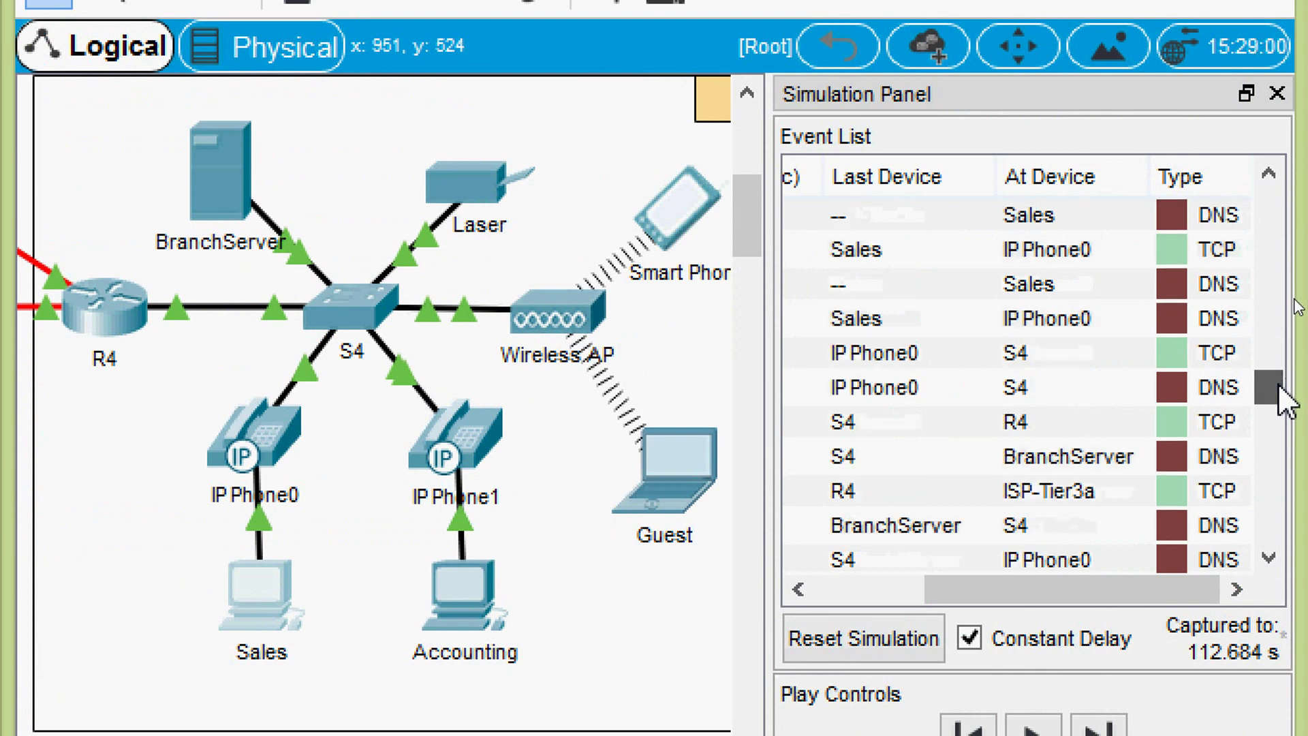
pyautogui.moveTo(1277, 383); pyautogui.dragTo(1277, 393)
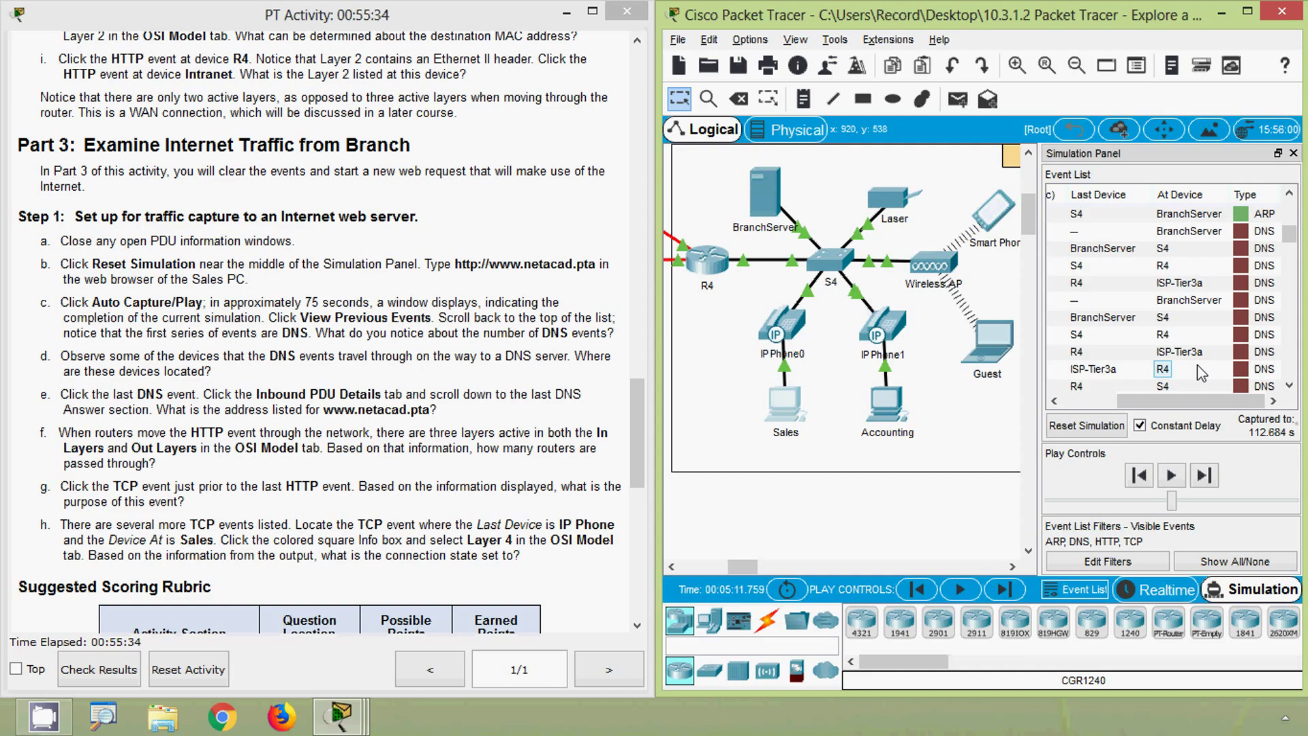
# Trace the devices that the DNS events pass through from BranchServer via S4 and R4 to ISP-Tier3a.
pyautogui.click(1260, 369)
pyautogui.click(1209, 300)
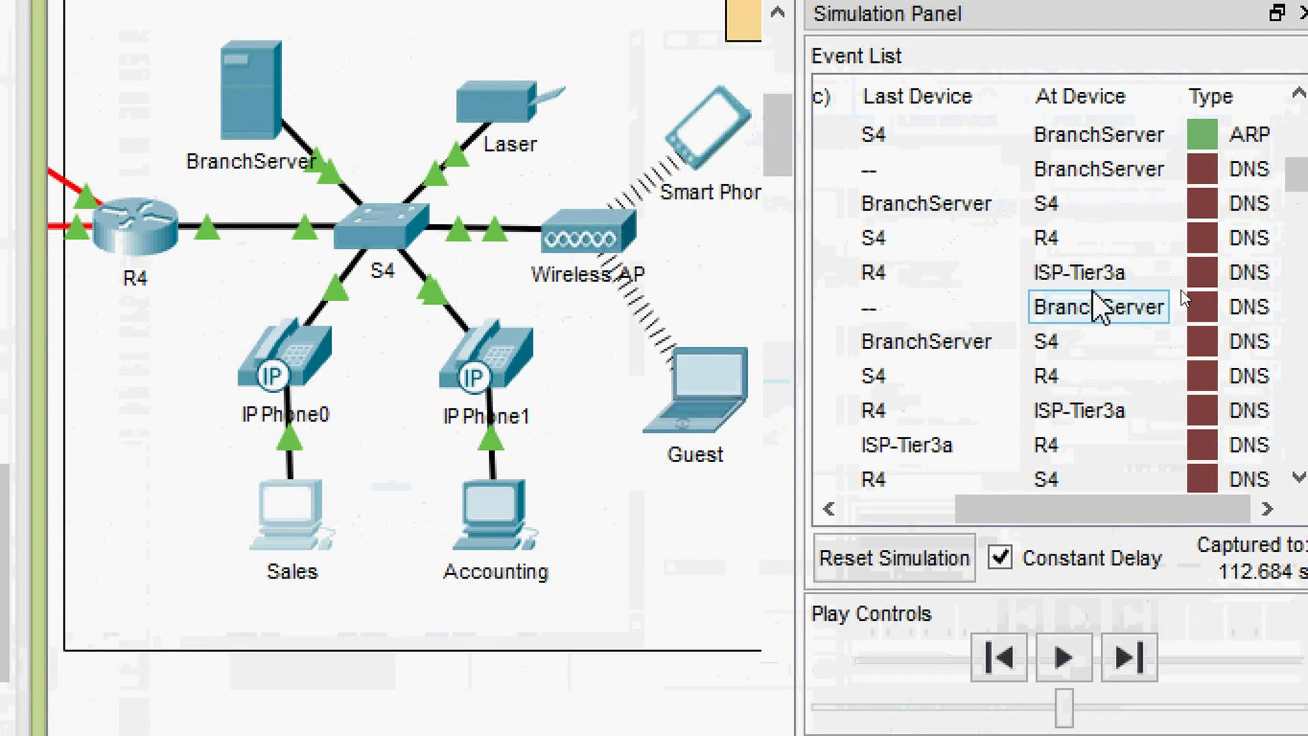
pyautogui.click(1112, 286)
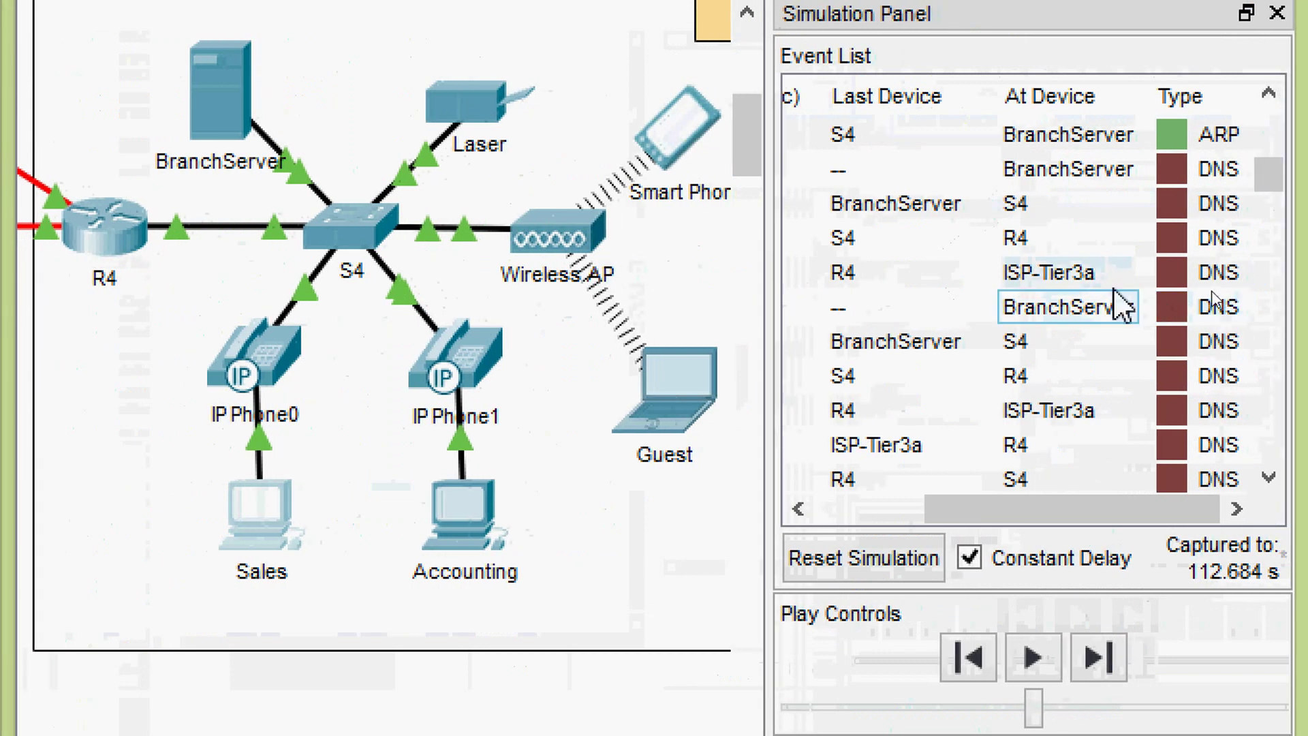
pyautogui.click(1099, 287)
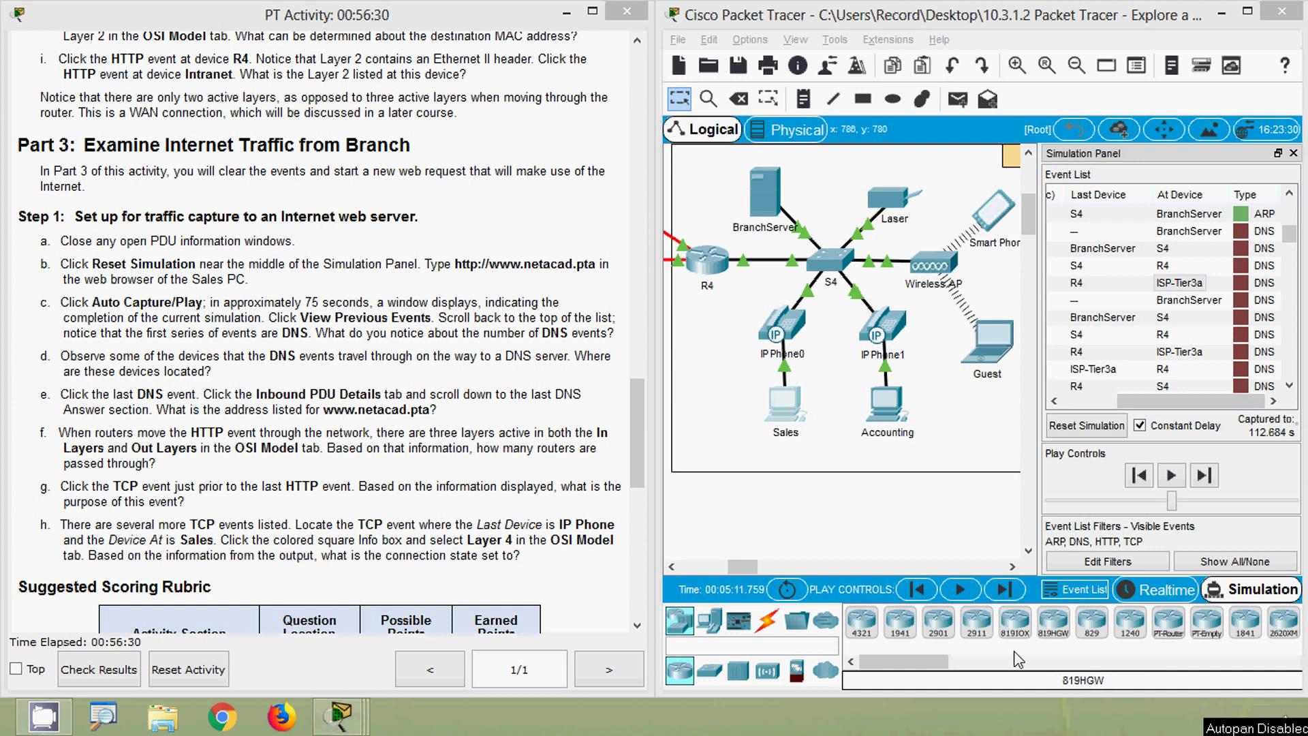
# Open the Internet cloud to locate ISP-Tier3a and the devices leading to the DNS server, and return to the root topology.
pyautogui.moveTo(754, 569); pyautogui.dragTo(729, 554)
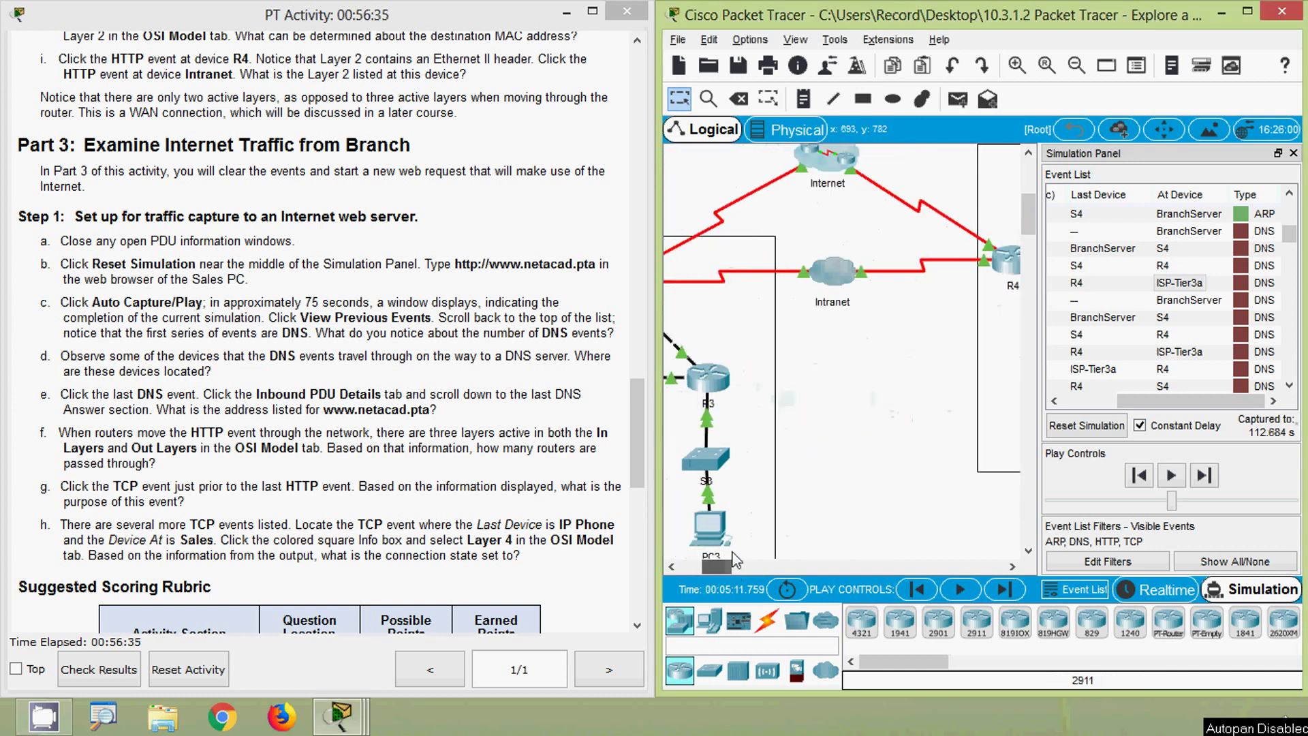
pyautogui.click(839, 174)
pyautogui.moveTo(715, 567); pyautogui.dragTo(1032, 198)
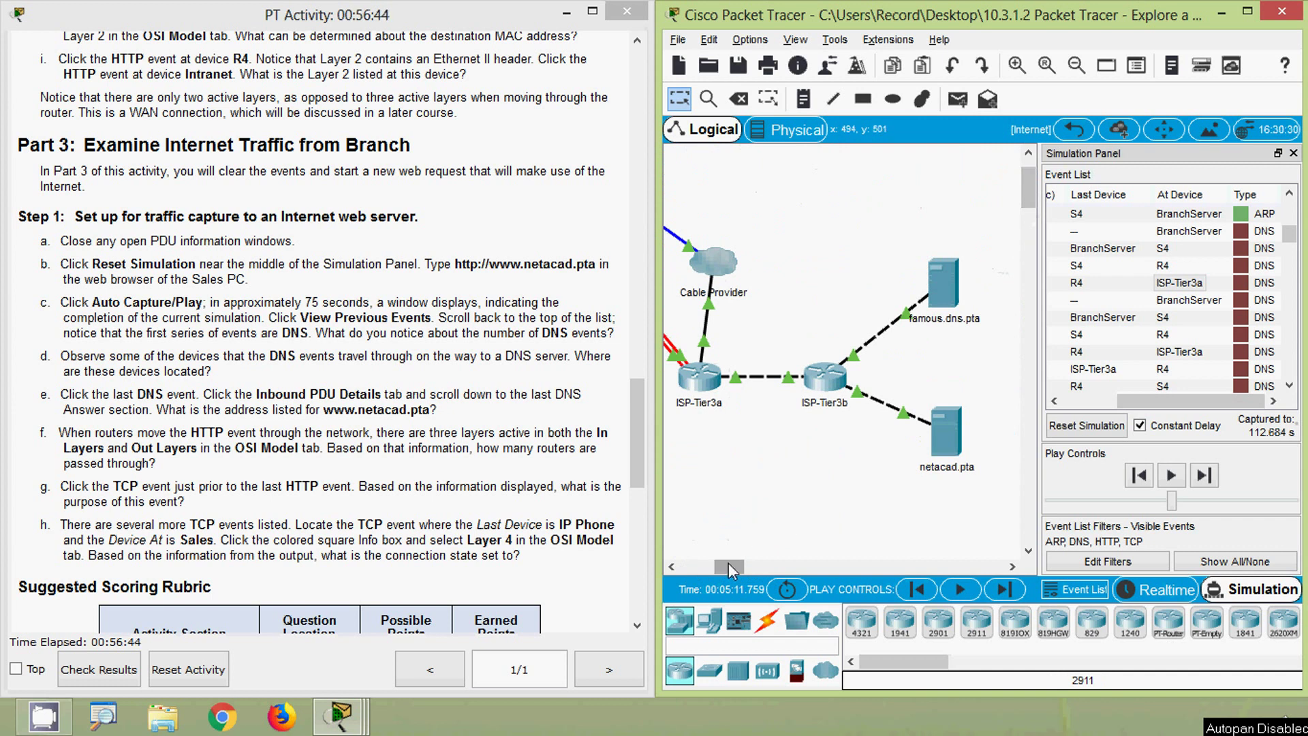
pyautogui.moveTo(727, 566); pyautogui.dragTo(722, 567)
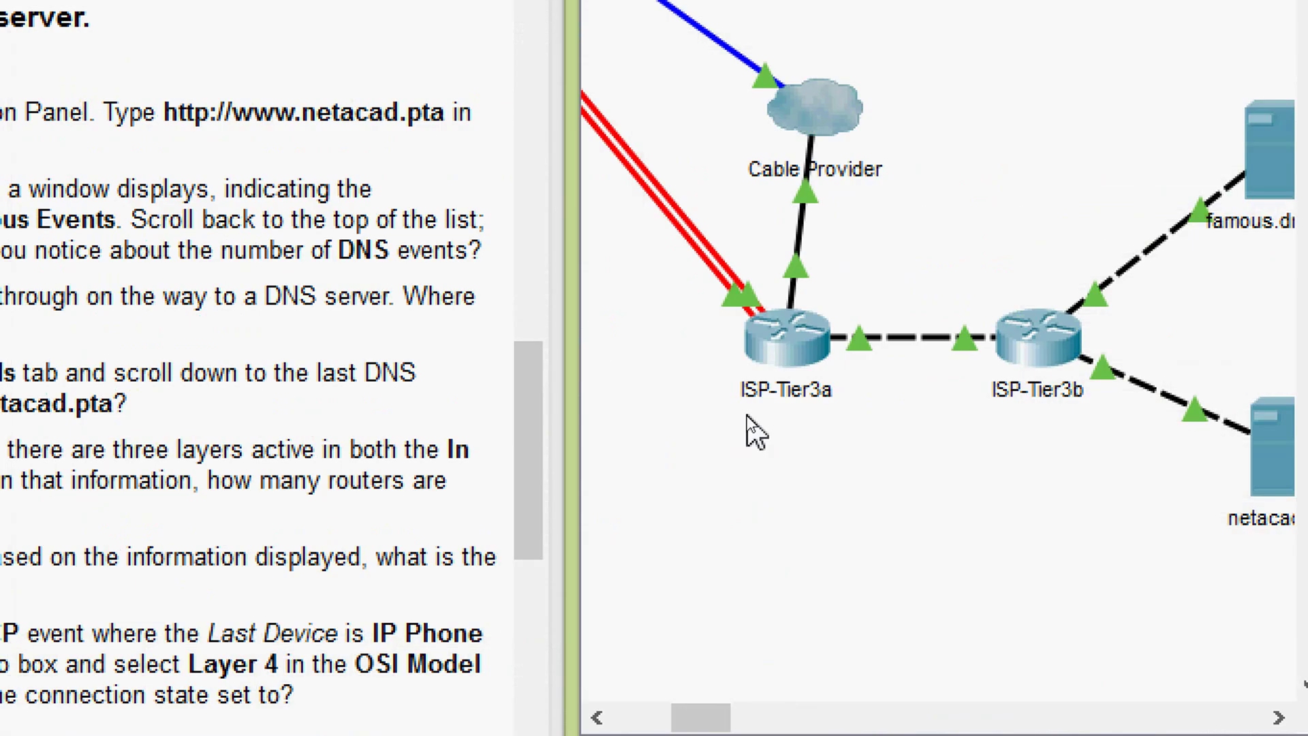
pyautogui.moveTo(750, 423)
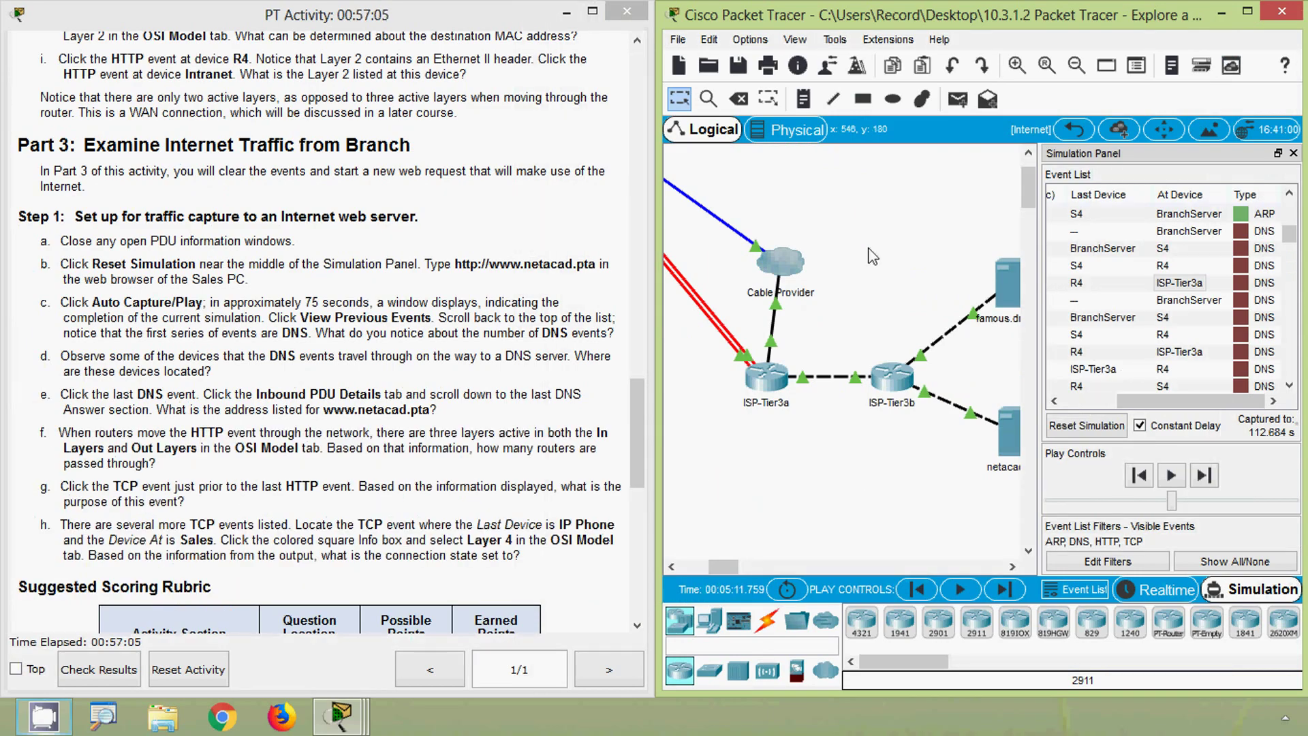
pyautogui.click(1070, 131)
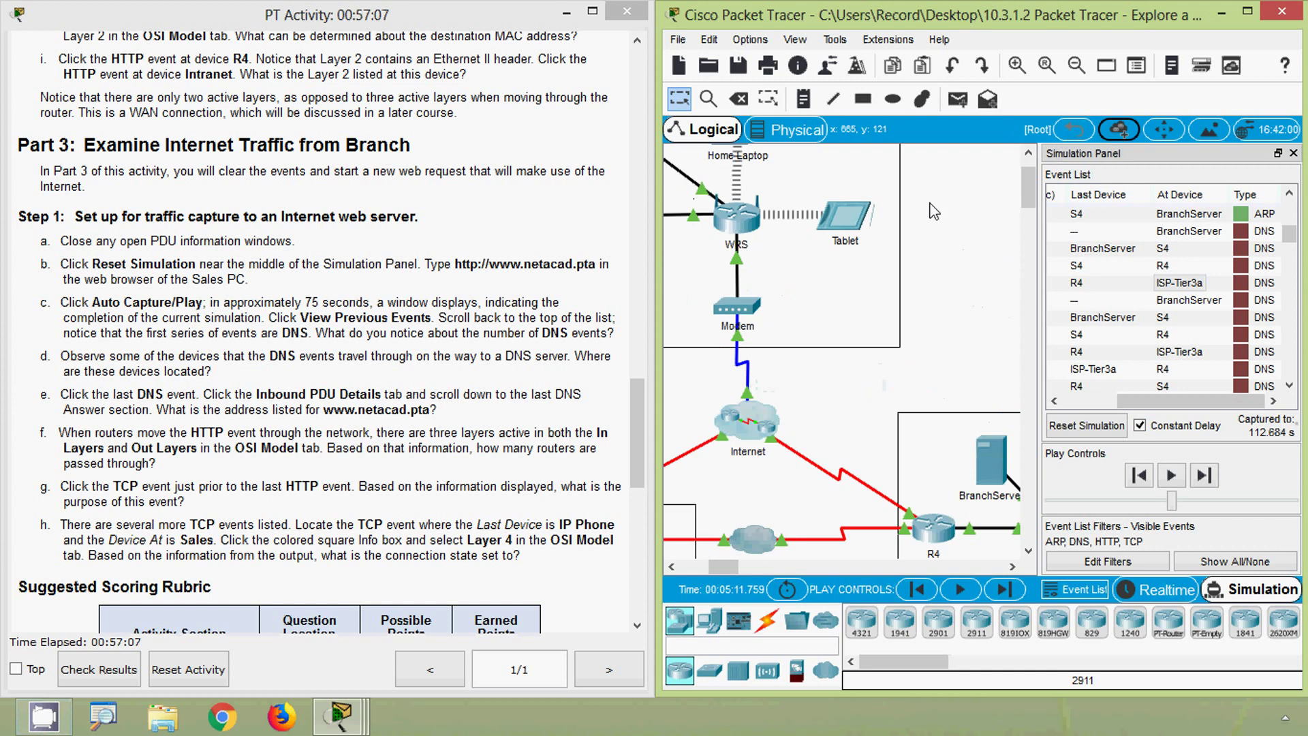
pyautogui.click(210, 362)
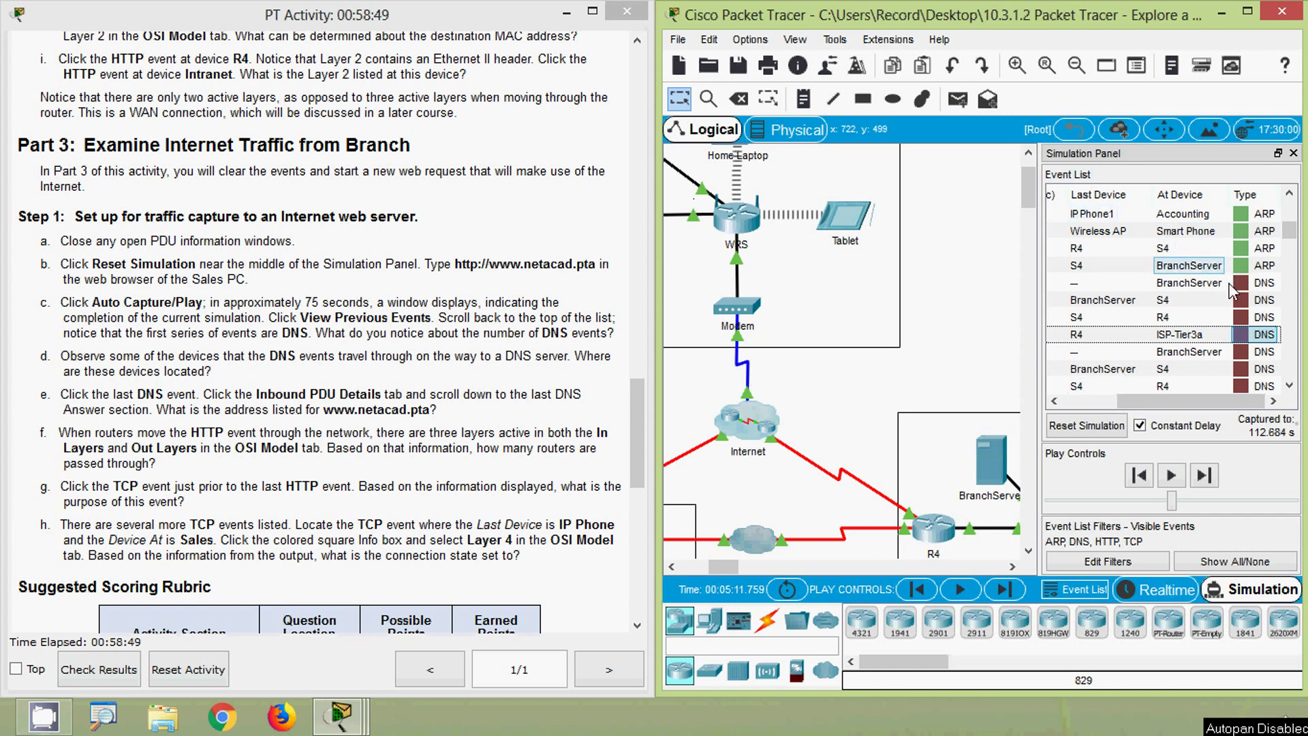
# Open the last DNS event from IP Phone0 at Sales and examine the final DNS Answer in its inbound PDU details.
pyautogui.moveTo(1291, 237); pyautogui.dragTo(1288, 280)
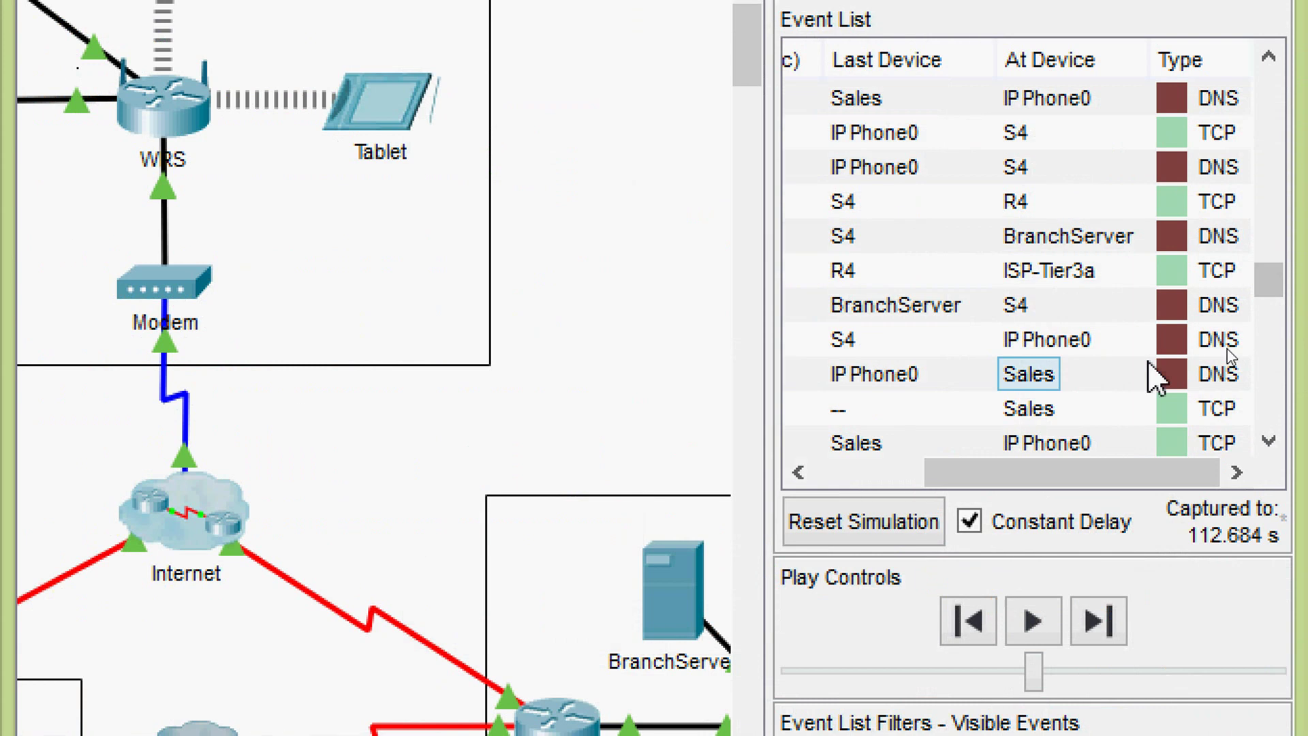
pyautogui.click(1172, 378)
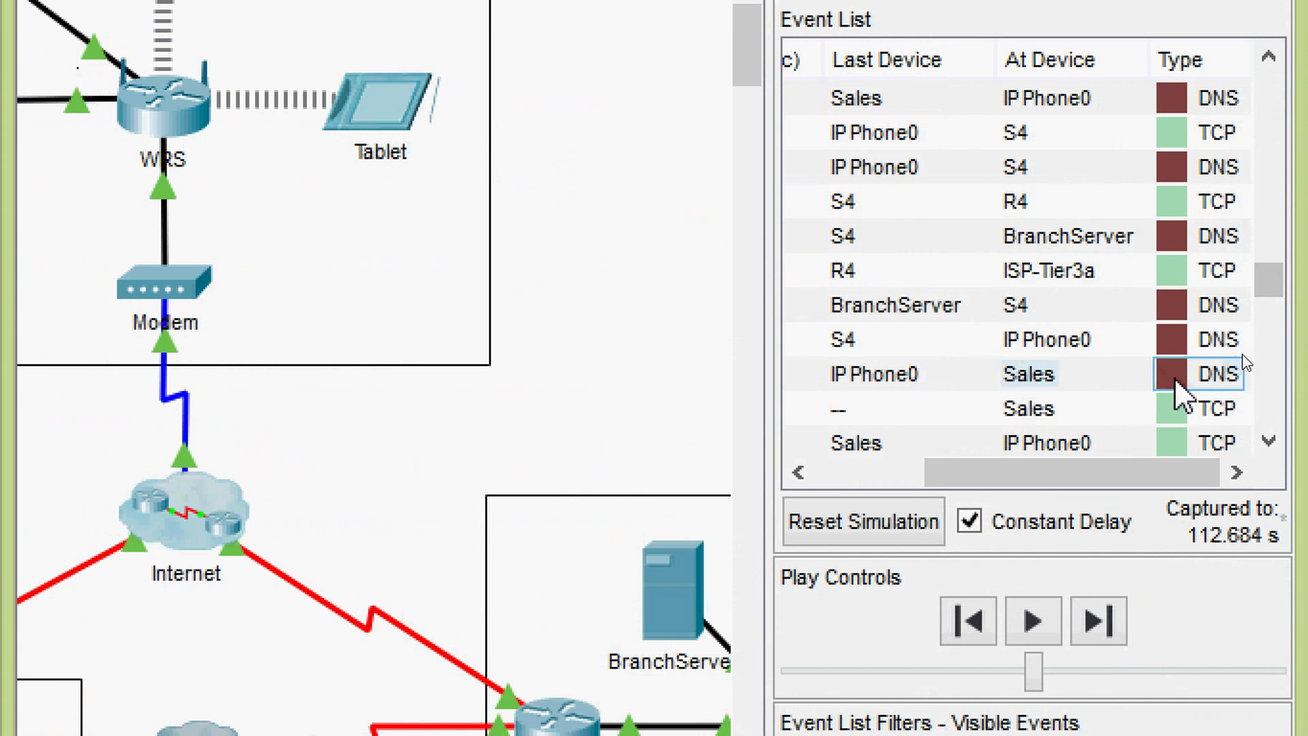
pyautogui.click(1175, 378)
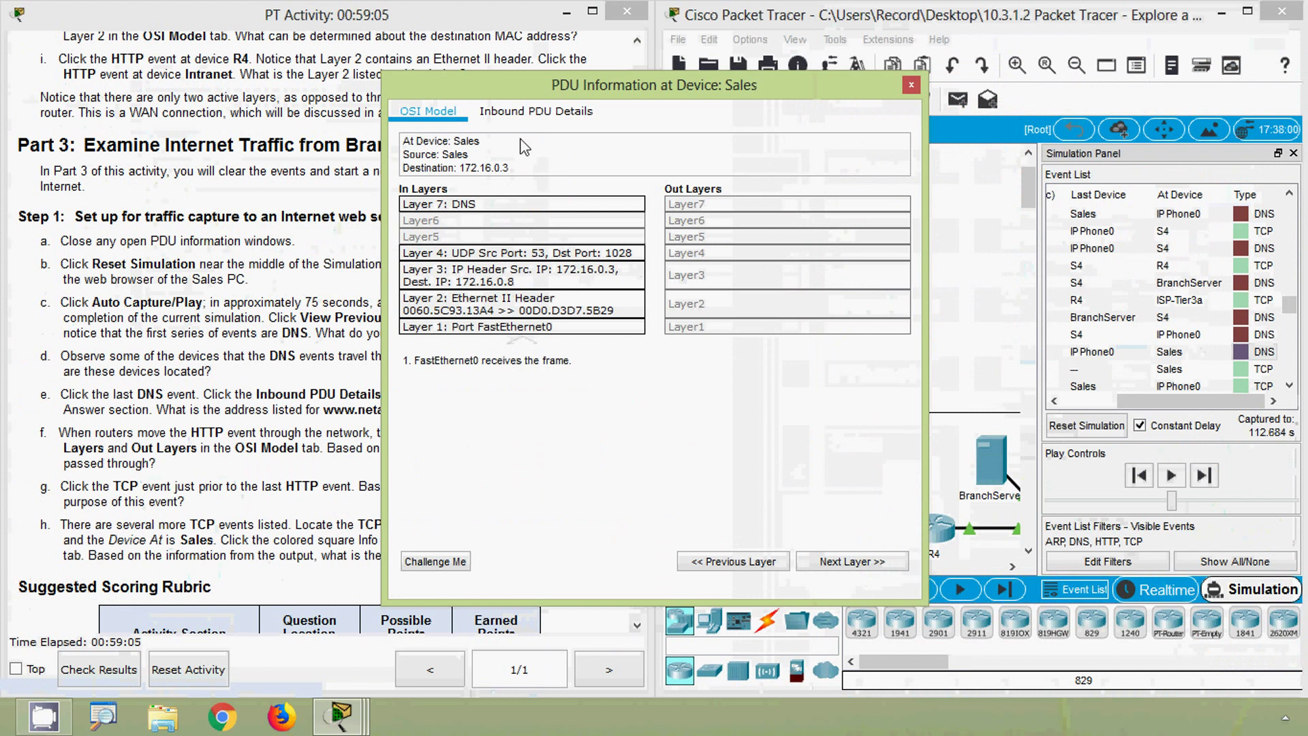
pyautogui.click(536, 111)
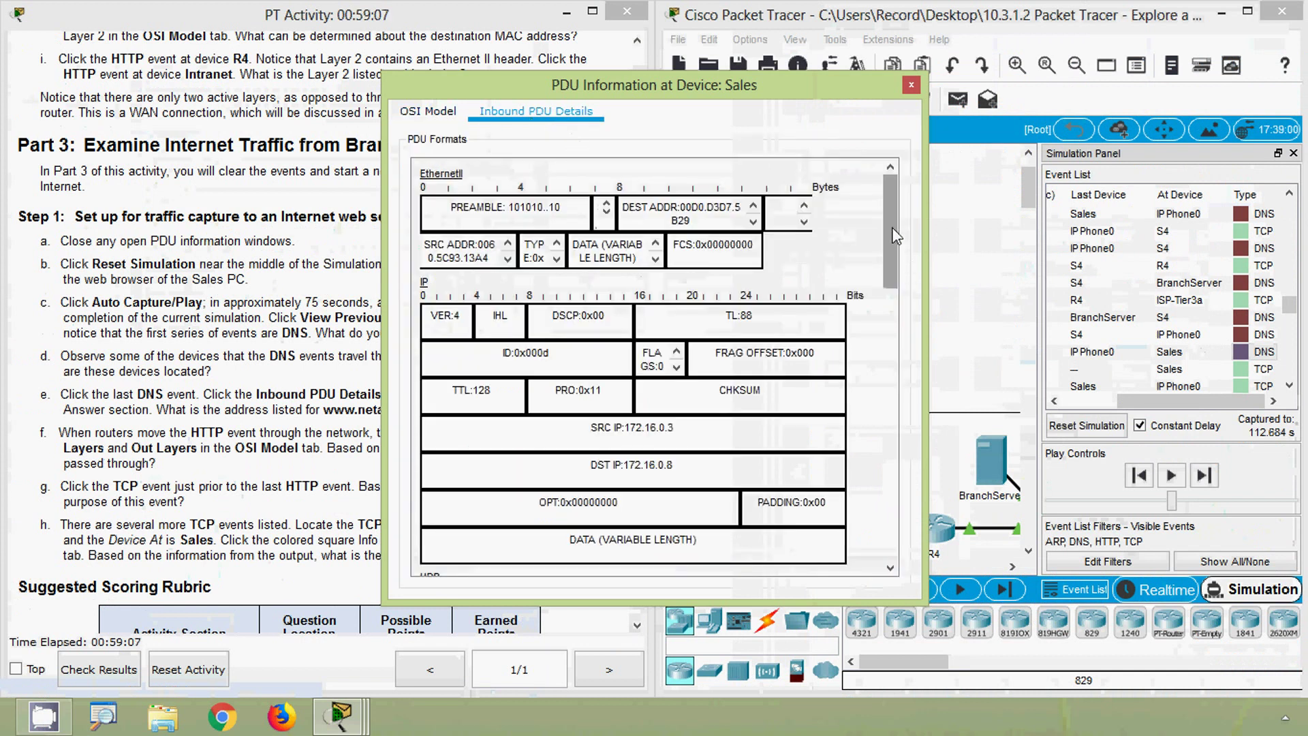
pyautogui.moveTo(893, 235); pyautogui.dragTo(879, 502)
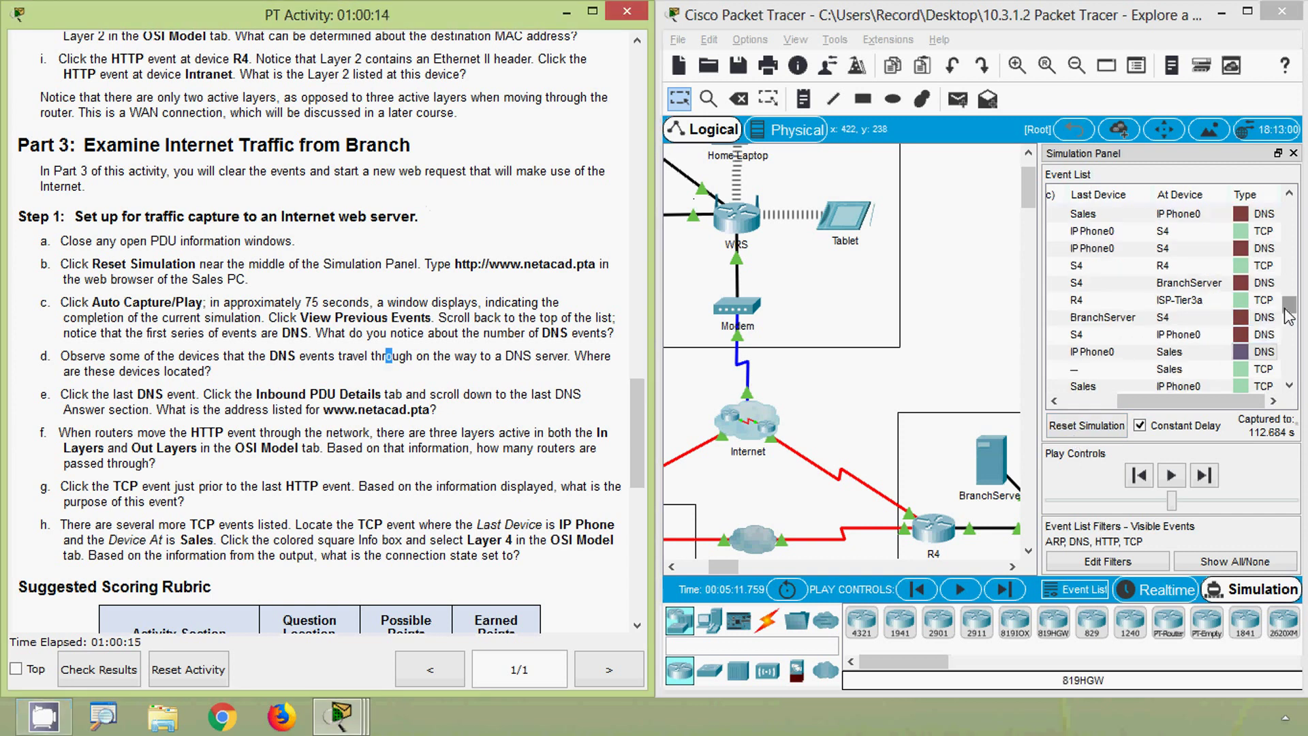
# Find the HTTP events, open the neighbouring TCP event from R4 at ISP-Tier3a, and examine its active In Layers and Out Layers.
pyautogui.moveTo(1288, 317); pyautogui.dragTo(1300, 358)
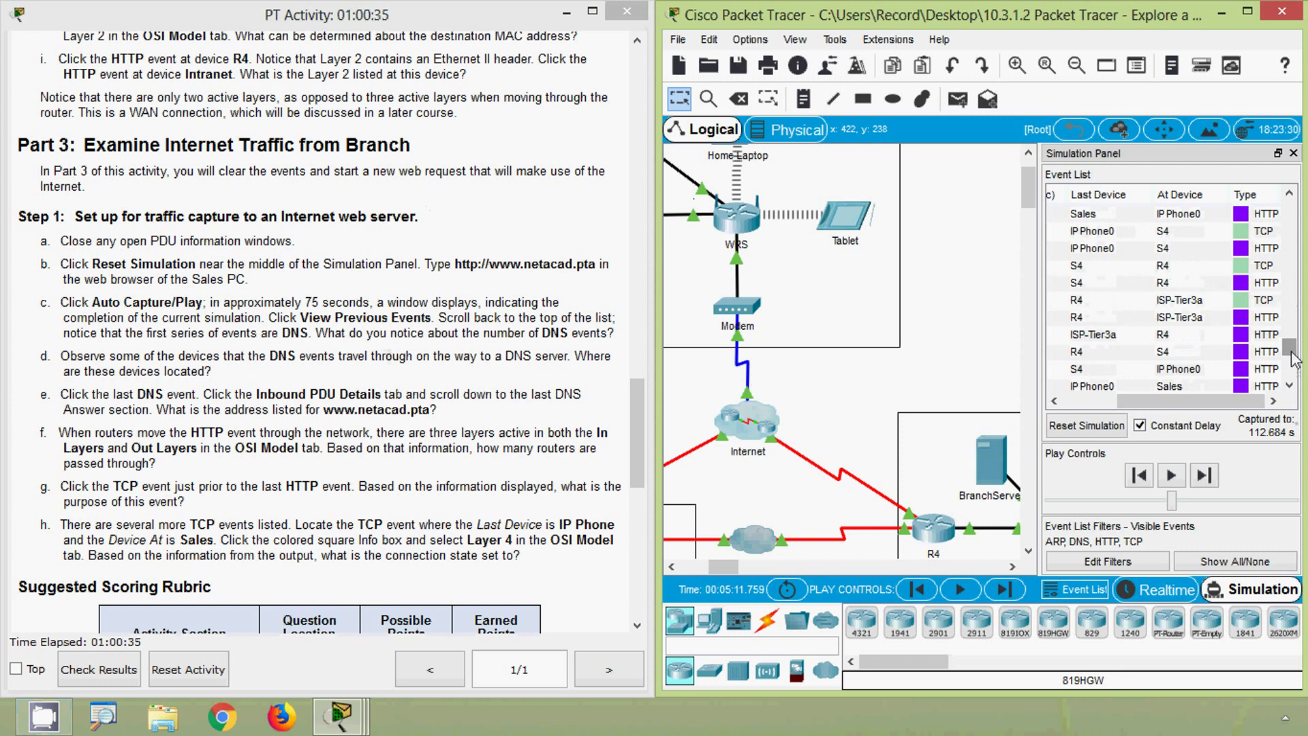
pyautogui.click(1252, 336)
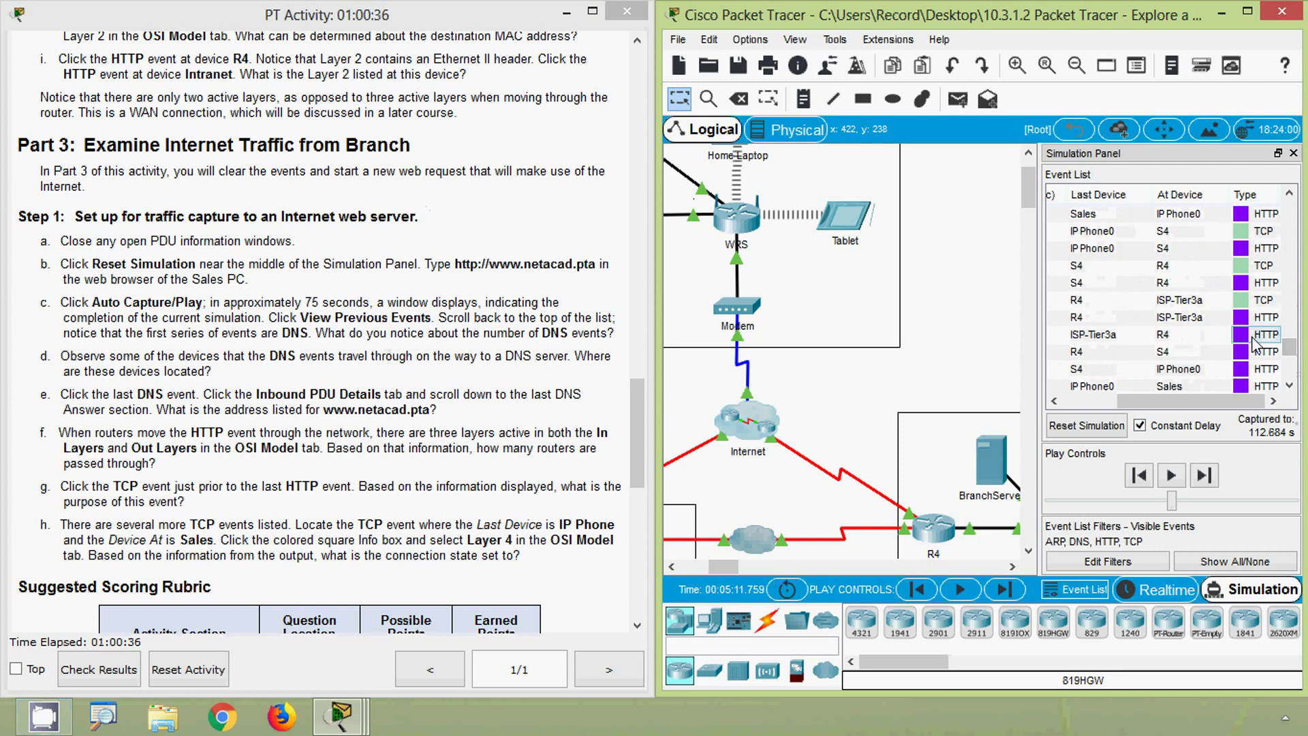
pyautogui.click(1239, 304)
pyautogui.click(1239, 305)
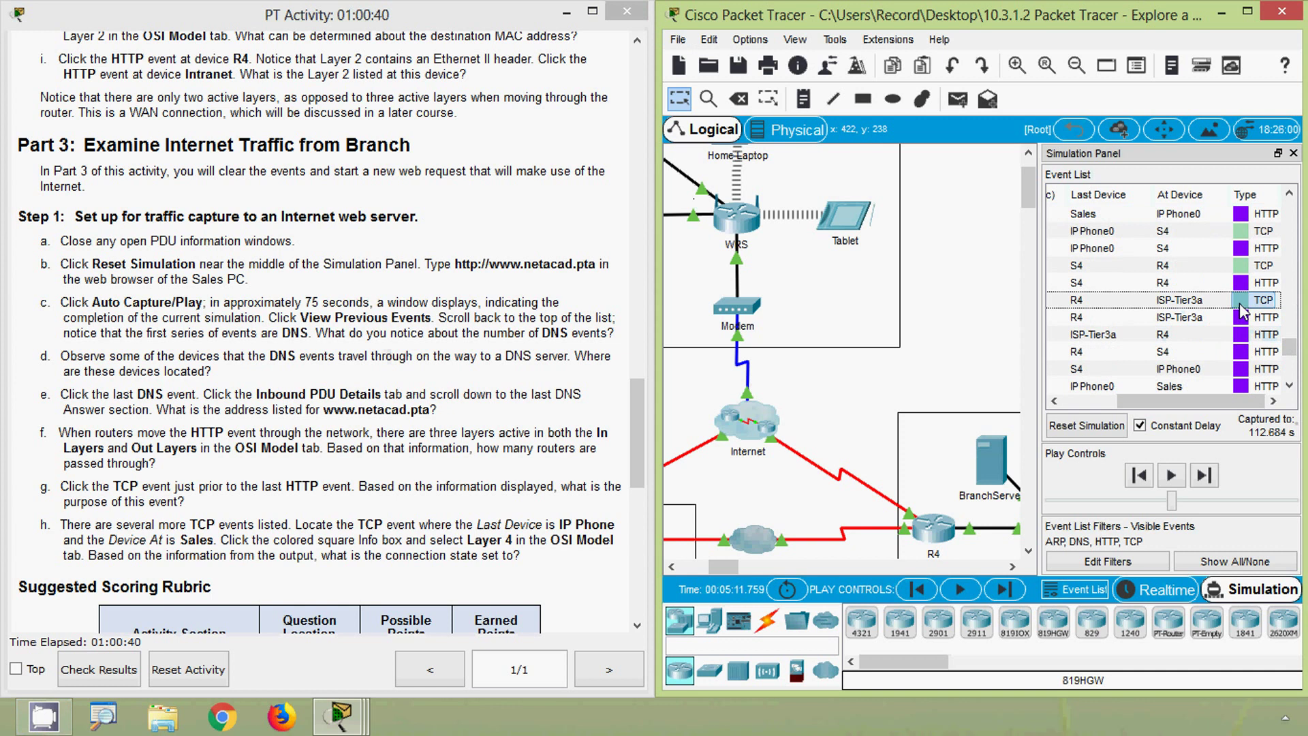
pyautogui.click(1240, 305)
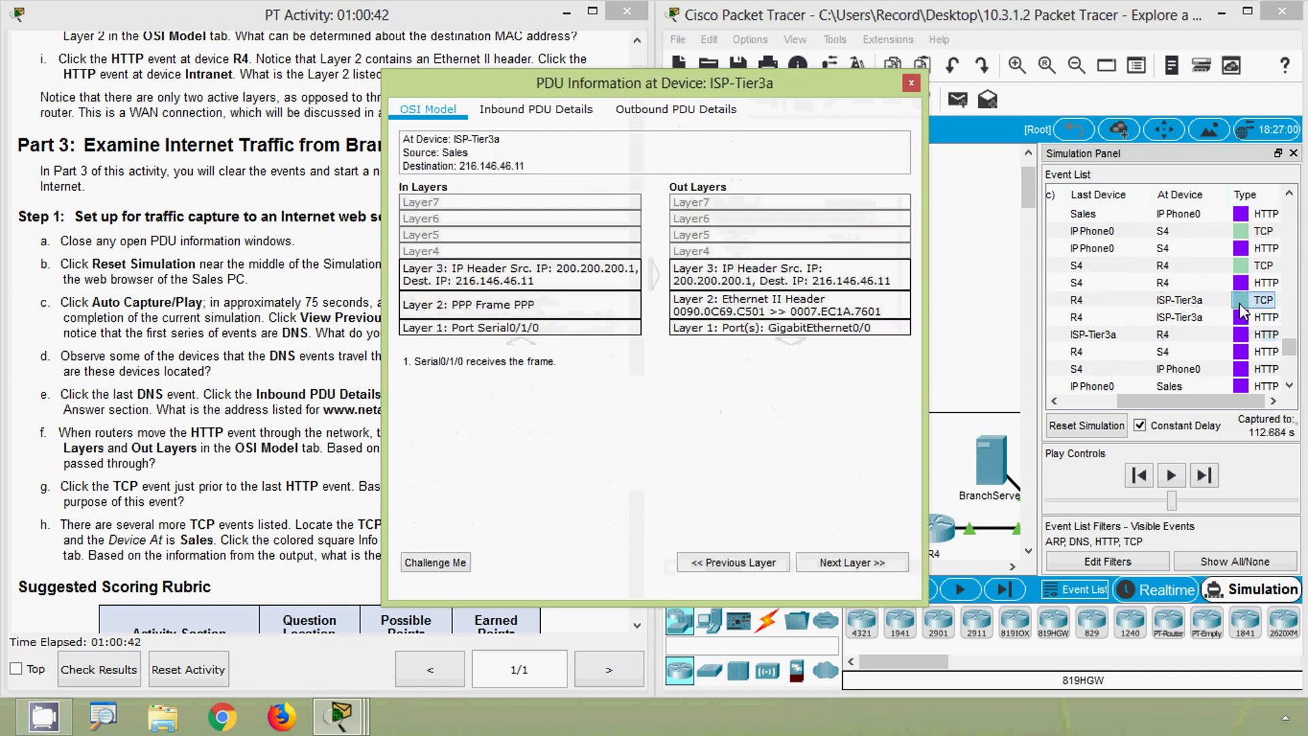
pyautogui.moveTo(705, 88); pyautogui.dragTo(1008, 83)
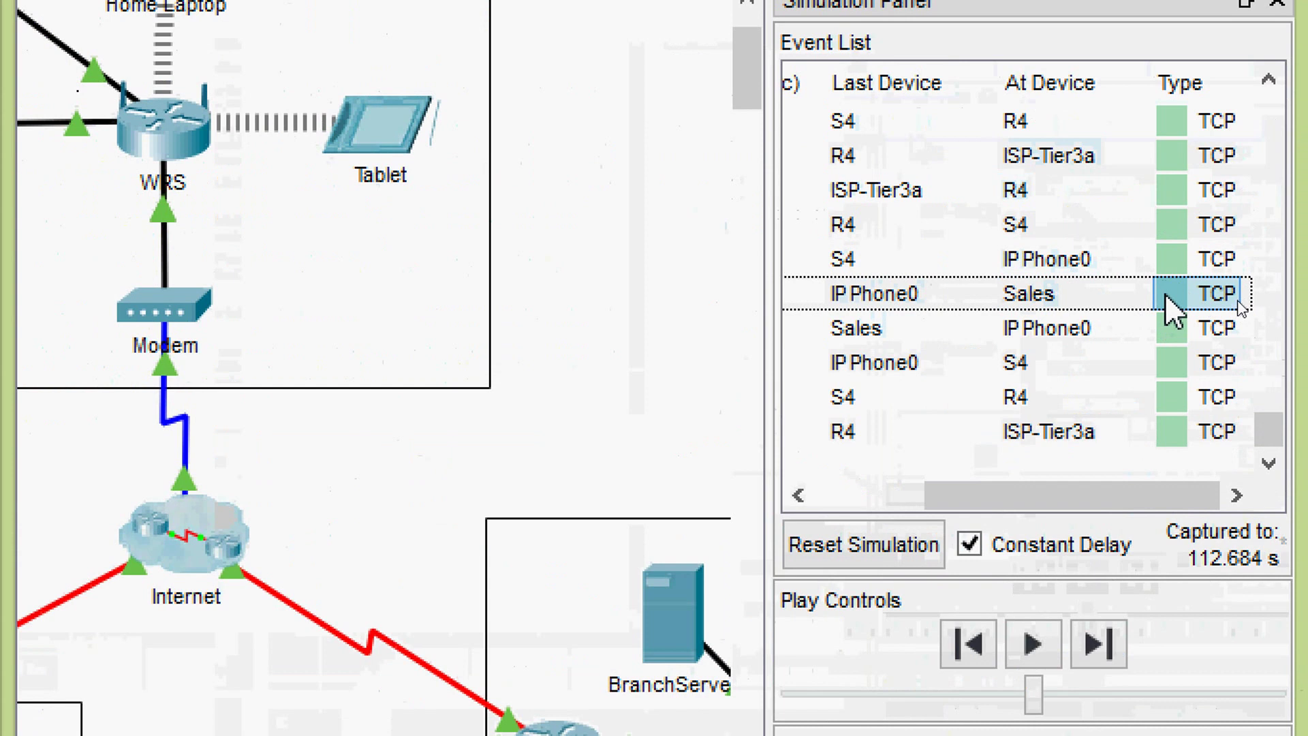
# Open the TCP event from IP Phone0 at Sales and examine inbound Layer 4 for the connection state.
pyautogui.click(1170, 294)
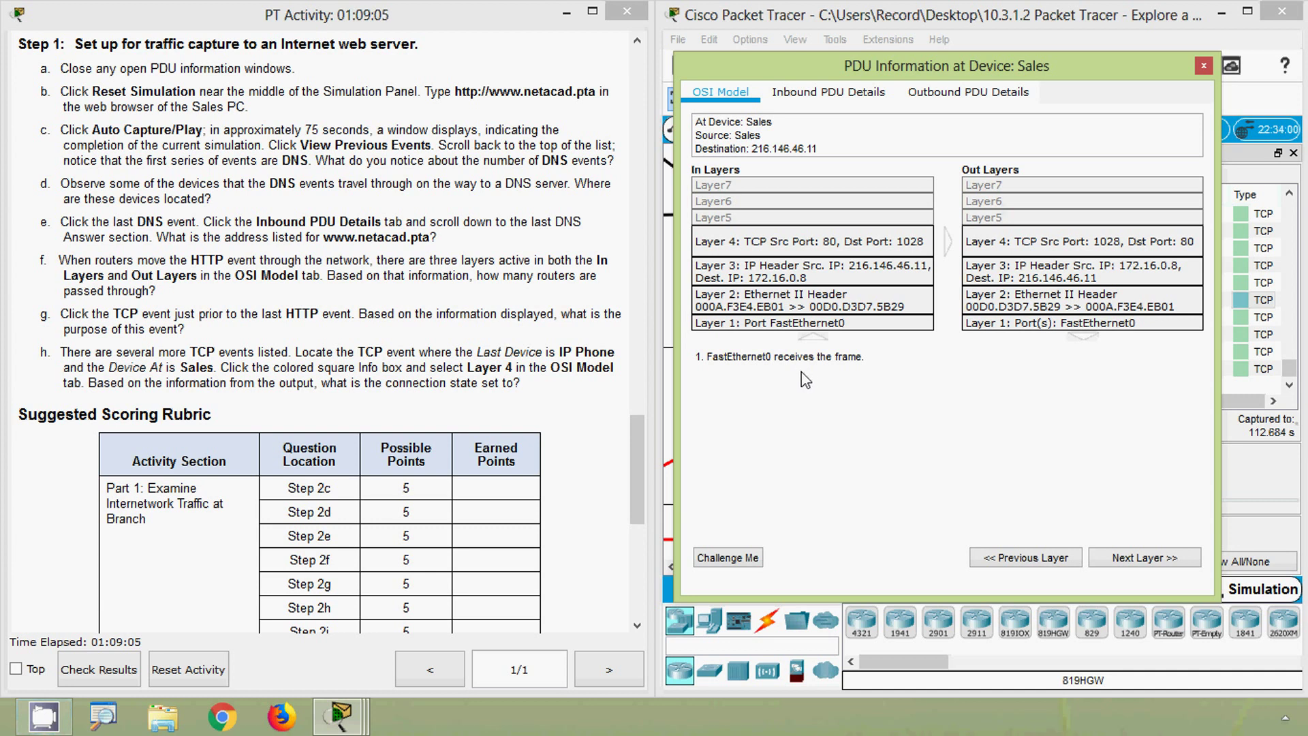
pyautogui.click(778, 243)
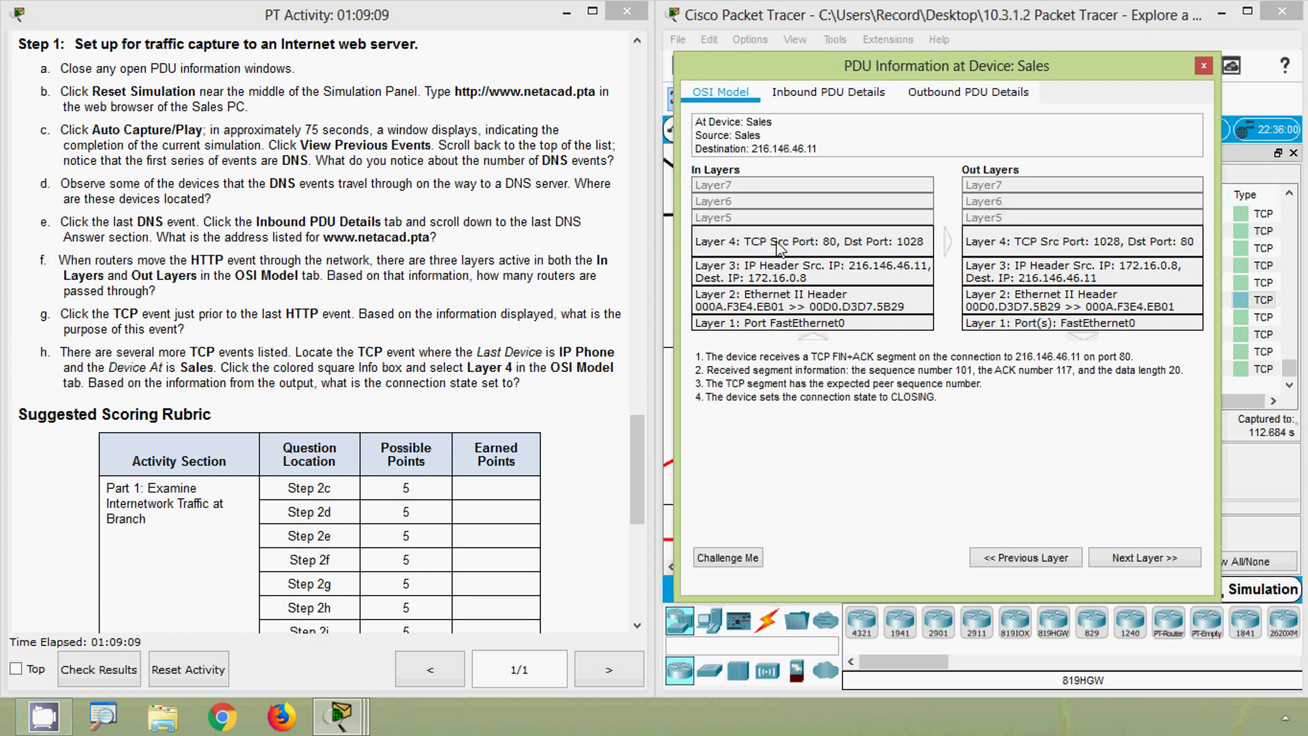